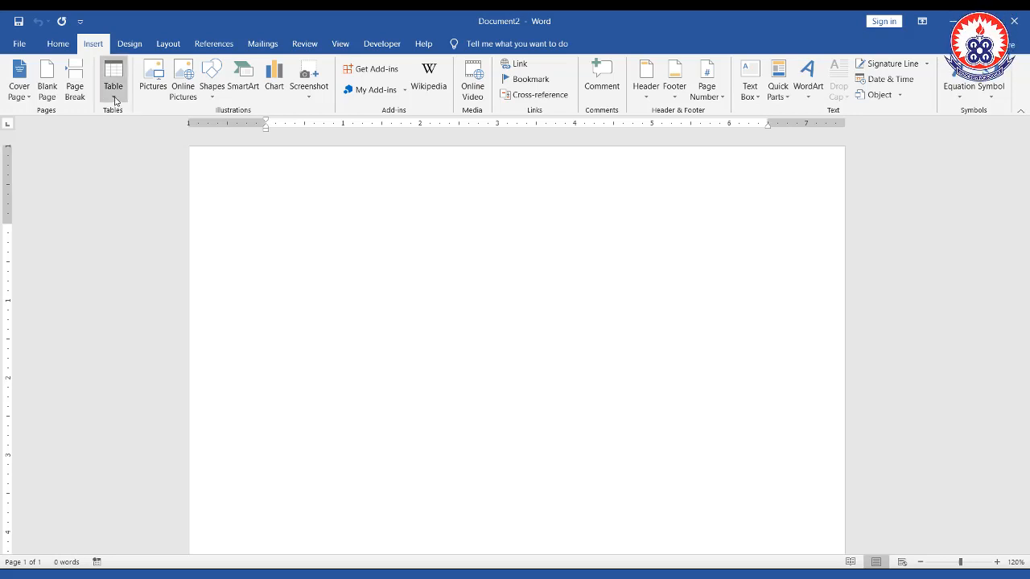
Preview a table of one column and five rows in the table size grid without inserting it
left_click(114, 99)
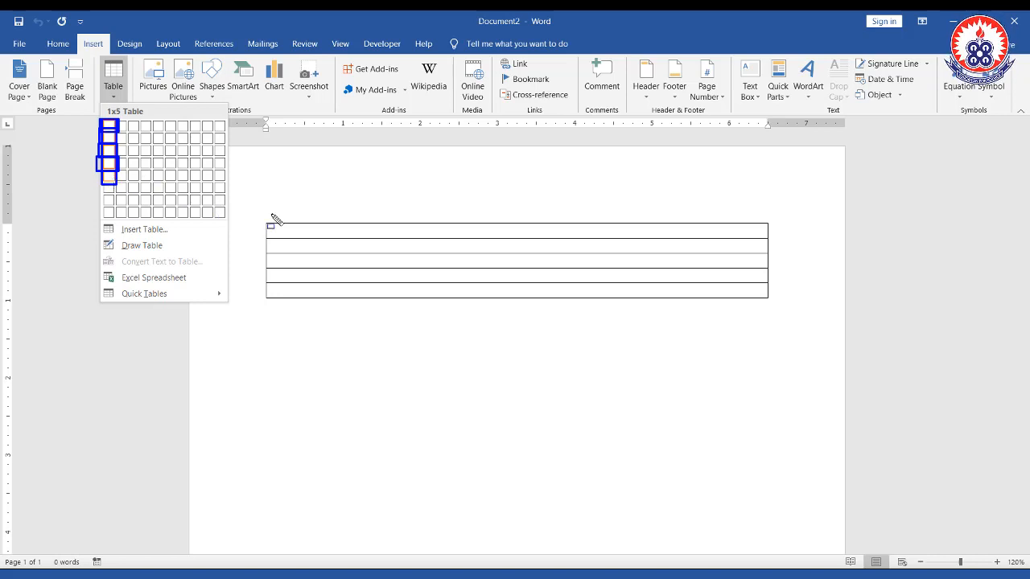
mouse_move(262, 216)
left_mouse_down()
mouse_move(367, 304)
mouse_move(558, 325)
mouse_move(782, 324)
left_mouse_up()
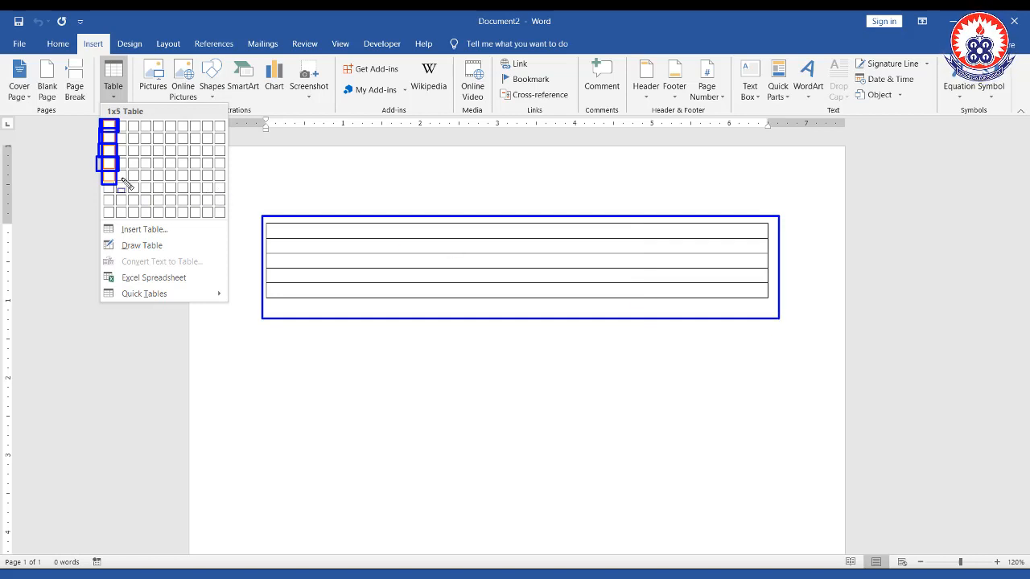
left_click_drag(97, 169, 119, 187)
mouse_move(266, 219)
left_mouse_down()
mouse_move(526, 340)
mouse_move(781, 325)
left_mouse_up()
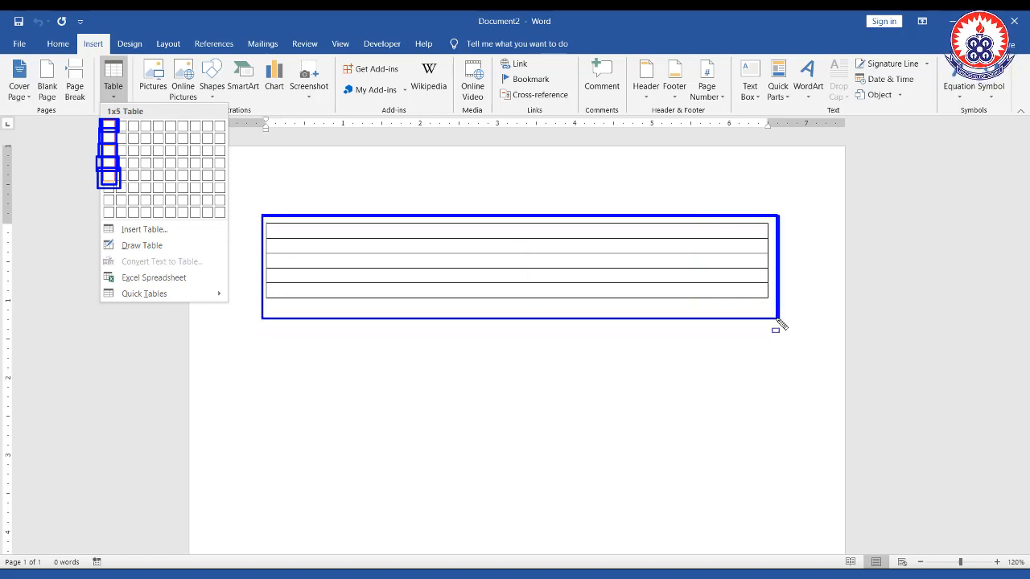
key("Escape")
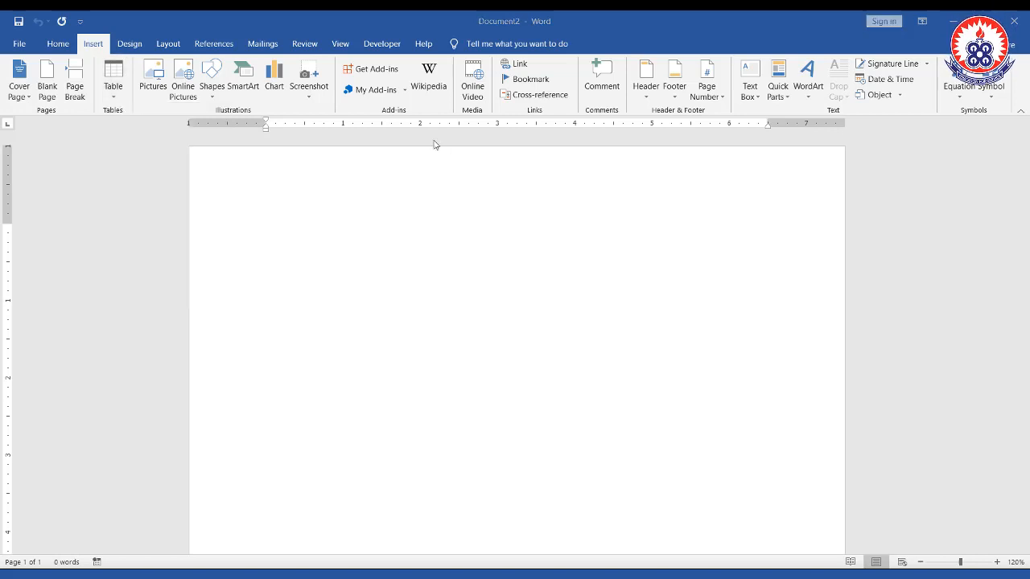
Preview a table of nine columns and one row in the table size grid without inserting it
left_click(114, 98)
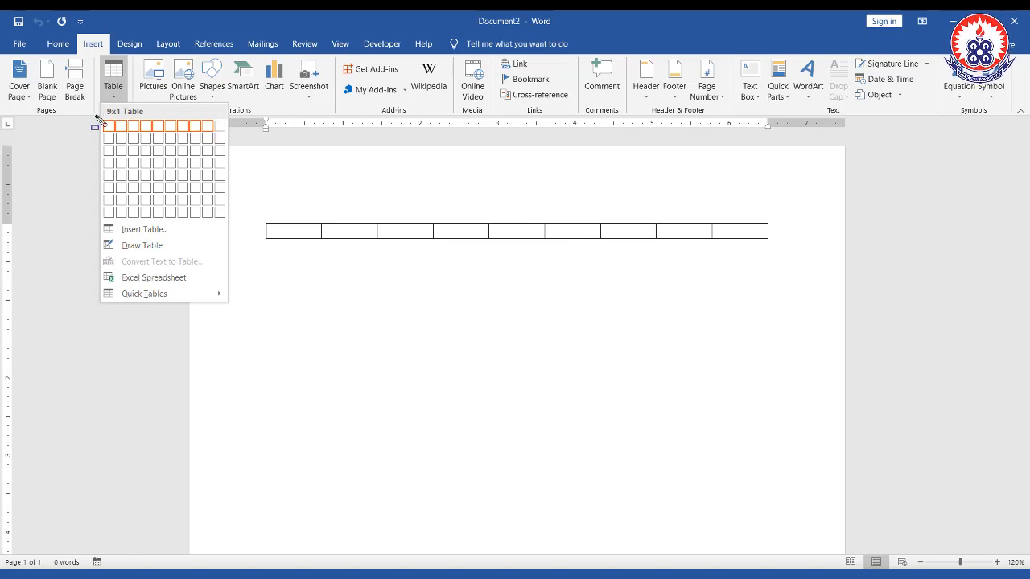
left_click_drag(103, 121, 217, 140)
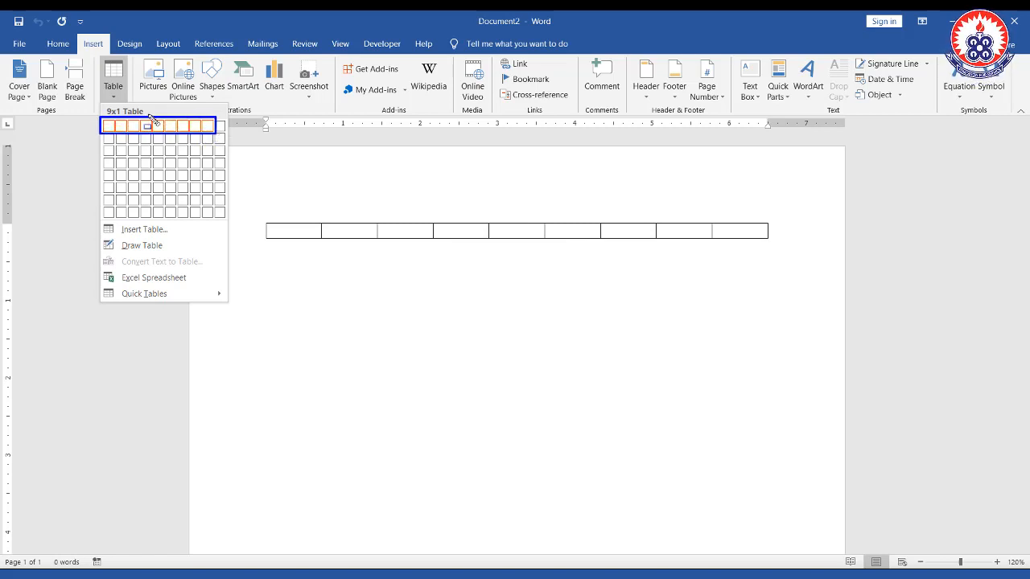
left_click_drag(106, 107, 138, 116)
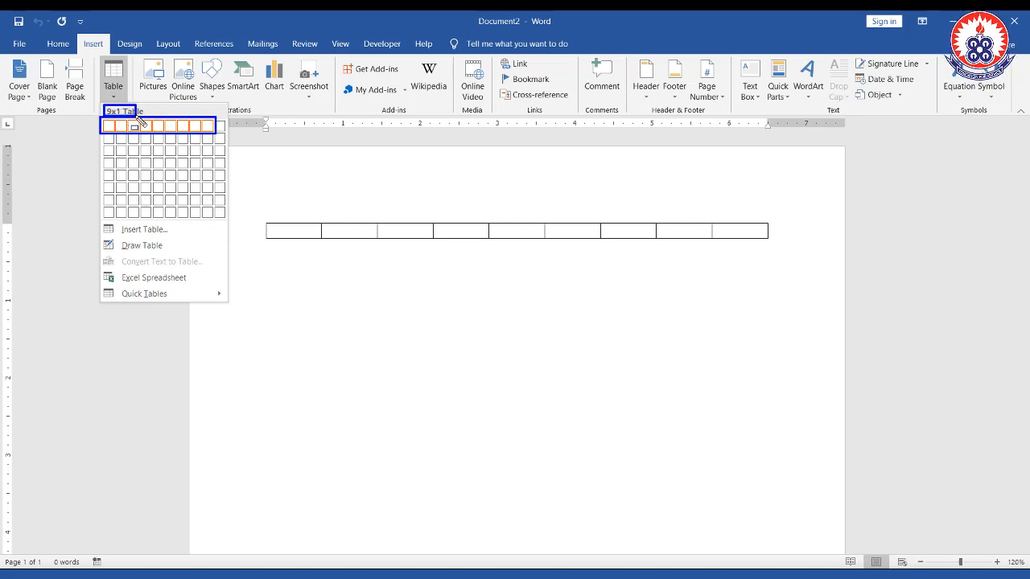
left_click(264, 222)
mouse_move(416, 237)
left_mouse_down()
mouse_move(588, 260)
mouse_move(773, 243)
left_mouse_up()
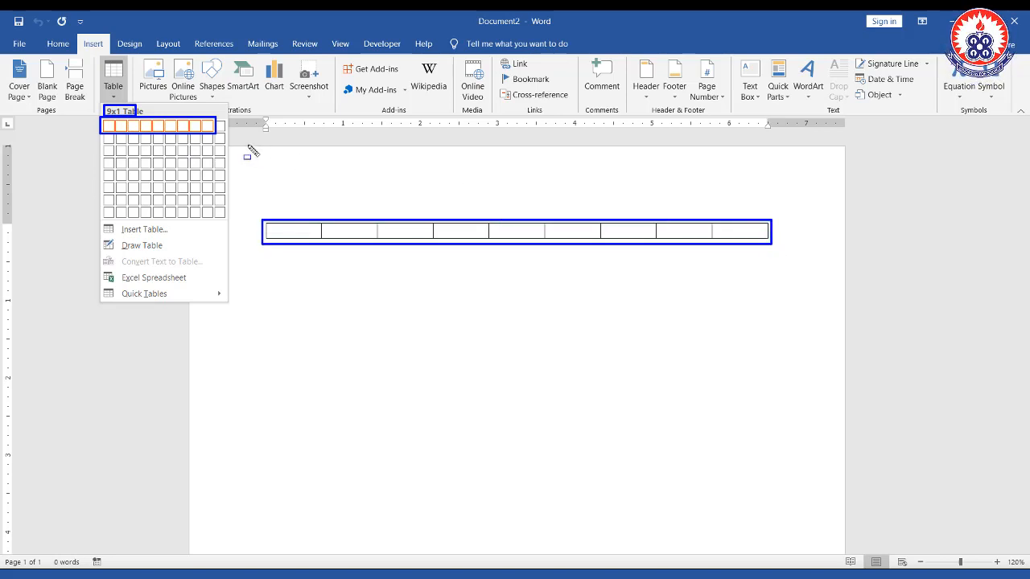
mouse_move(260, 215)
left_mouse_down()
mouse_move(274, 231)
mouse_move(476, 259)
mouse_move(771, 244)
left_mouse_up()
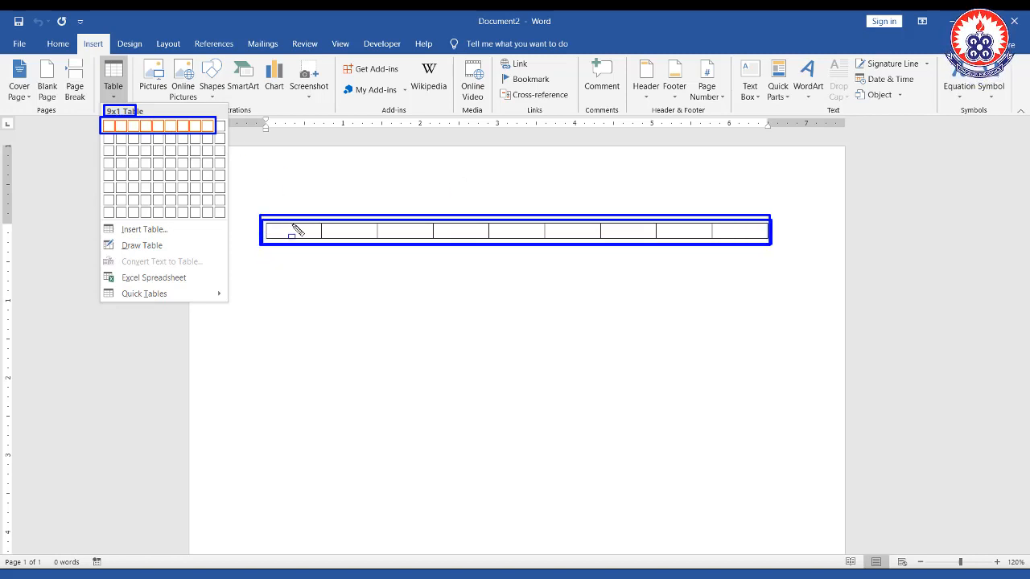
mouse_move(262, 216)
left_mouse_down()
mouse_move(309, 259)
mouse_move(328, 252)
left_mouse_up()
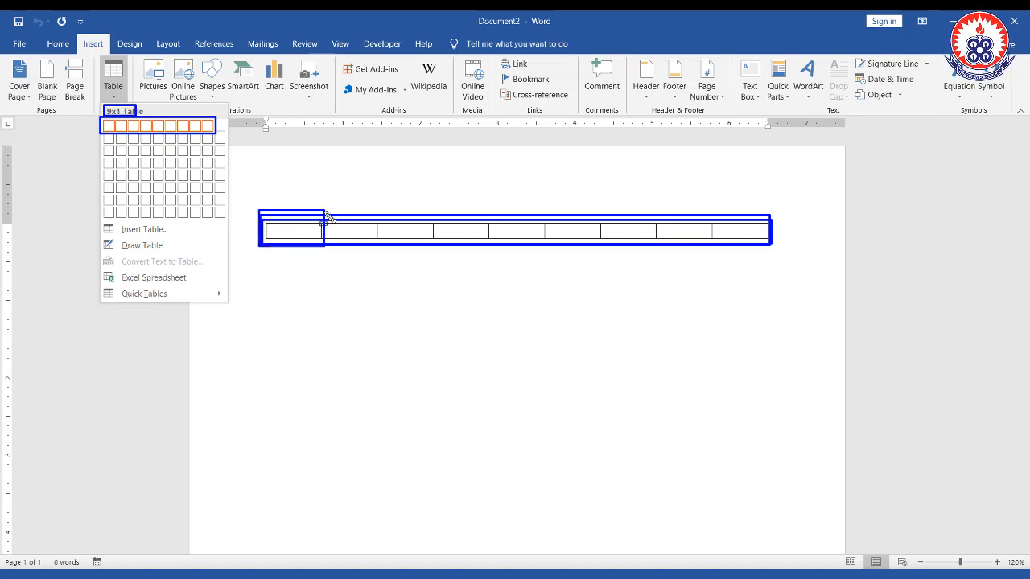
mouse_move(327, 216)
left_mouse_down()
mouse_move(351, 255)
mouse_move(384, 252)
left_mouse_up()
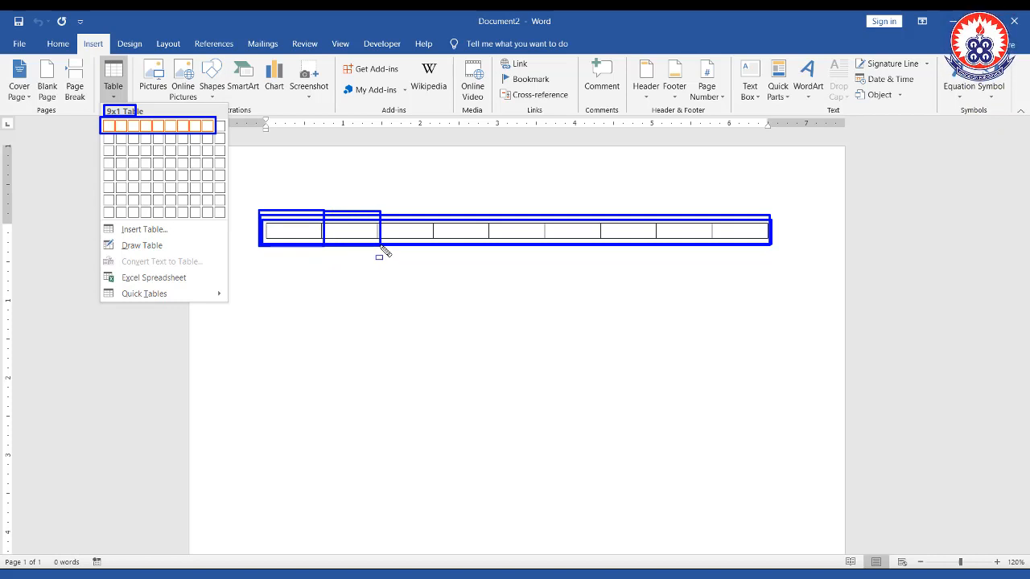
key("Escape")
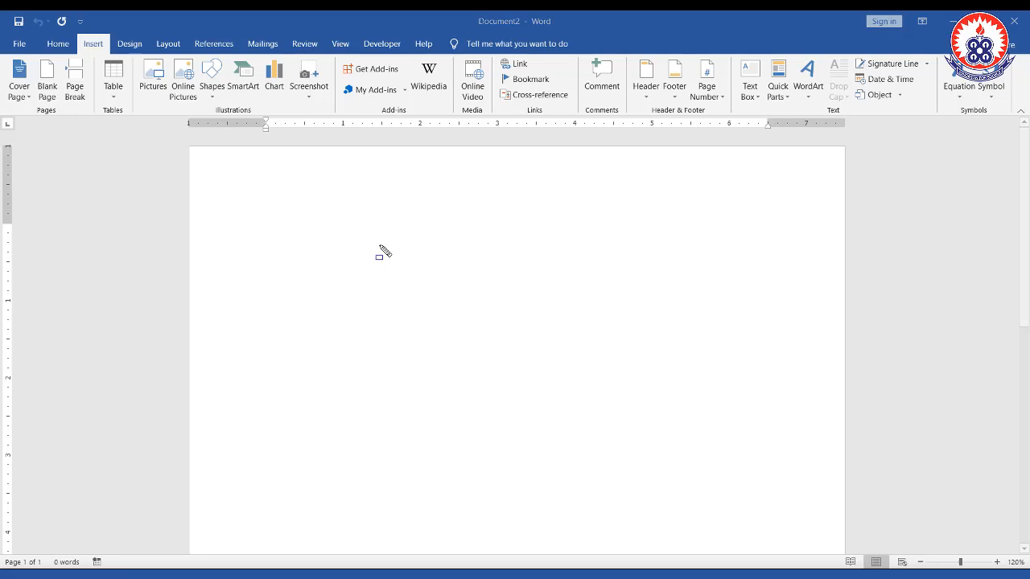
Insert a table with seven columns and five rows into the blank document
left_click(115, 100)
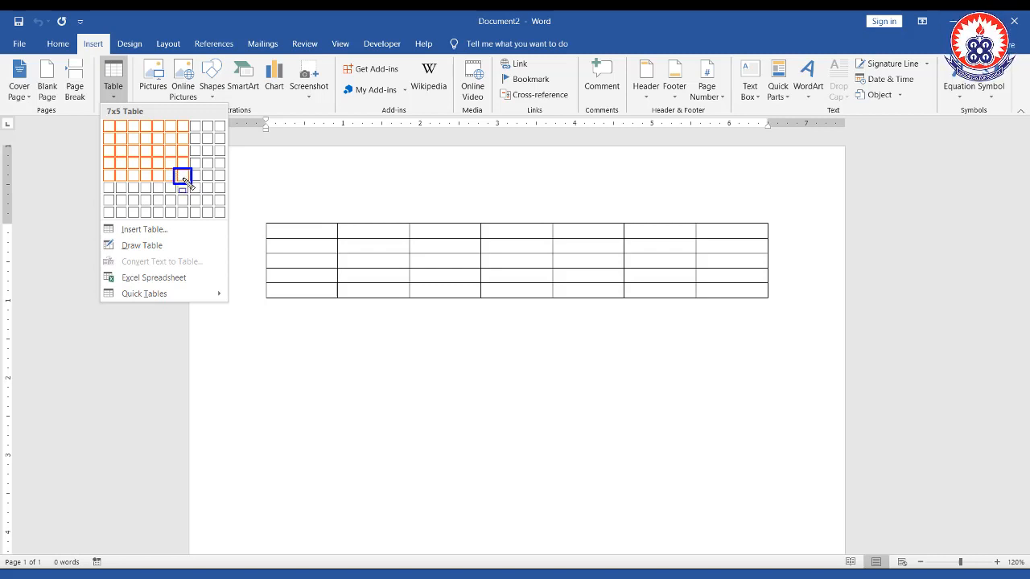
key("Escape")
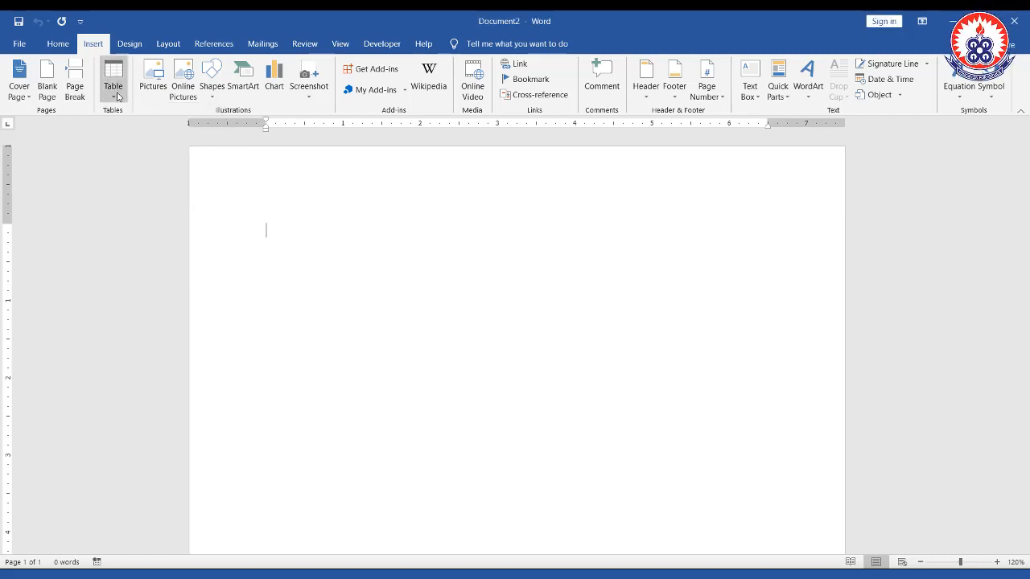
left_click(117, 99)
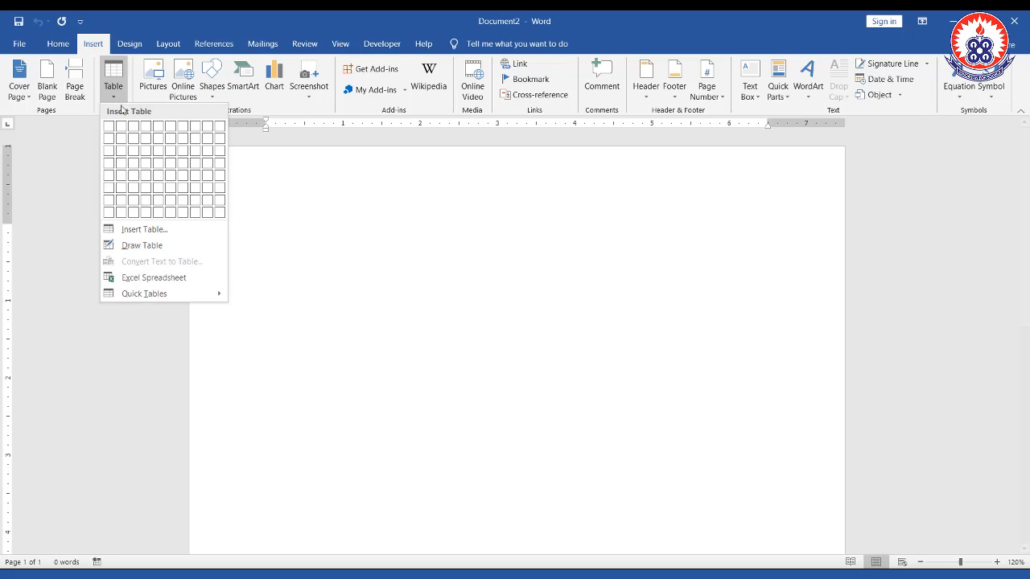
left_click(183, 178)
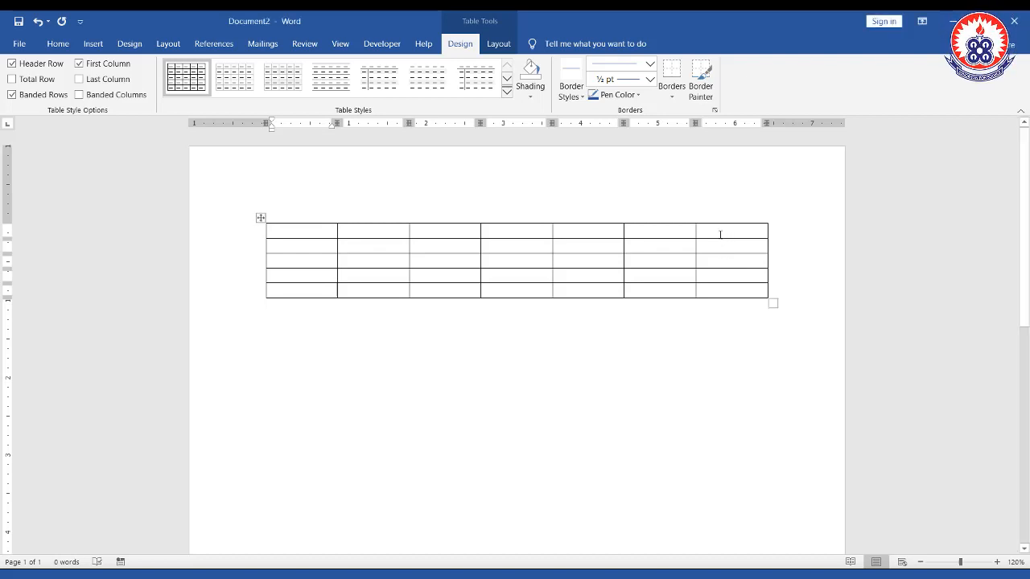
Select all cells of the table's first row, delete them with the Delete entire row option, and undo the deletion
left_click_drag(297, 230, 716, 233)
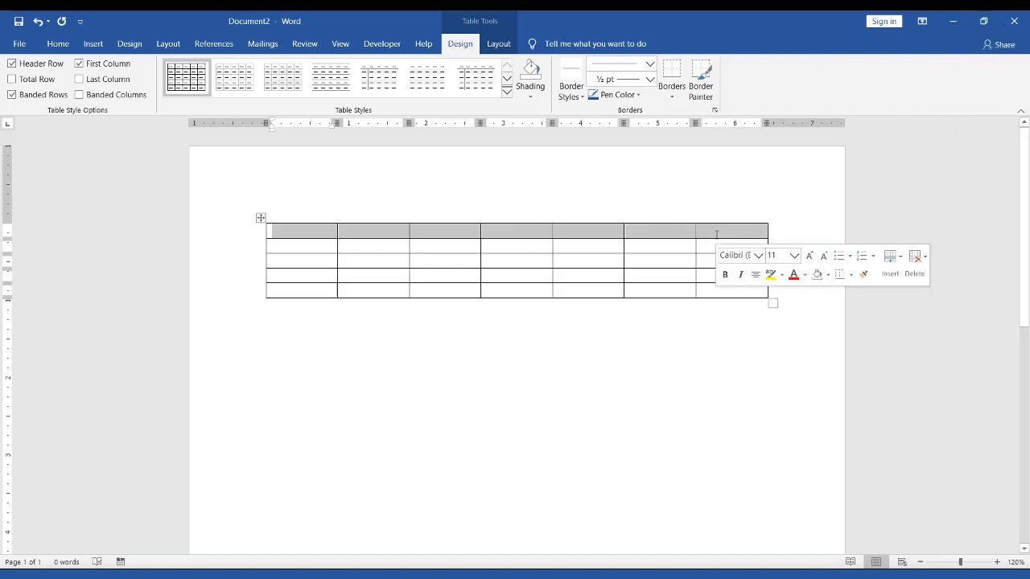
key("BackSpace")
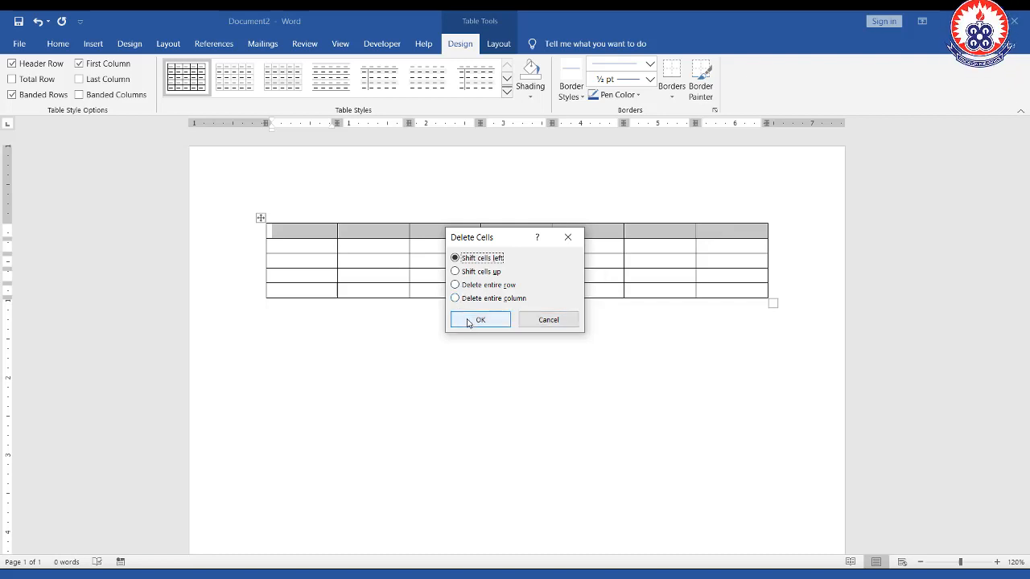
left_click(476, 286)
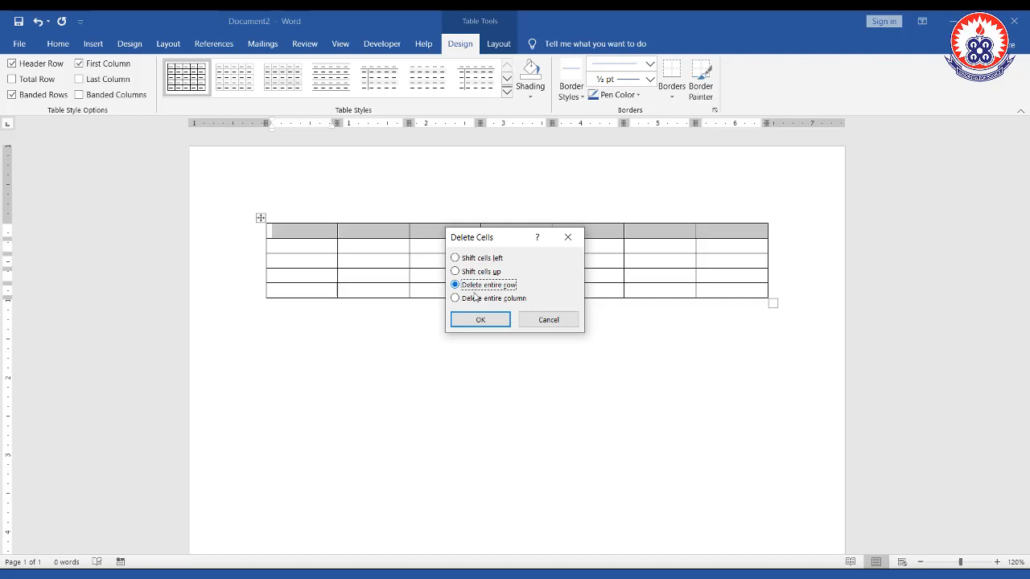
left_click(475, 320)
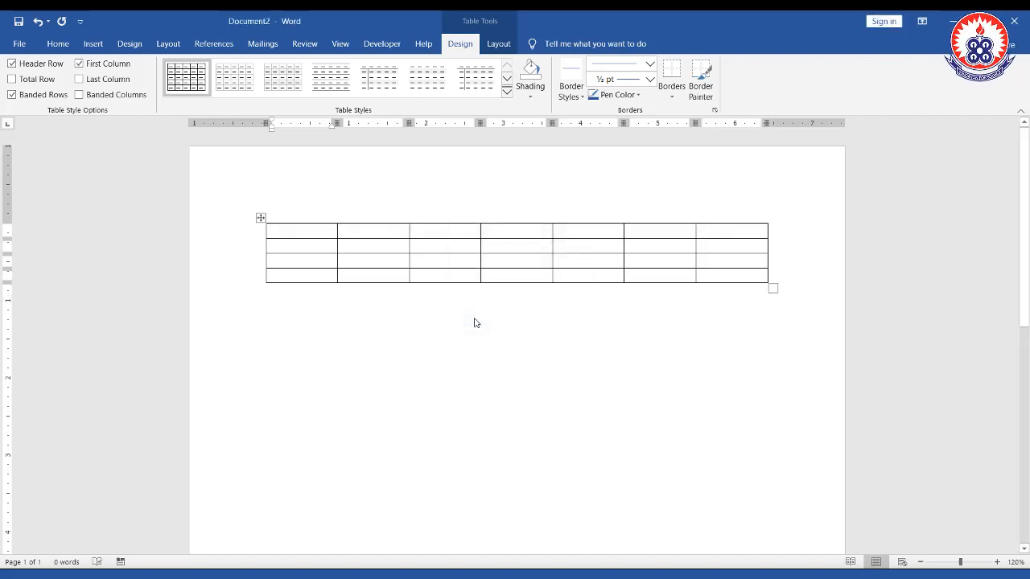
key("ctrl+z")
Delete the entire first row of the table a second time and undo that deletion
left_click(304, 228)
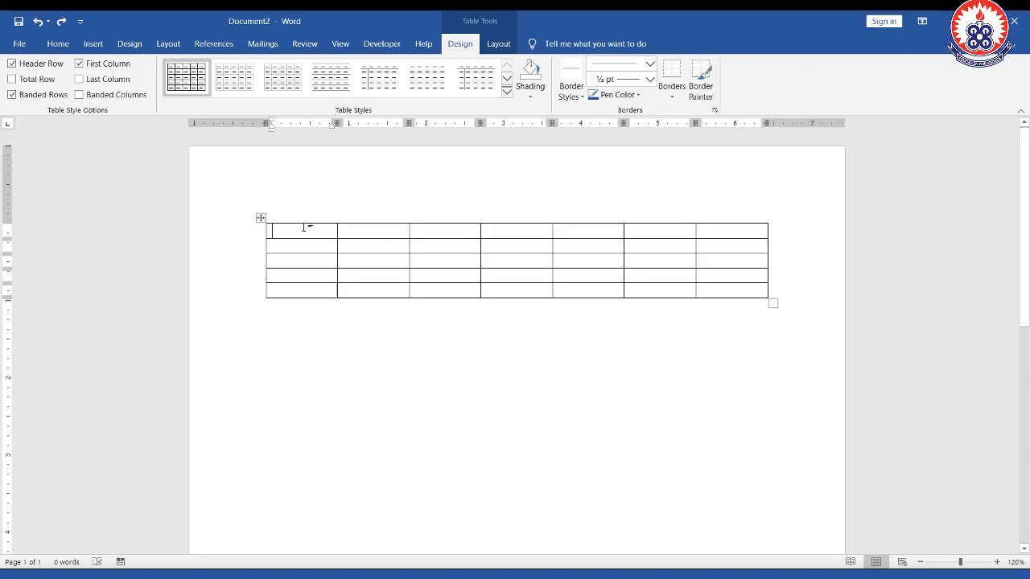
left_click_drag(345, 233, 717, 231)
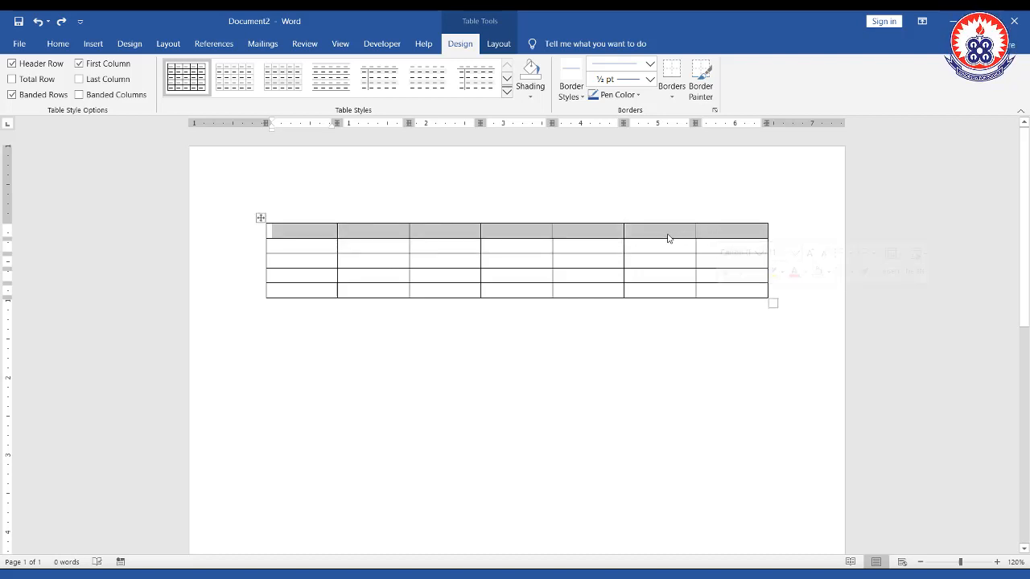
key("BackSpace")
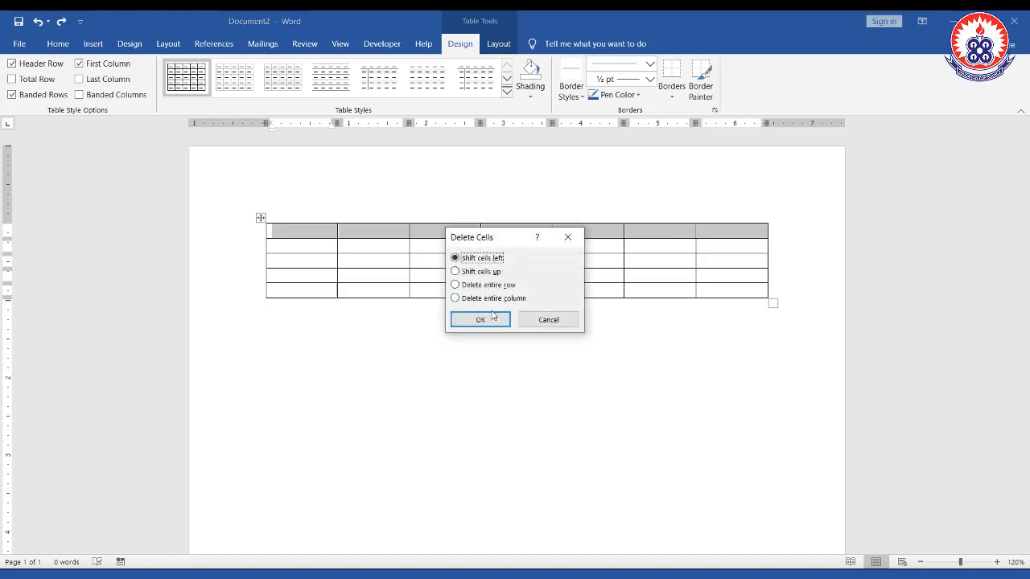
left_click(486, 287)
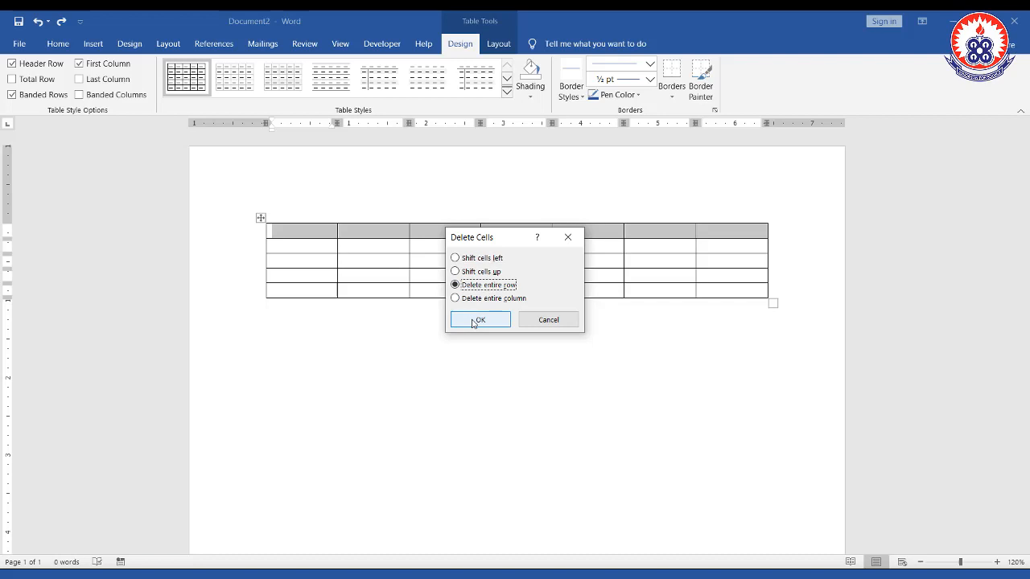
left_click(476, 320)
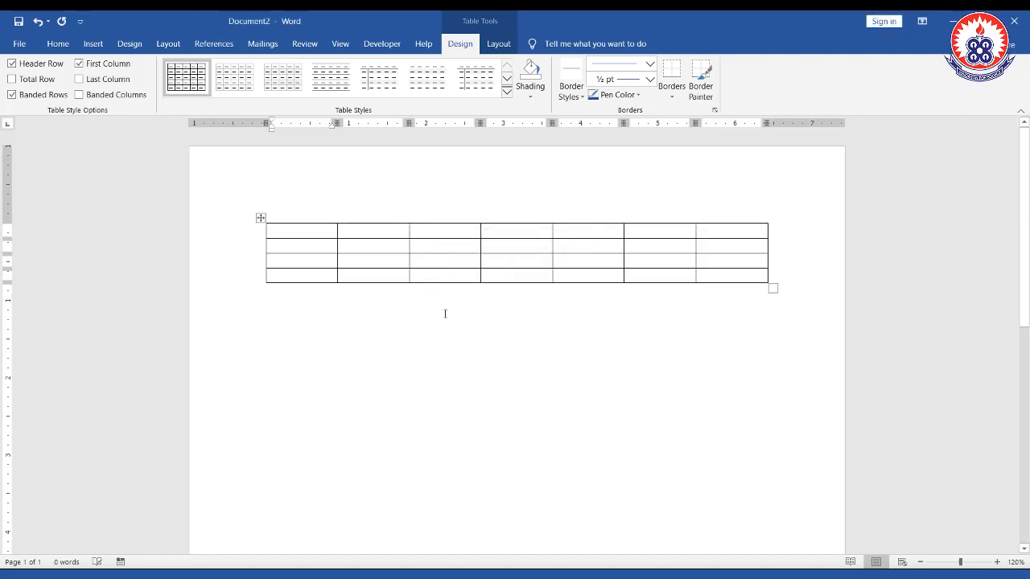
key("ctrl+z")
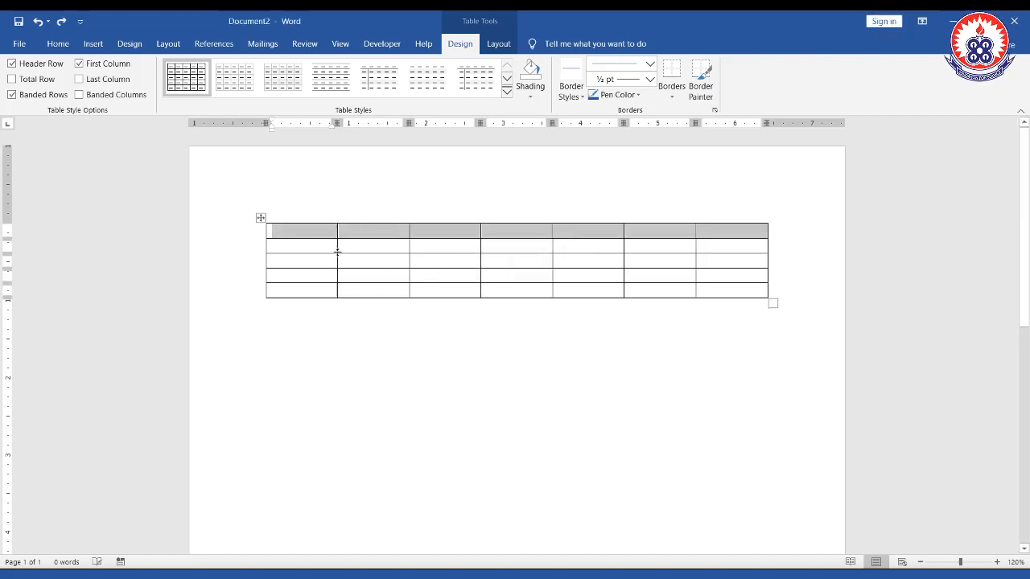
Delete all the cells of the table's first row using the Shift cells left option
key("BackSpace")
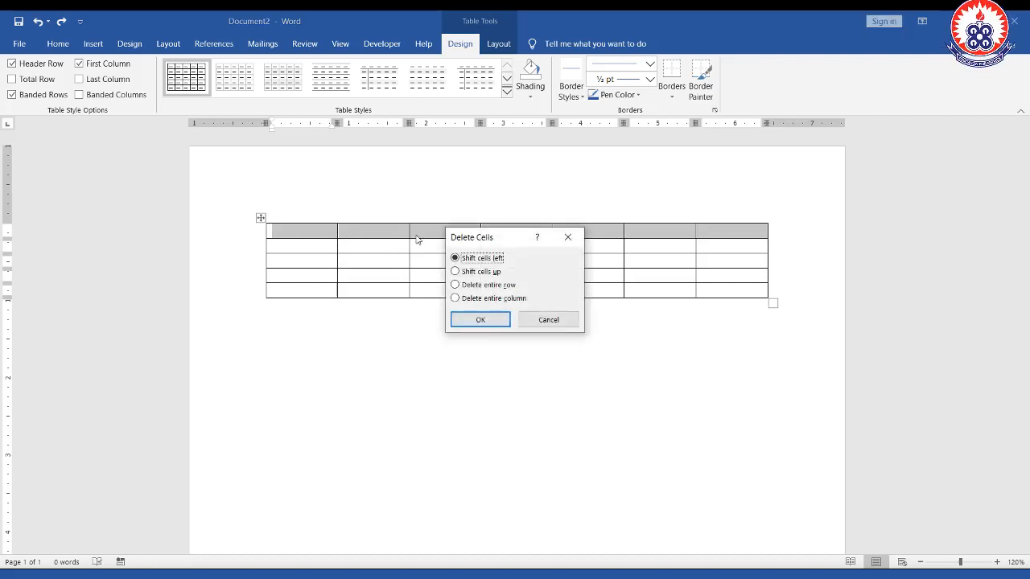
left_click(480, 320)
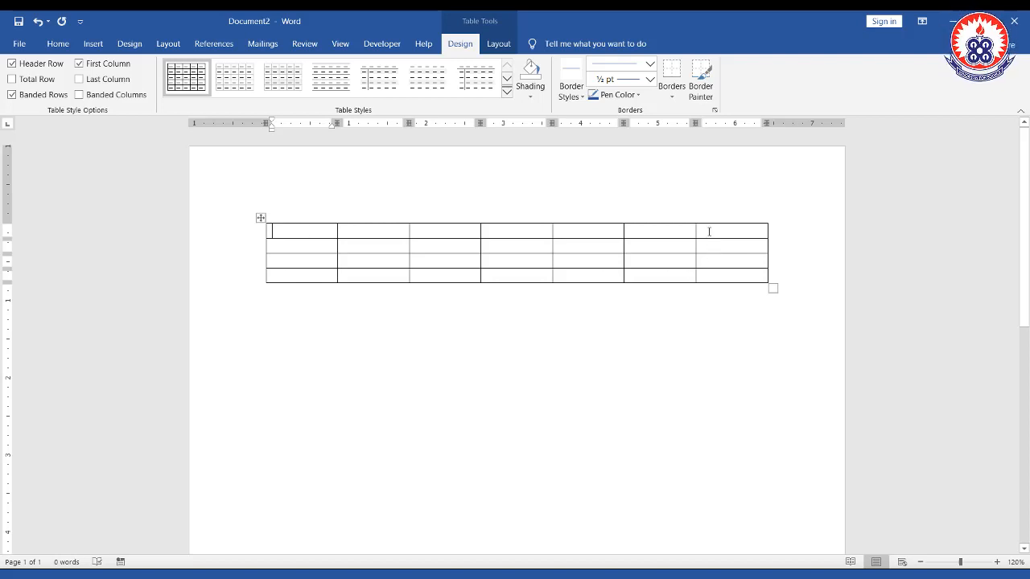
Delete the table's last column and undo the column deletion
left_click_drag(709, 227, 722, 277)
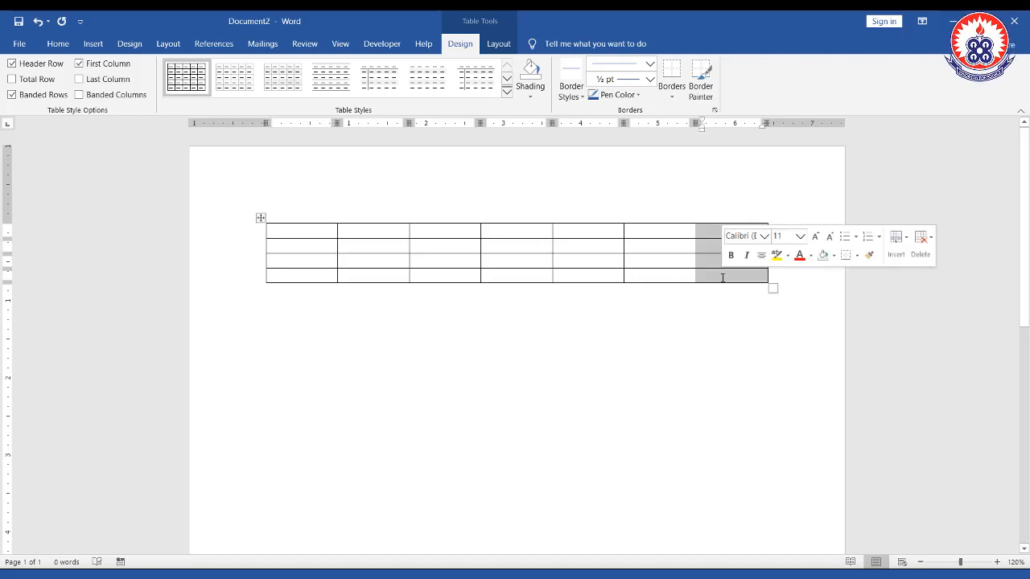
key("BackSpace")
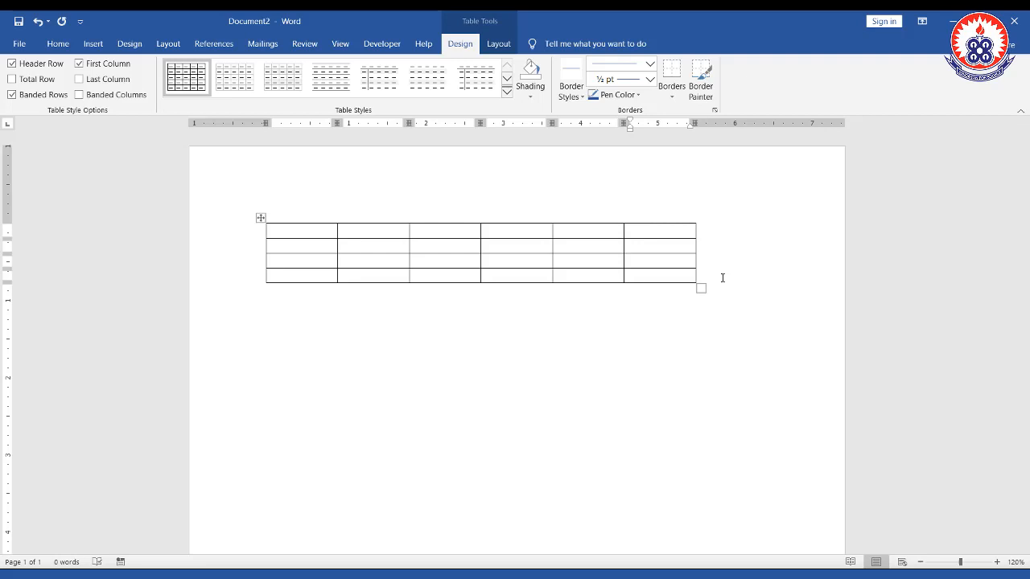
key("ctrl+z")
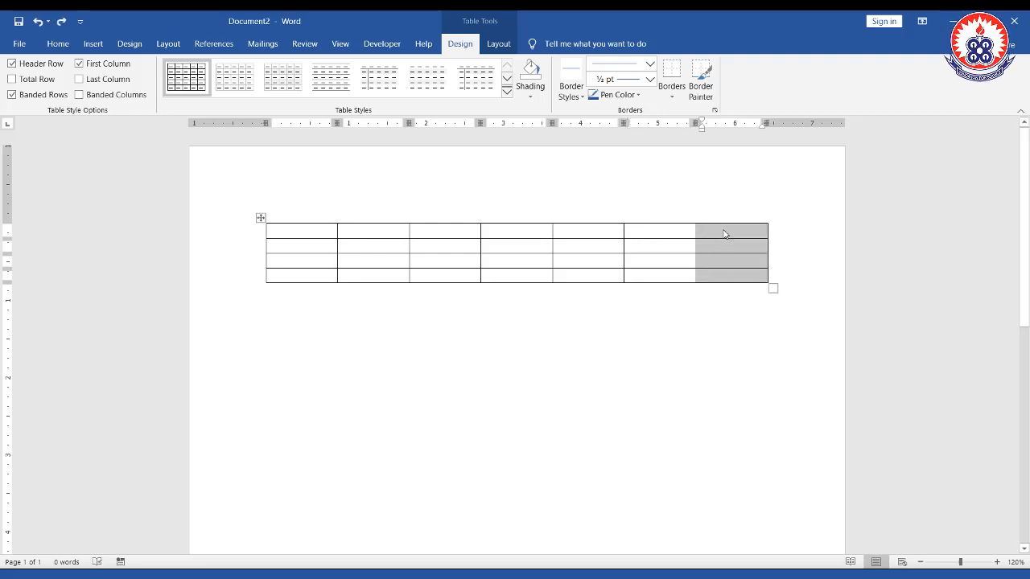
Delete only the last cell of the table's first row using the Shift cells left option
left_click(724, 232)
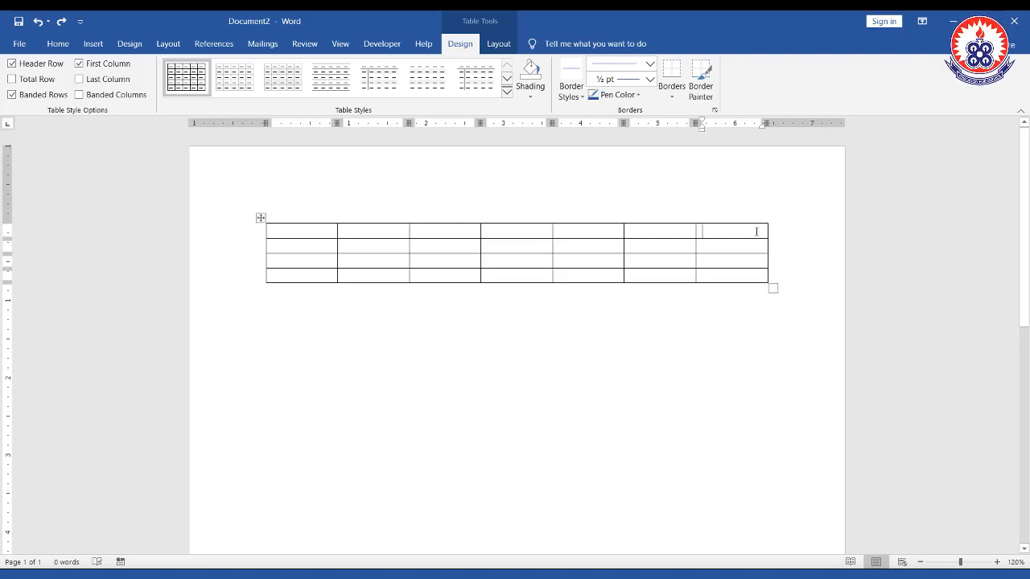
left_click(695, 234)
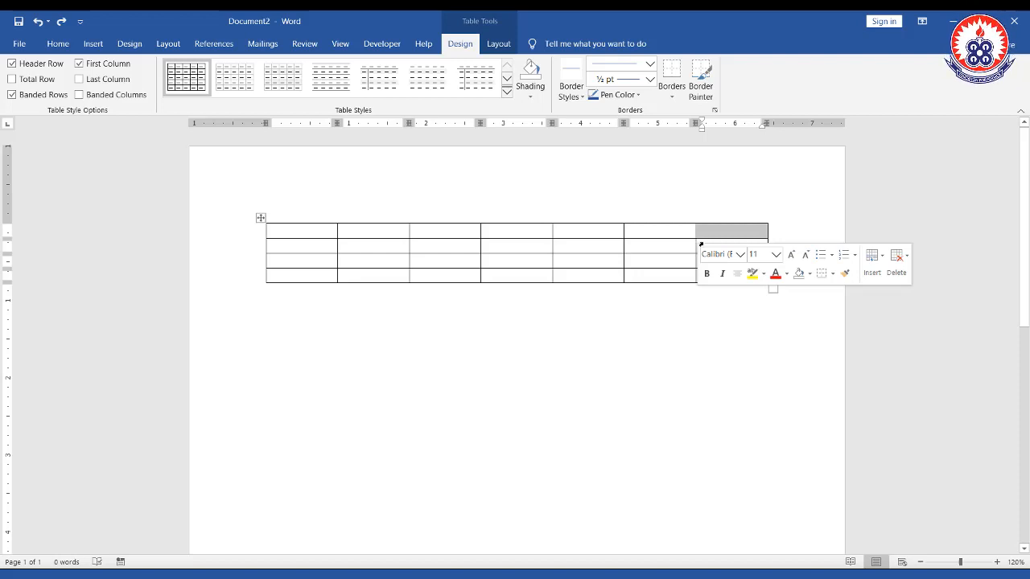
key("BackSpace")
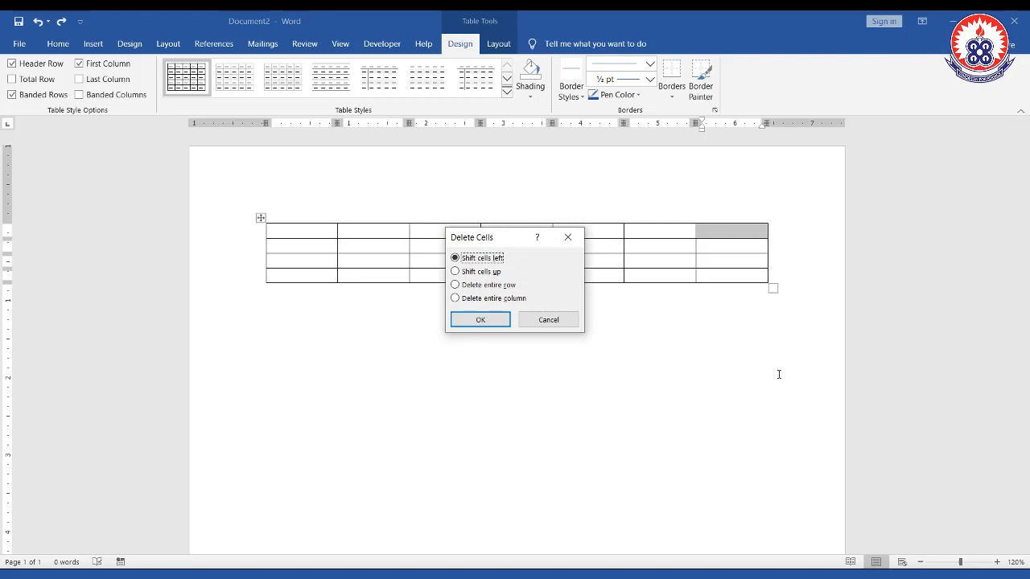
left_click(465, 320)
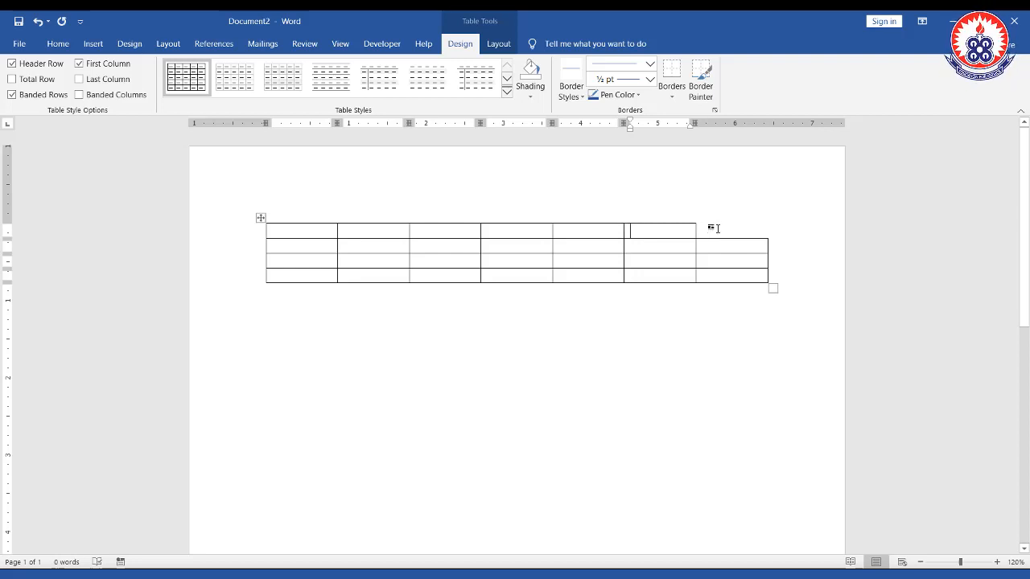
Undo the deletion of the last cell in the table's first row and place the cursor in that cell
mouse_move(693, 216)
left_mouse_down()
mouse_move(750, 242)
mouse_move(770, 245)
mouse_move(772, 233)
left_mouse_up()
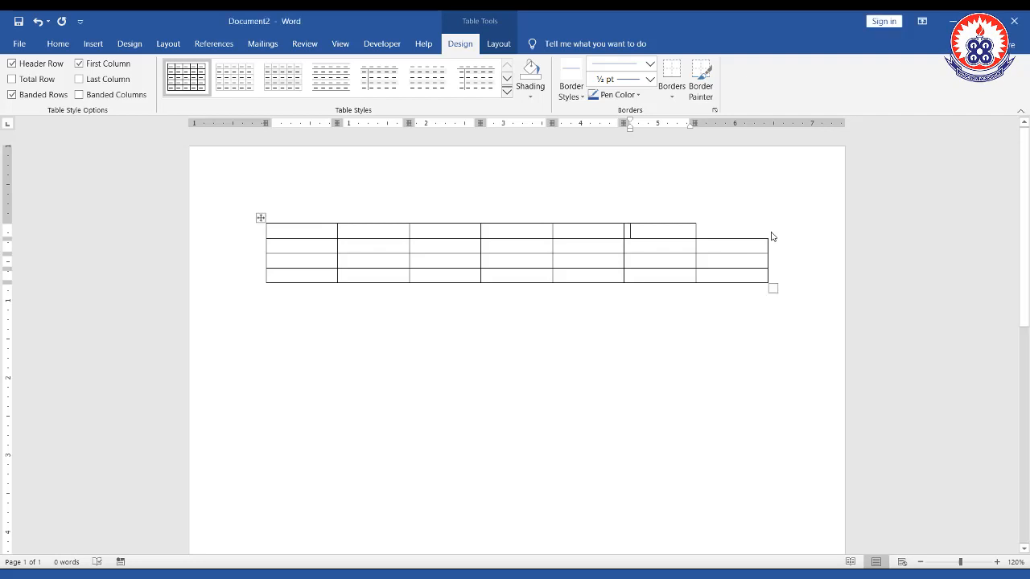
key("ctrl+z")
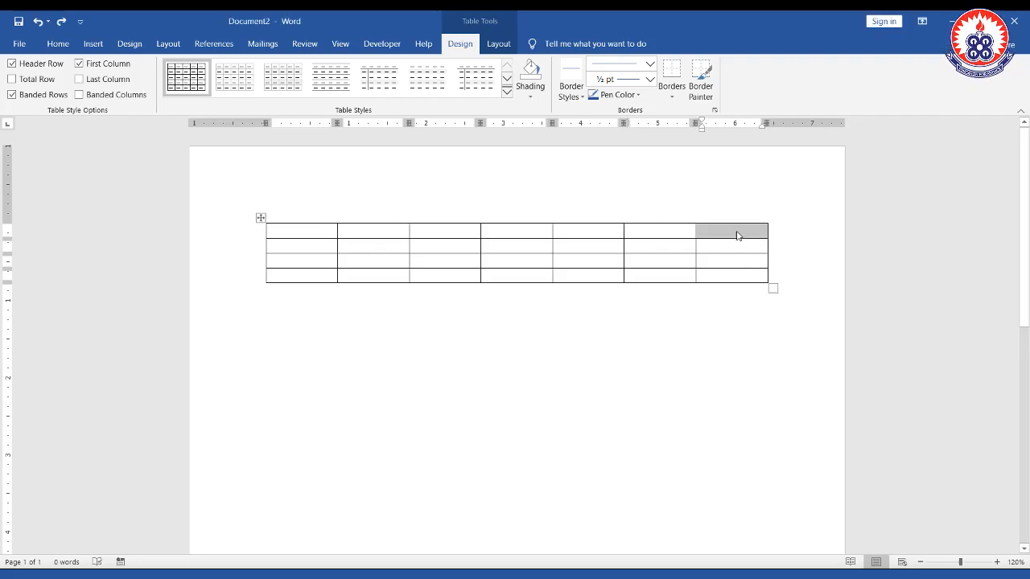
left_click(737, 233)
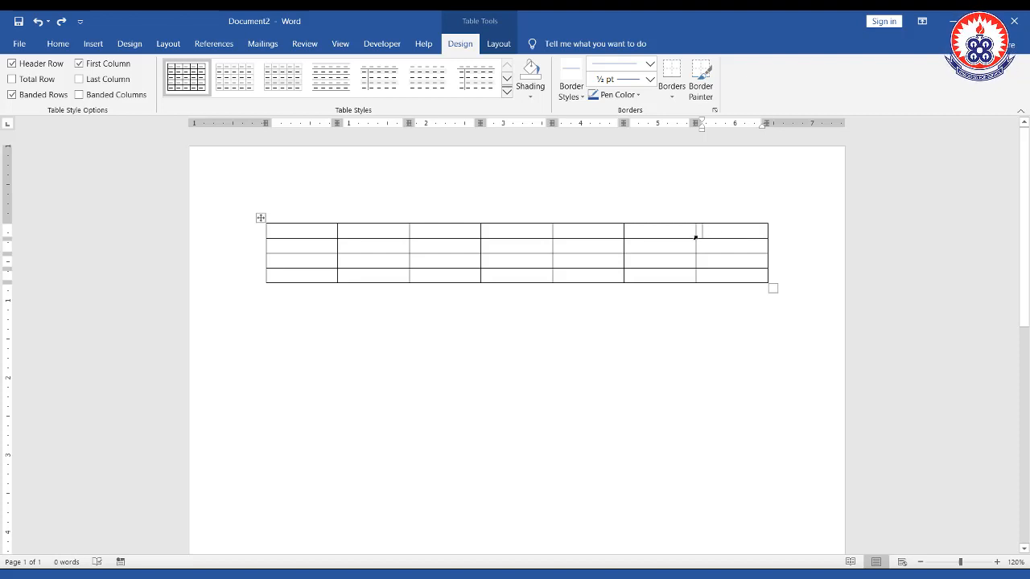
Delete the last cell of the table's first row again, and undo that deletion
left_click(695, 237)
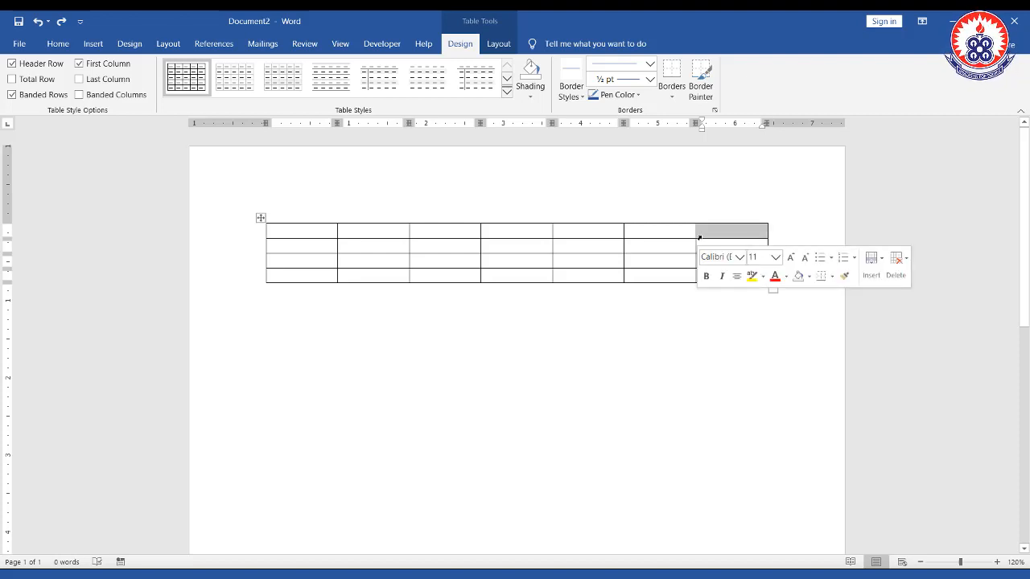
key("BackSpace")
key("Return")
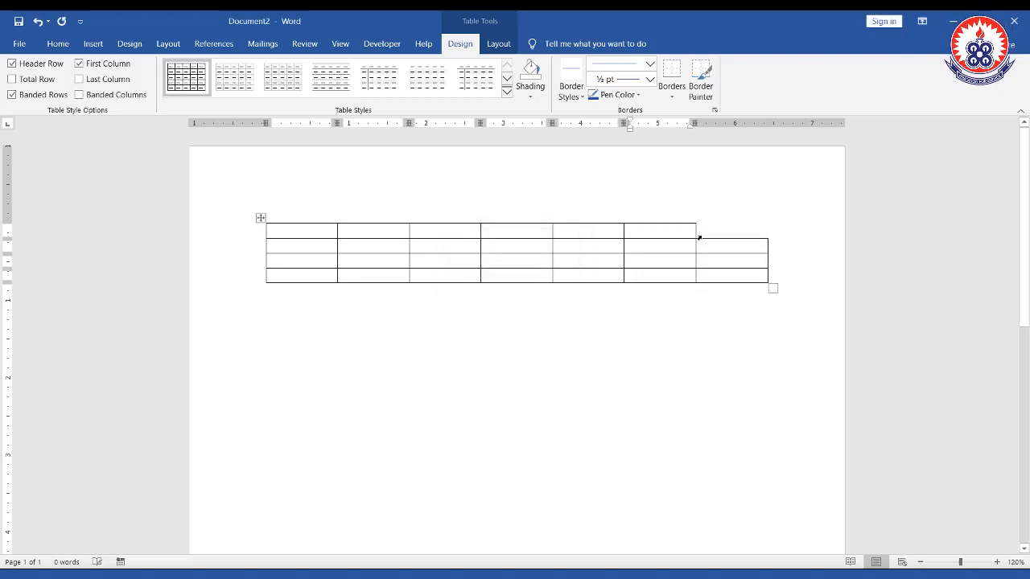
mouse_move(696, 226)
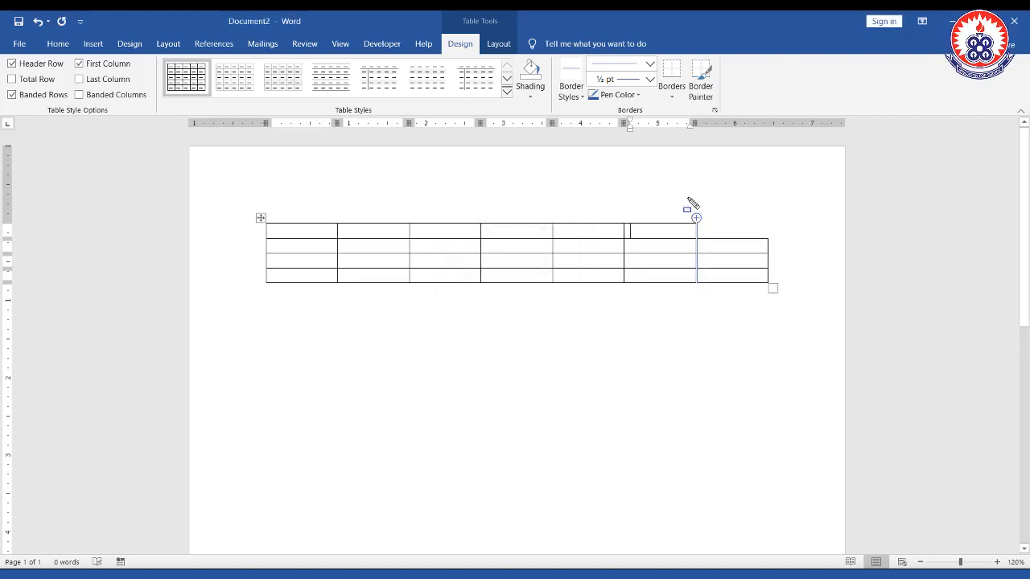
left_click_drag(765, 246, 776, 249)
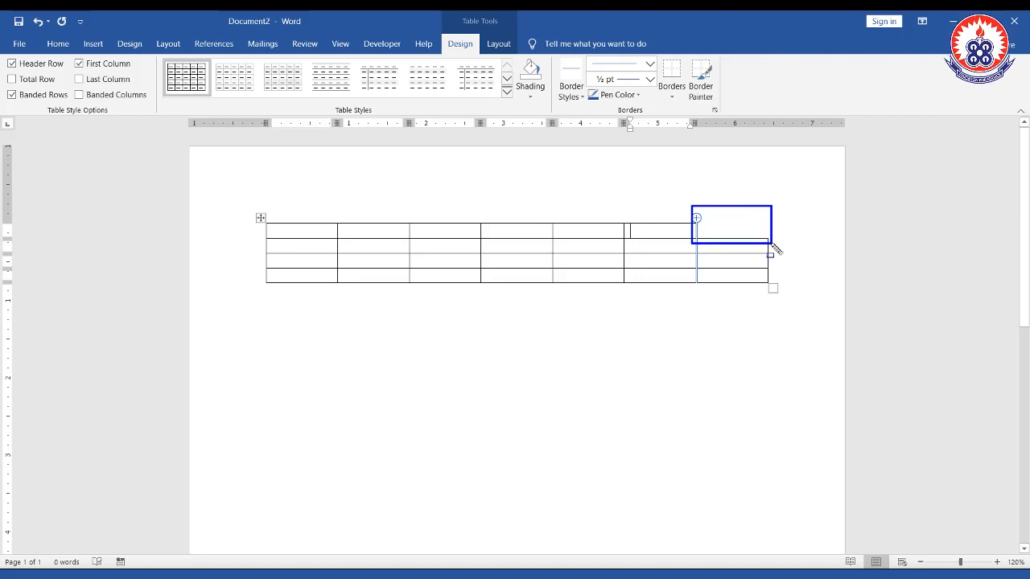
left_click_drag(776, 249, 776, 249)
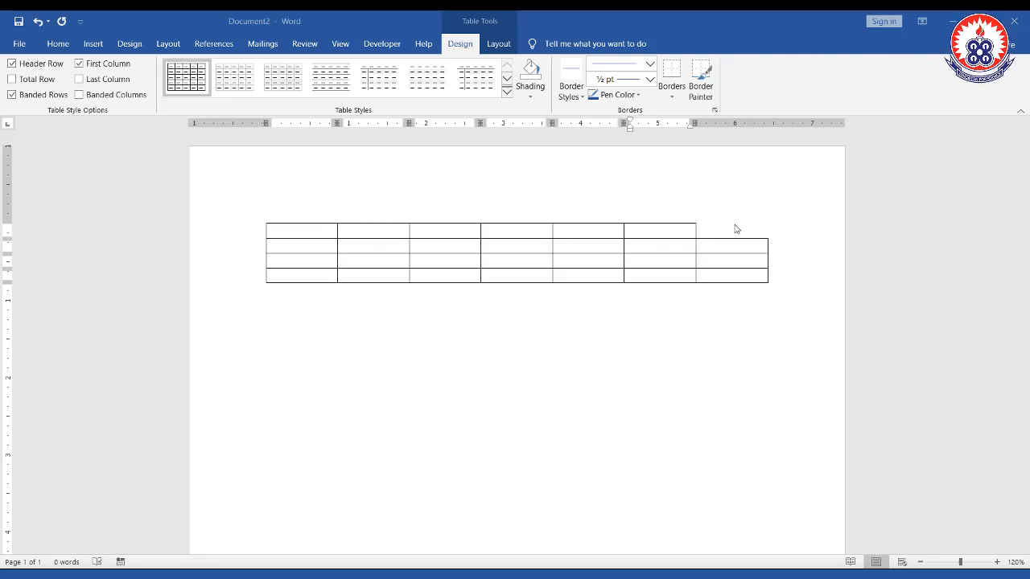
key("ctrl+z")
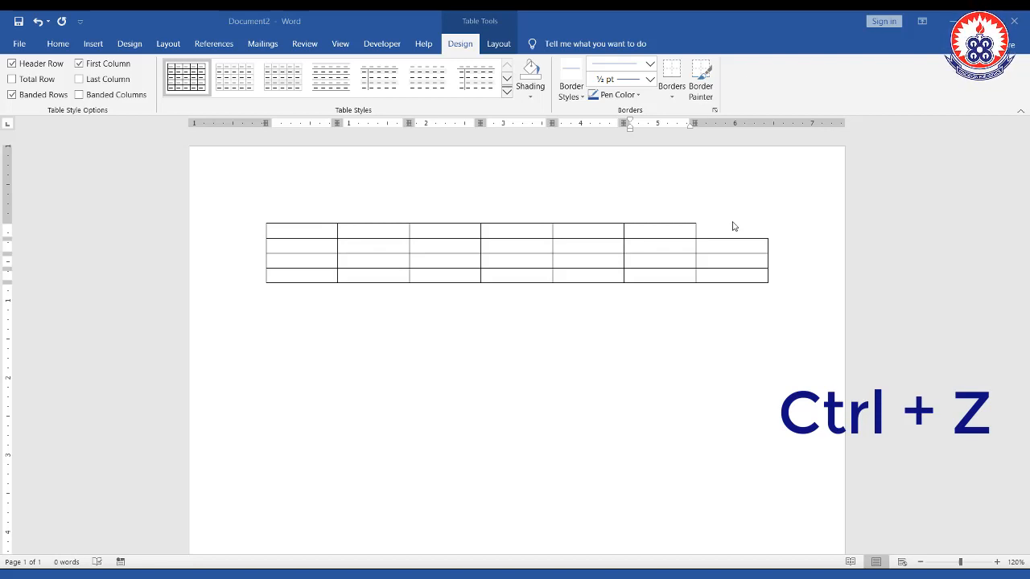
key("ctrl+z")
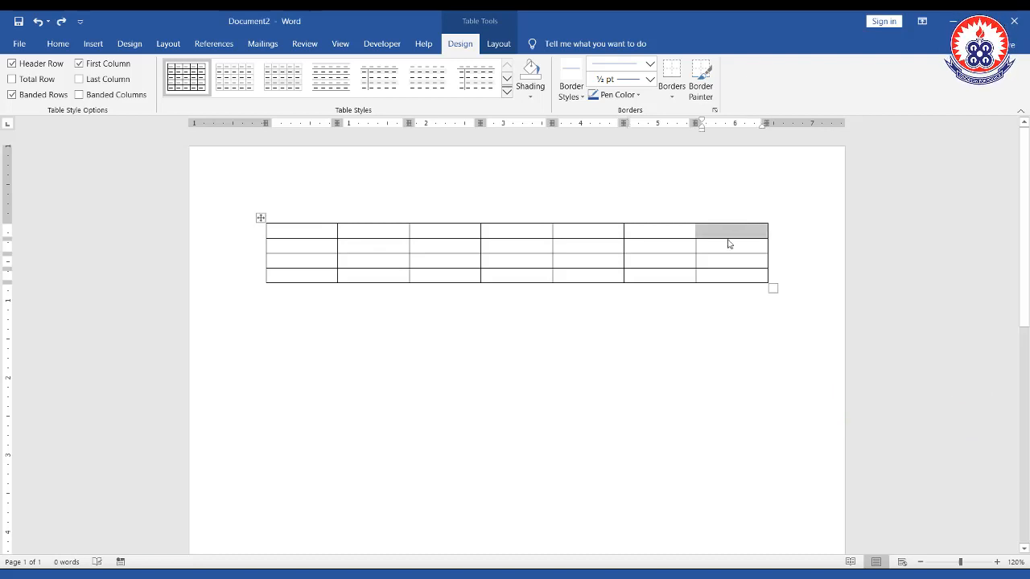
left_click(724, 236)
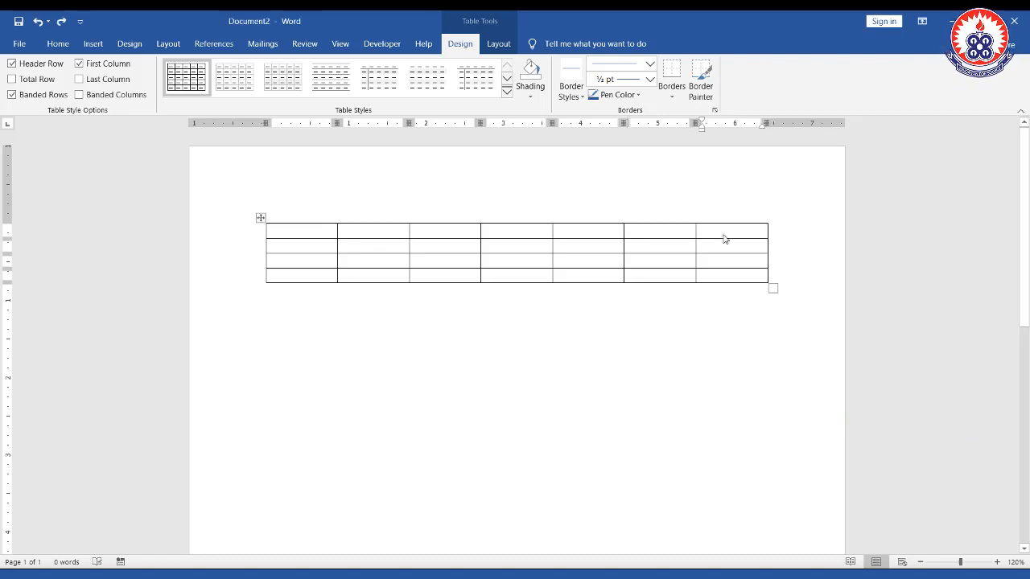
key("ctrl+z")
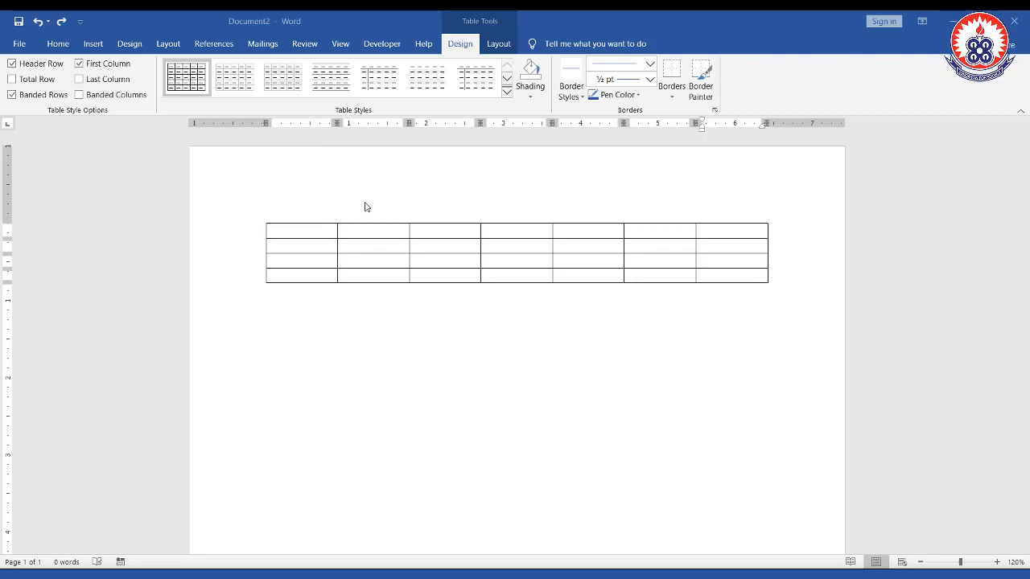
mouse_move(255, 213)
left_mouse_down()
mouse_move(397, 291)
mouse_move(631, 307)
mouse_move(781, 296)
left_mouse_up()
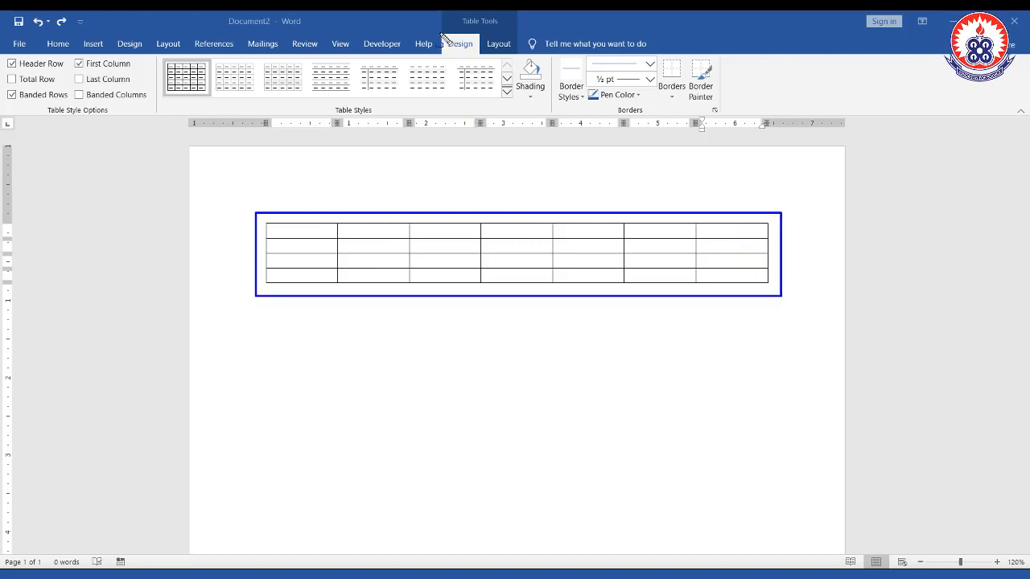
mouse_move(439, 33)
left_mouse_down()
mouse_move(463, 61)
mouse_move(481, 58)
left_mouse_up()
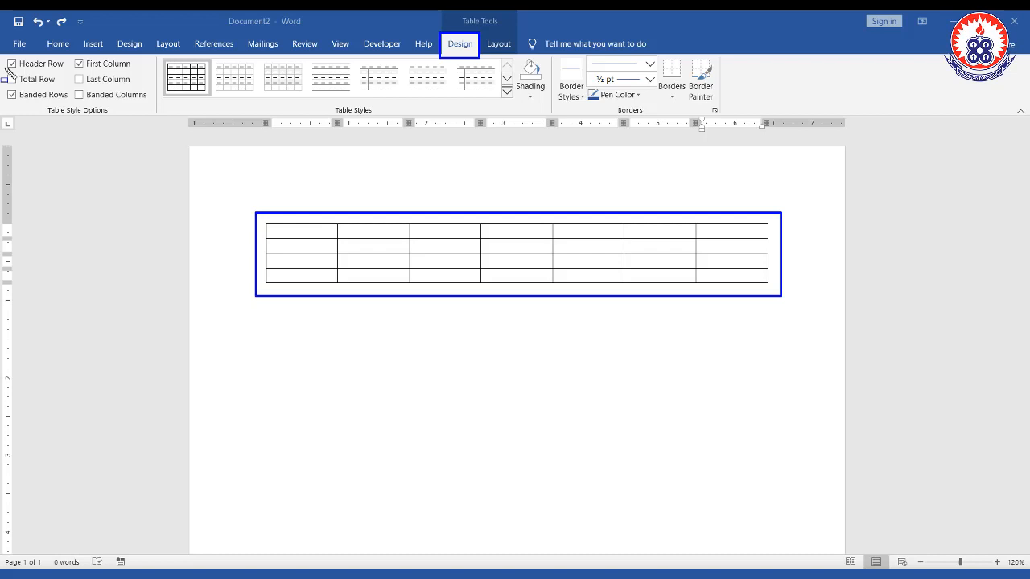
left_click_drag(5, 60, 156, 111)
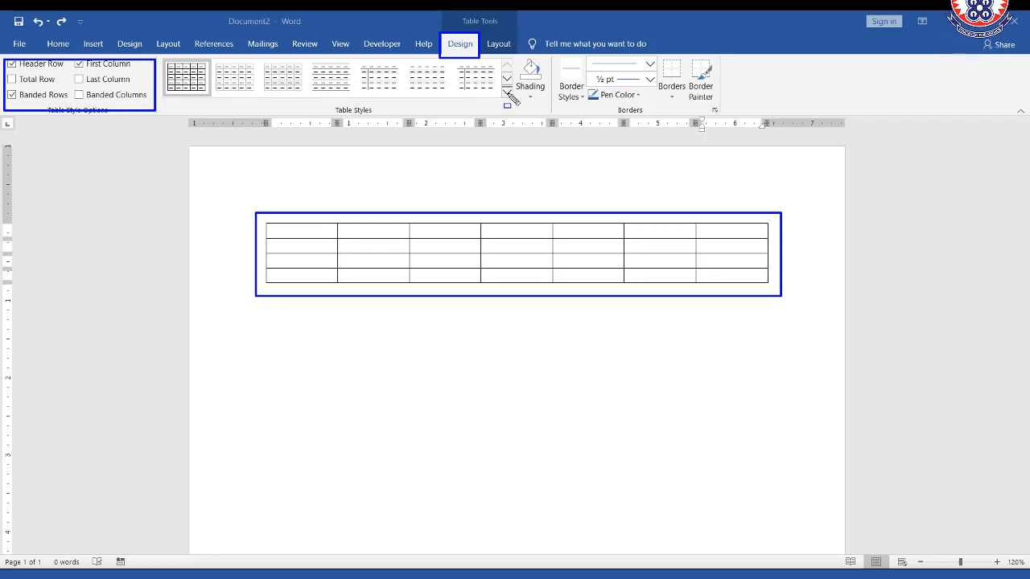
mouse_move(161, 60)
left_mouse_down()
mouse_move(354, 98)
mouse_move(519, 106)
left_mouse_up()
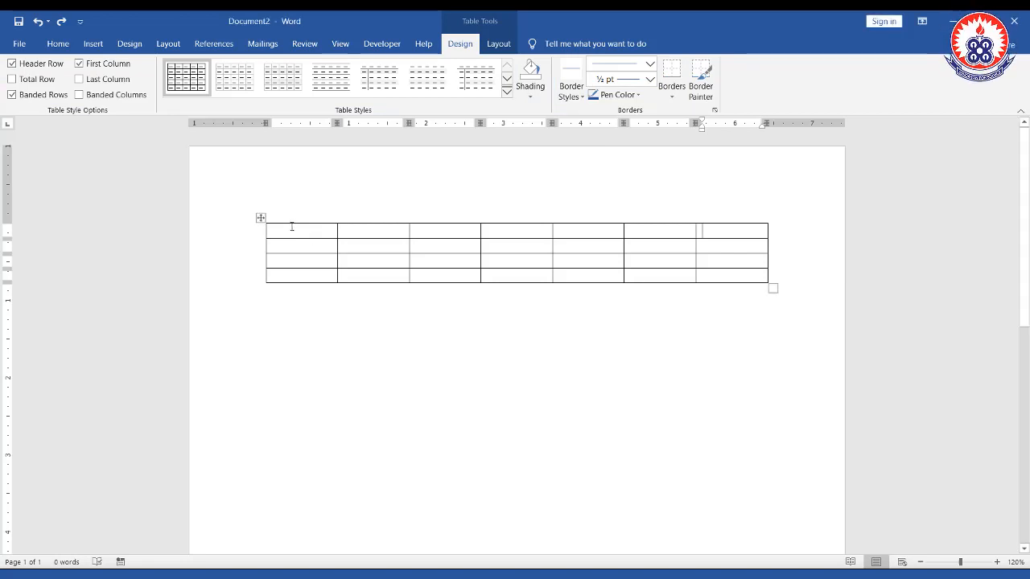
mouse_move(292, 228)
left_mouse_down()
mouse_move(402, 273)
mouse_move(736, 274)
left_mouse_up()
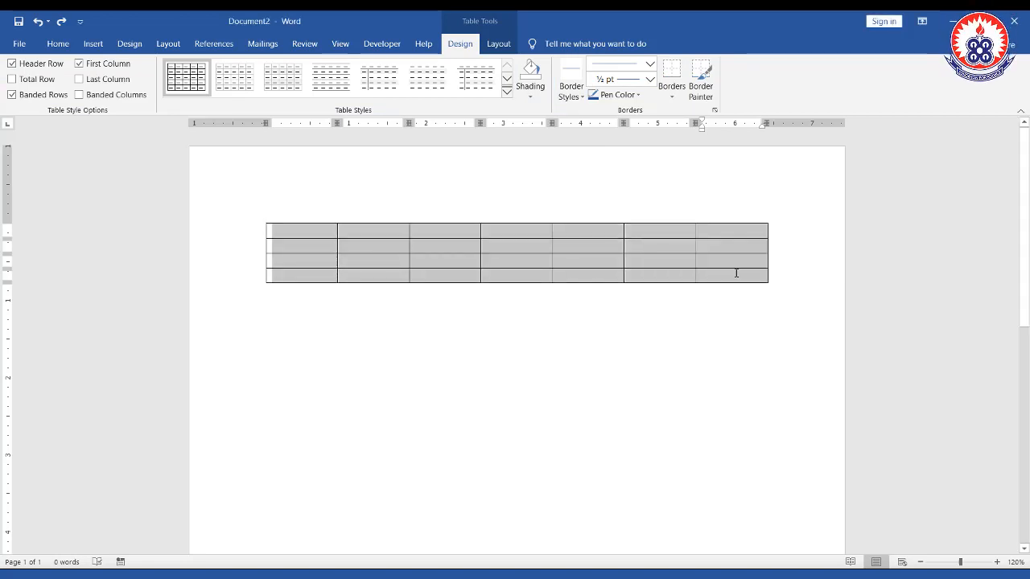
left_click(506, 93)
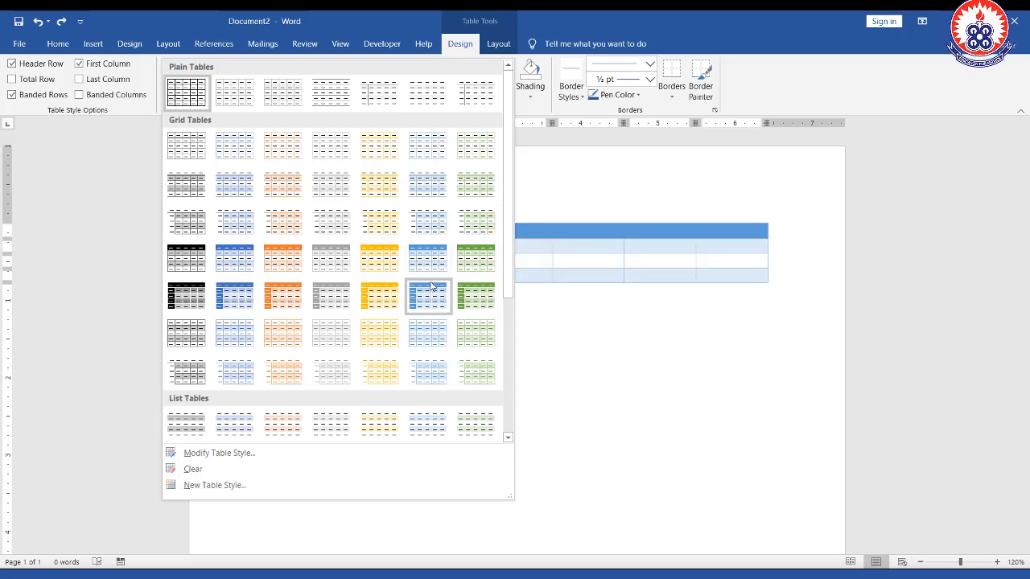
key("Escape")
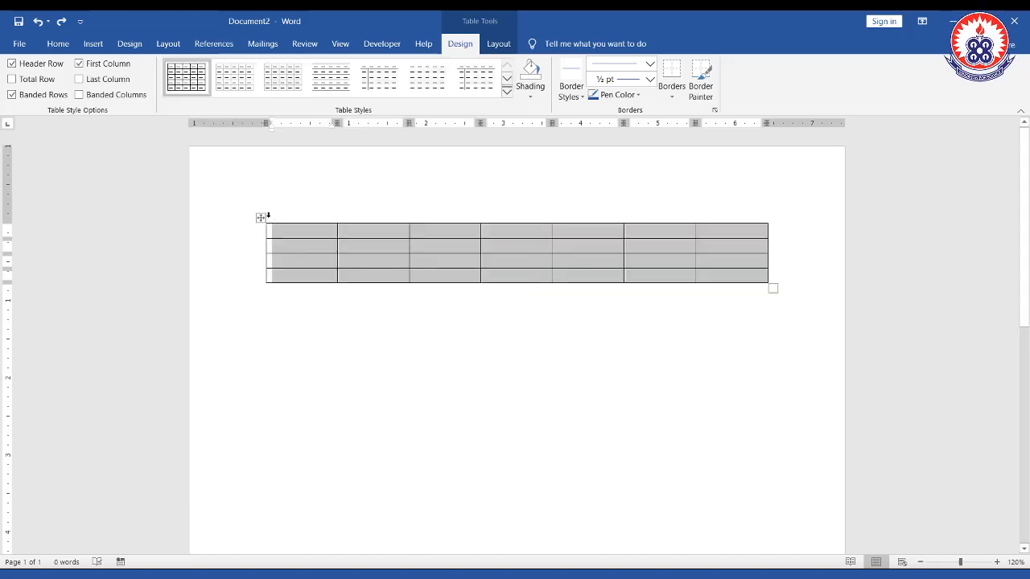
left_click(301, 237)
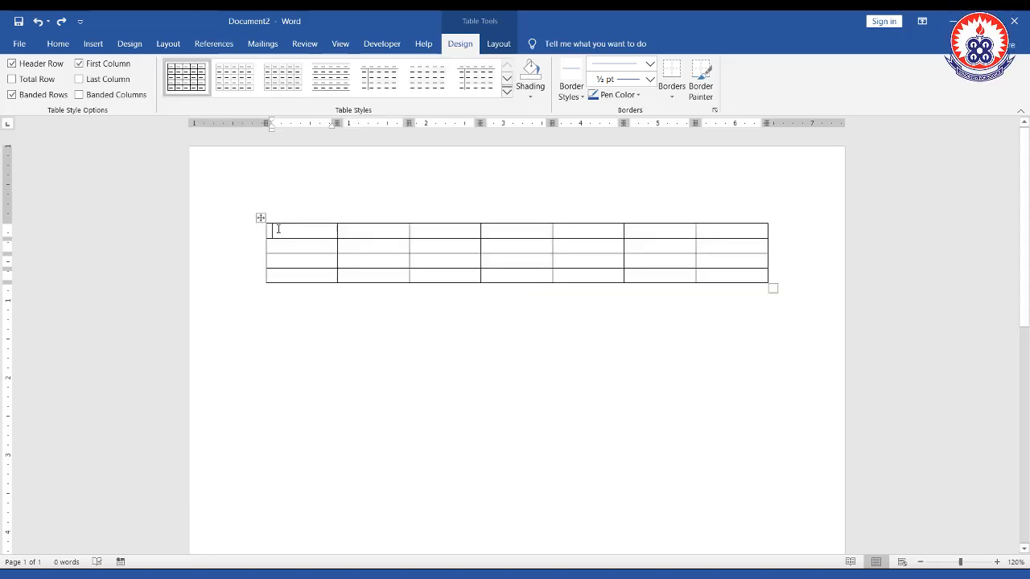
Select the entire table and apply the gray Grid Table 5 Dark - Accent 3 style to it
left_click(261, 219)
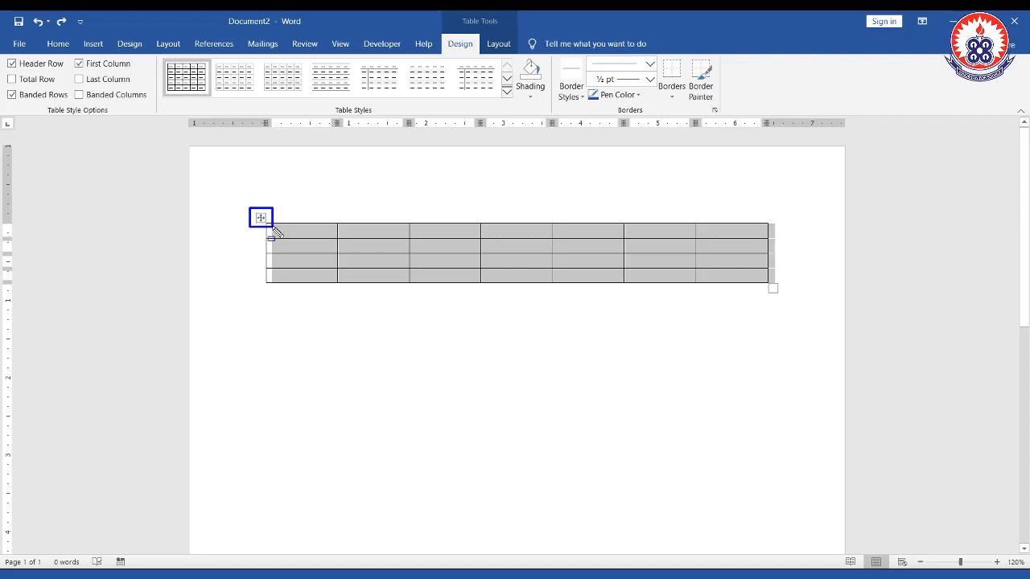
key("Escape")
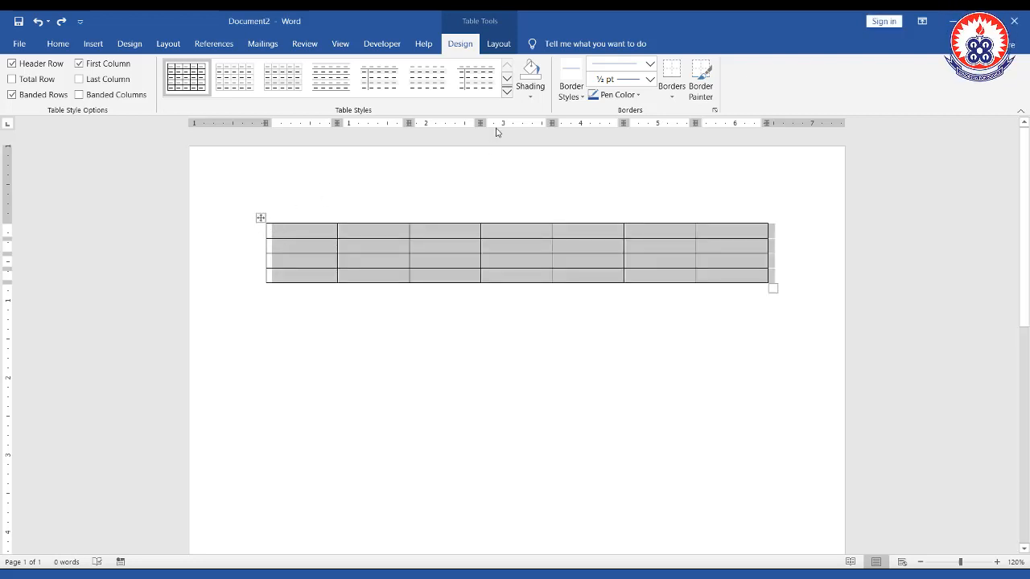
left_click(507, 93)
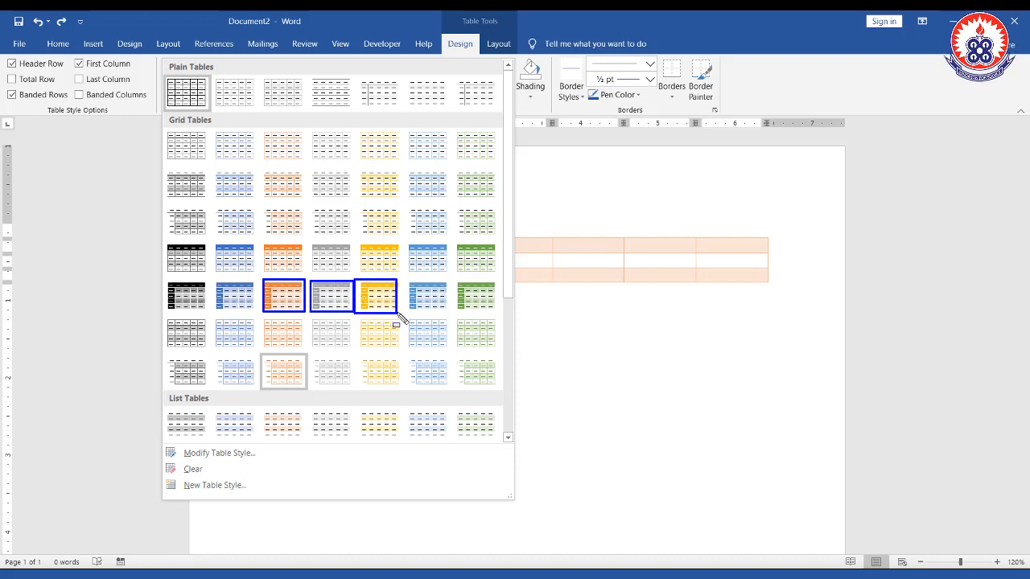
mouse_move(535, 228)
left_mouse_down()
mouse_move(610, 285)
mouse_move(739, 282)
mouse_move(774, 293)
left_mouse_up()
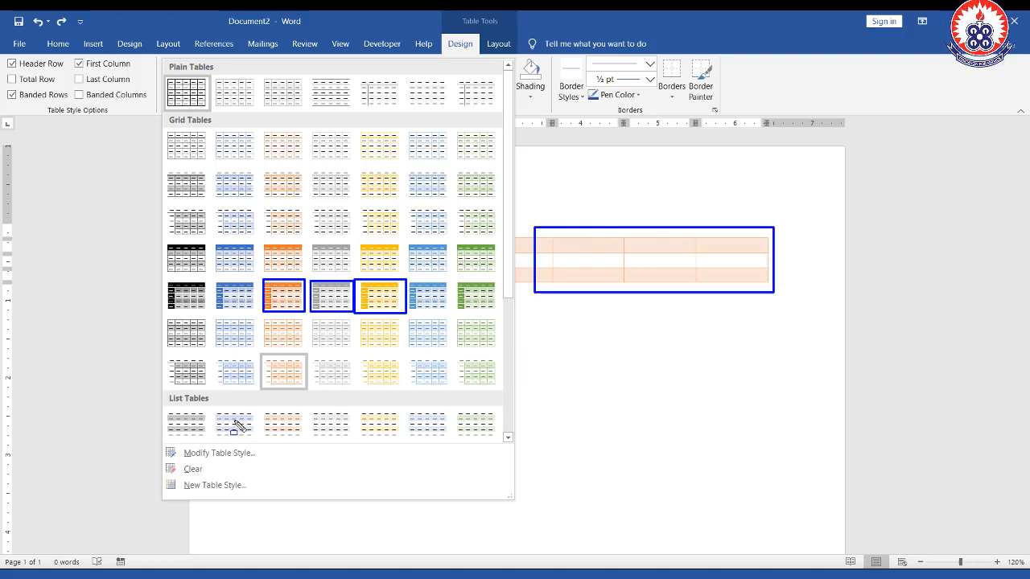
key("Escape")
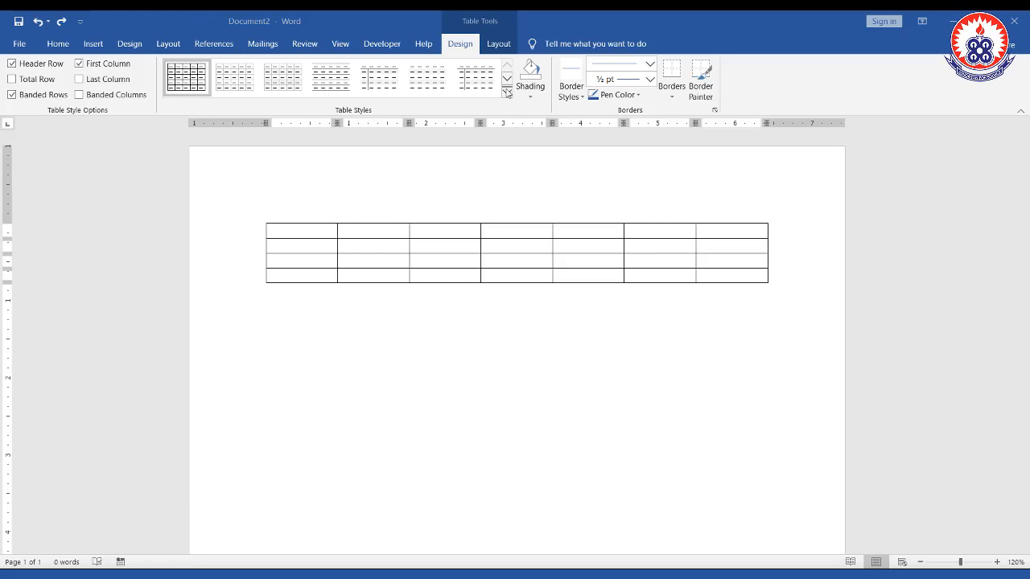
left_click(507, 95)
left_click(507, 95)
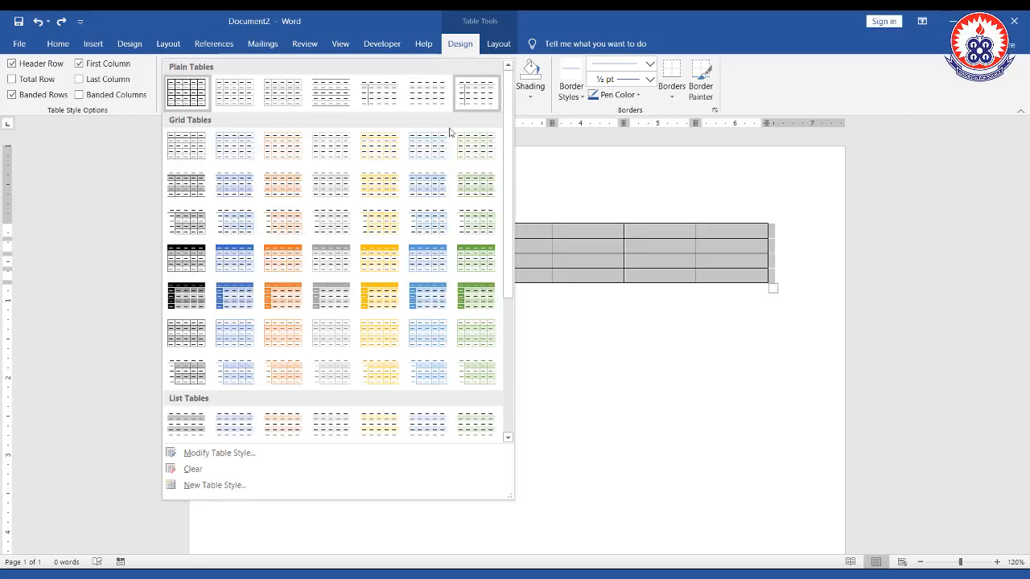
left_click(328, 301)
right_click(411, 264)
left_click(414, 261)
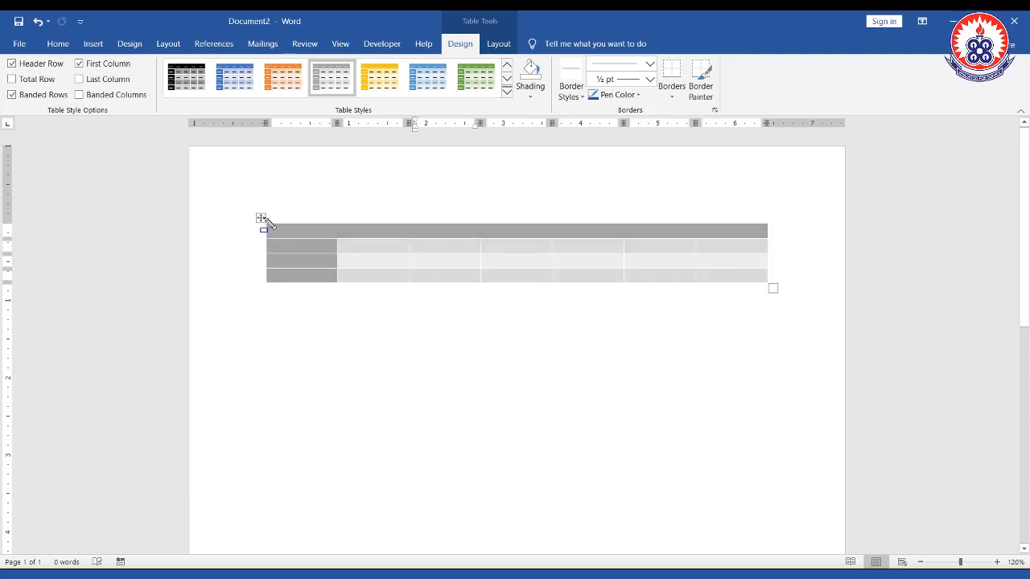
mouse_move(261, 219)
left_mouse_down()
mouse_move(628, 218)
mouse_move(771, 244)
left_mouse_up()
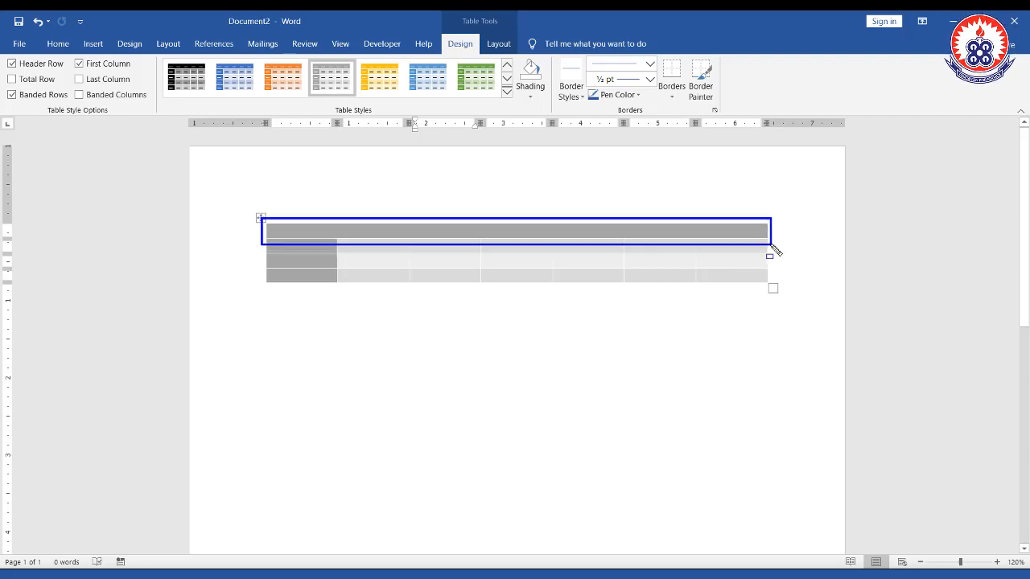
mouse_move(264, 219)
left_mouse_down()
mouse_move(322, 289)
mouse_move(342, 291)
left_mouse_up()
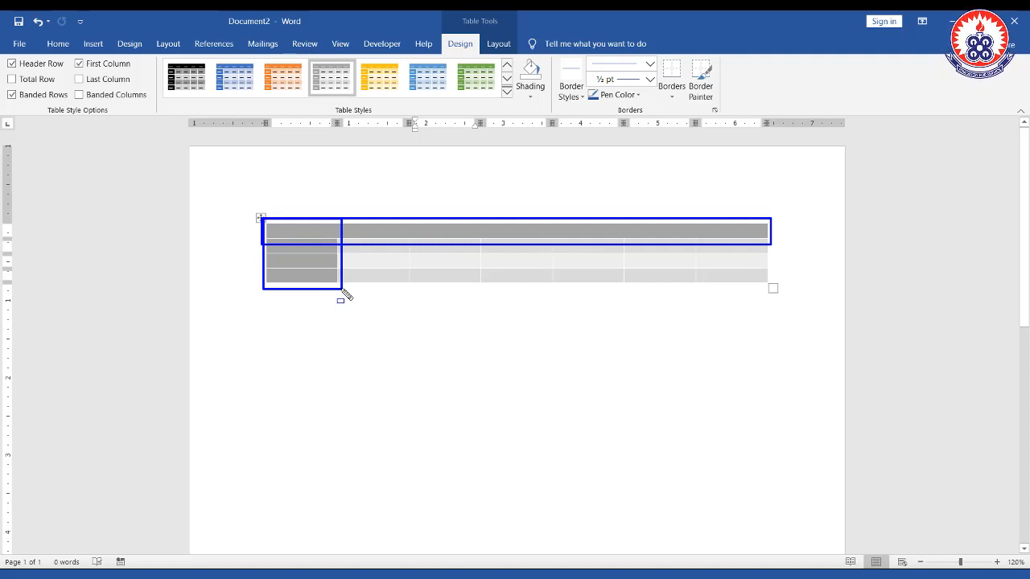
key("Escape")
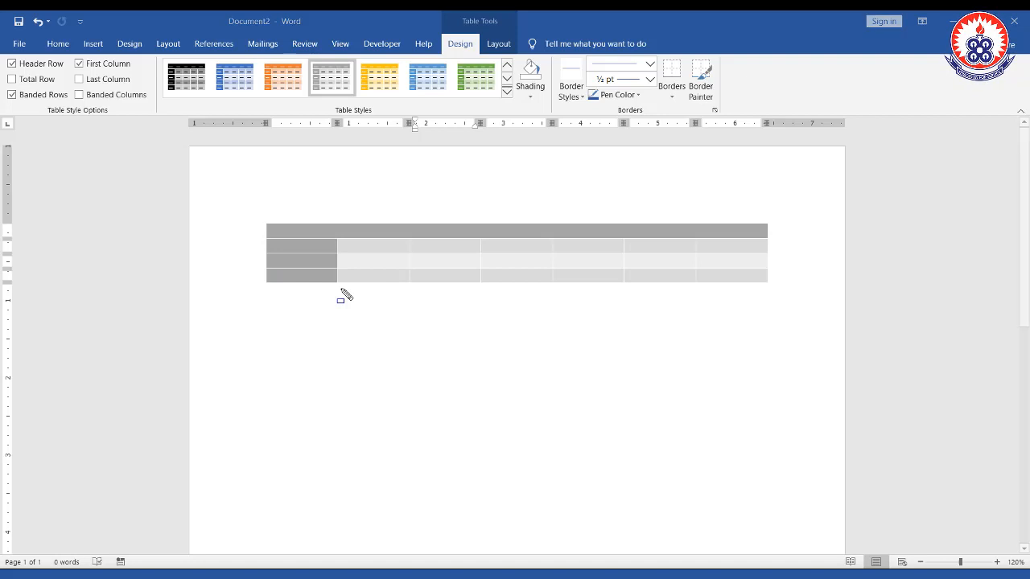
Open the Modify Style settings for the table style applied to the table
left_click(507, 94)
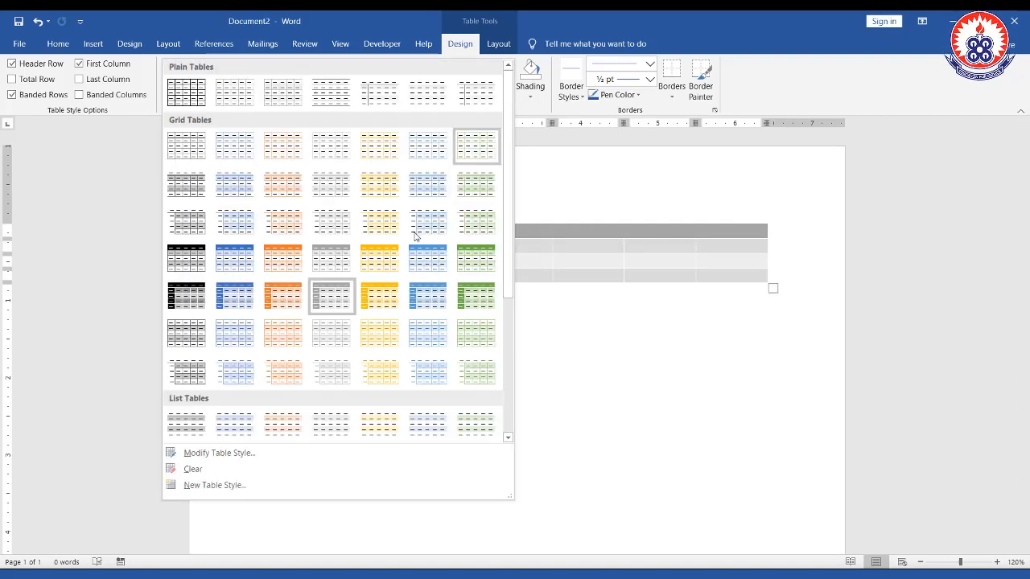
left_click(256, 453)
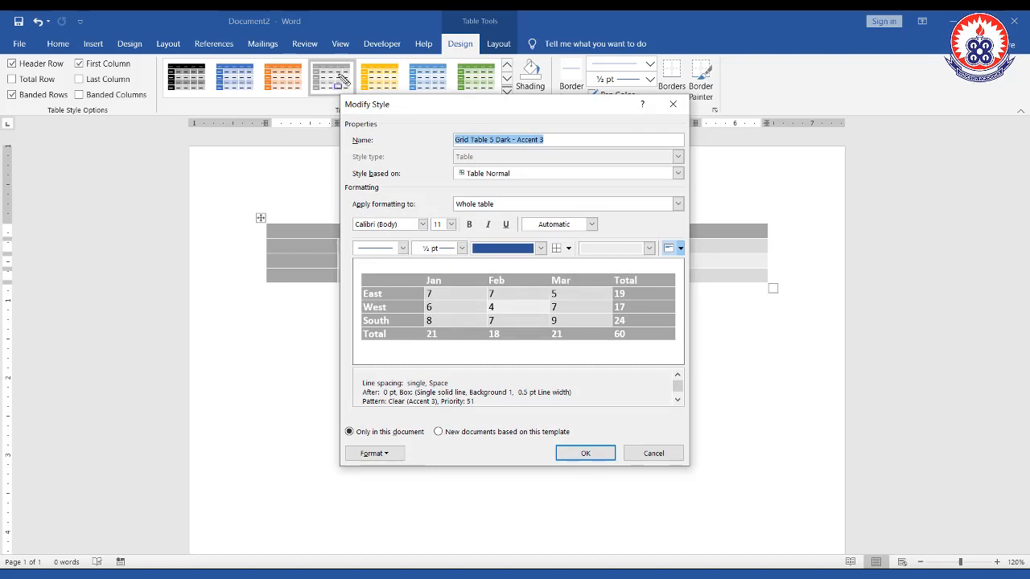
mouse_move(334, 89)
left_mouse_down()
mouse_move(691, 397)
mouse_move(694, 477)
left_mouse_up()
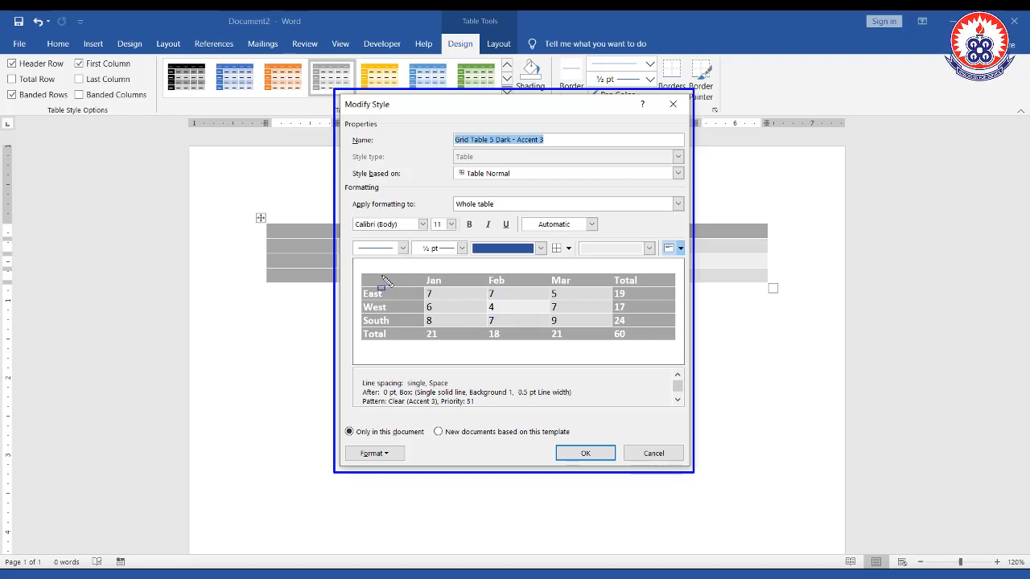
mouse_move(357, 273)
left_mouse_down()
mouse_move(605, 280)
mouse_move(678, 311)
mouse_move(677, 286)
left_mouse_up()
mouse_move(611, 275)
left_mouse_down()
mouse_move(614, 301)
mouse_move(665, 356)
mouse_move(676, 346)
left_mouse_up()
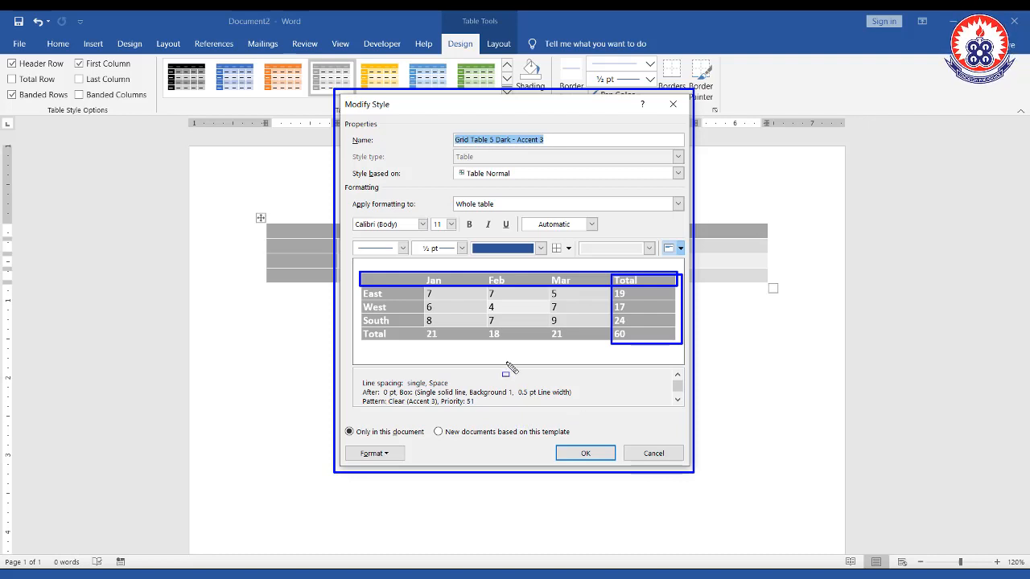
left_click(649, 202)
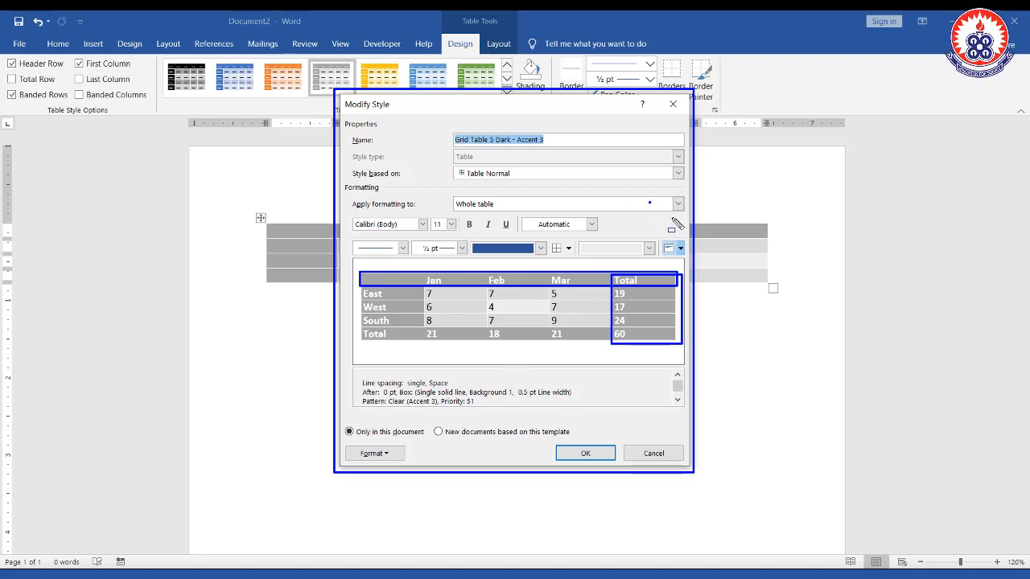
Close the Modify Style settings without changes and clear the style from the table
key("Escape")
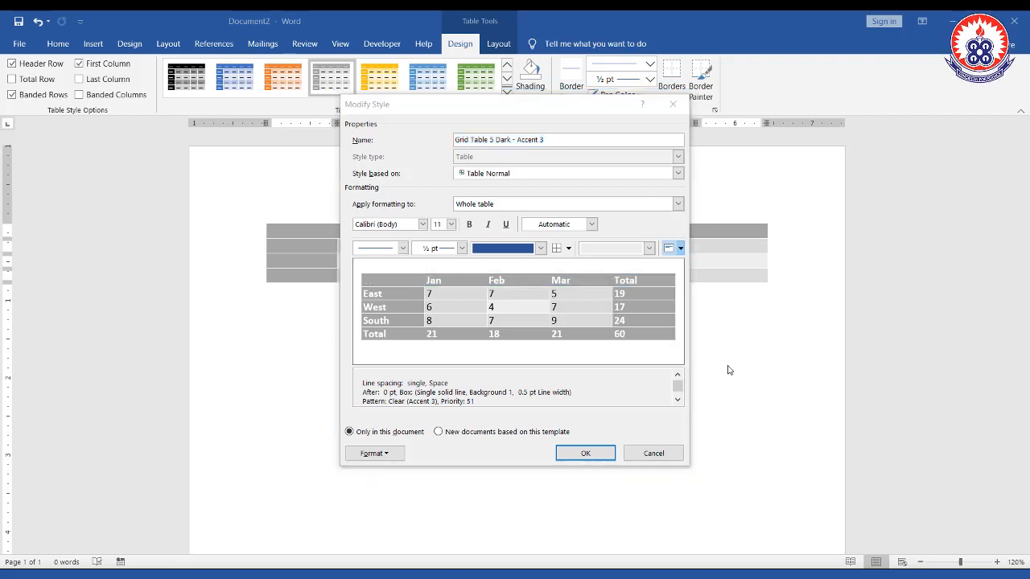
left_click(656, 455)
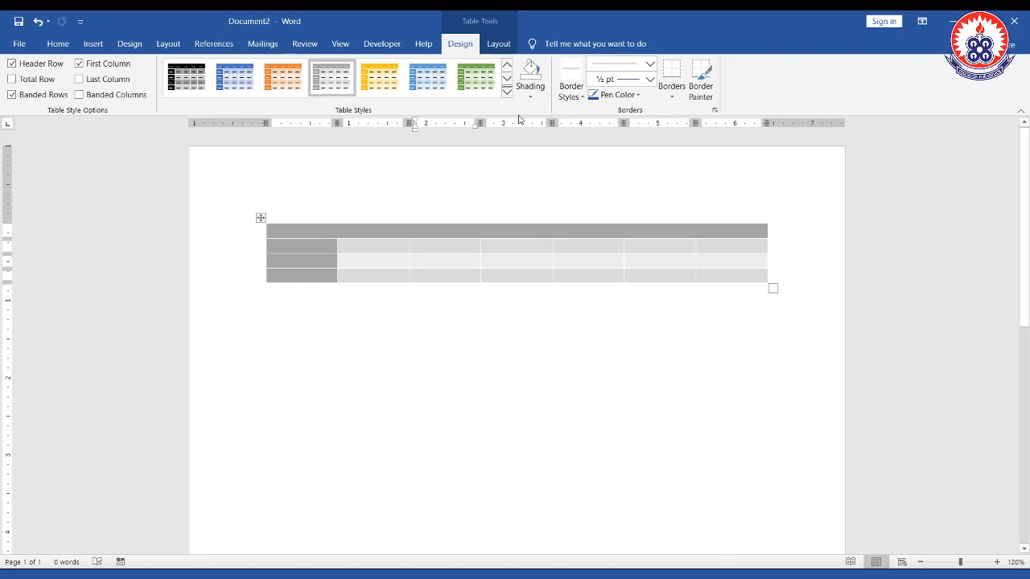
left_click(507, 93)
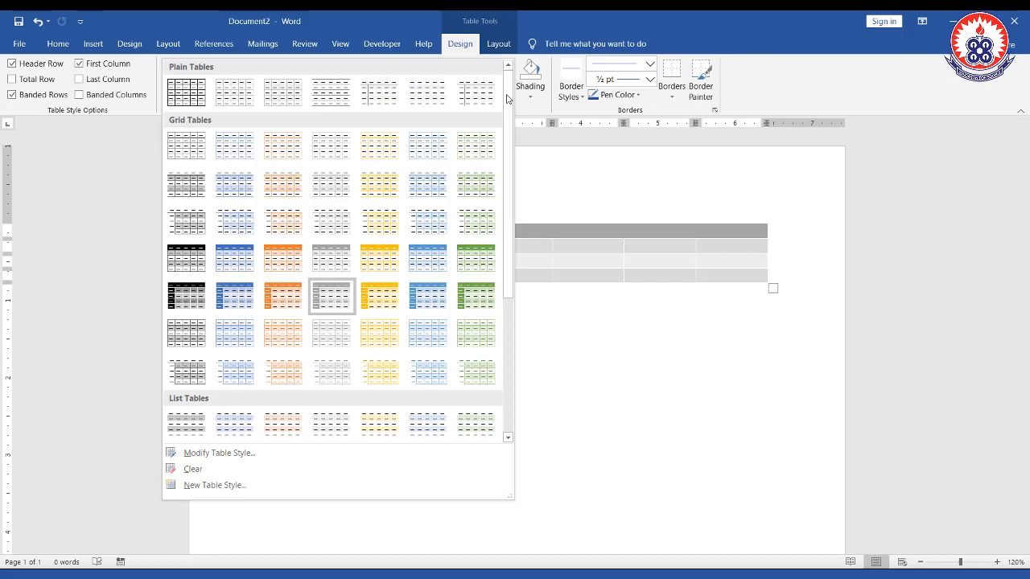
left_click(192, 470)
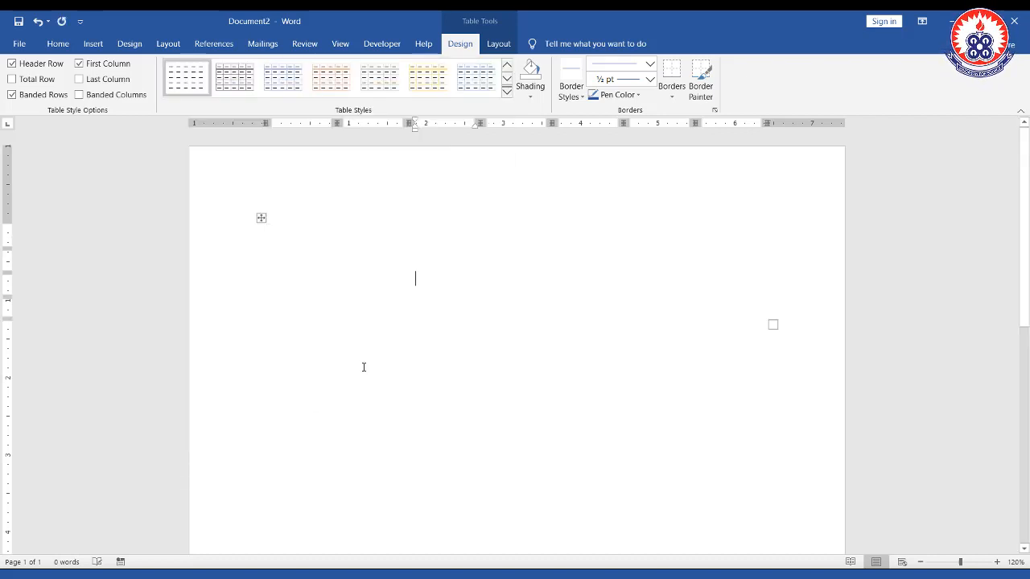
Select the entire table and apply the black-and-white Grid Table 1 Light style to it
left_click(260, 220)
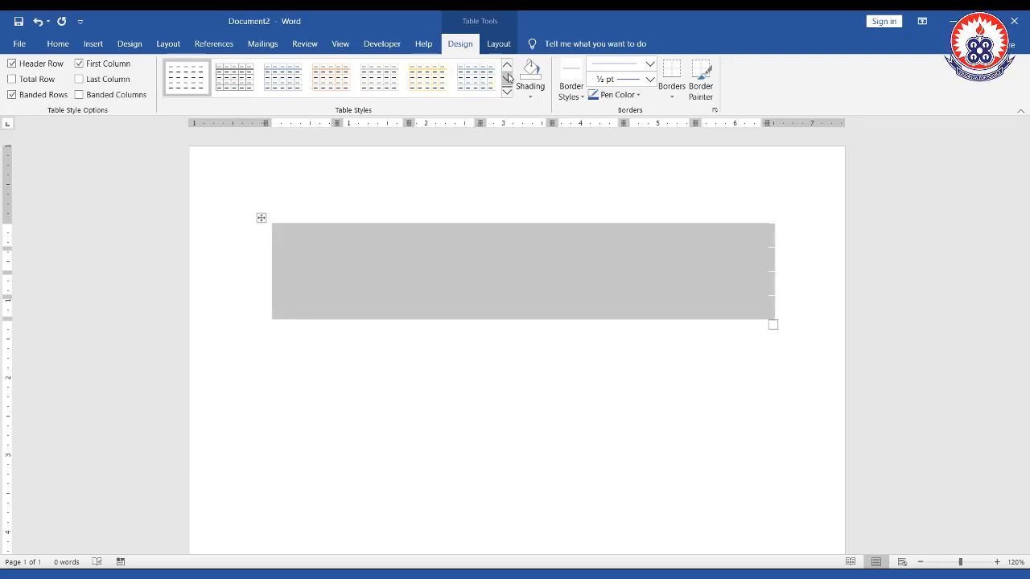
left_click(228, 85)
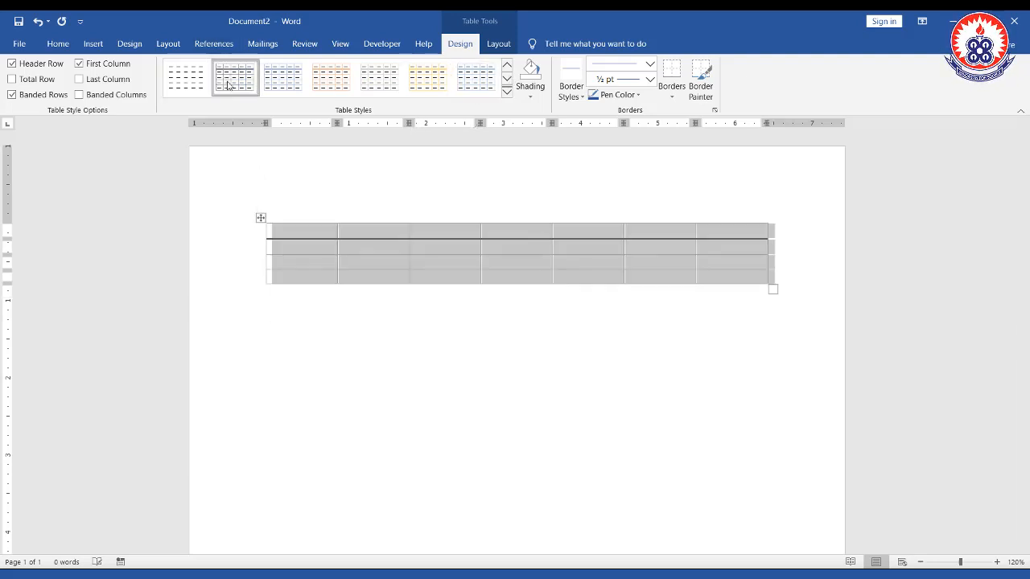
left_click(488, 291)
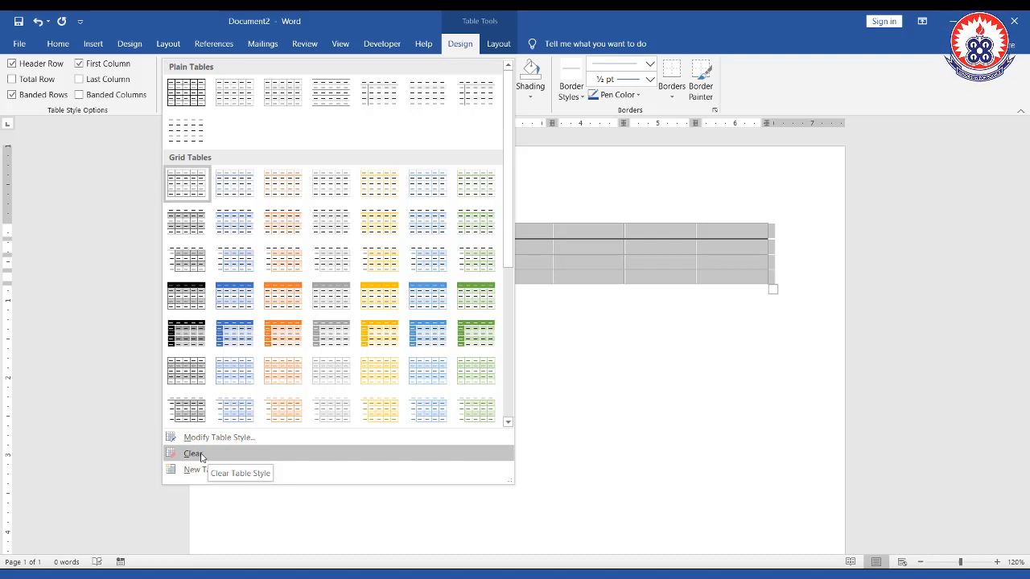
left_click(812, 94)
left_click(488, 249)
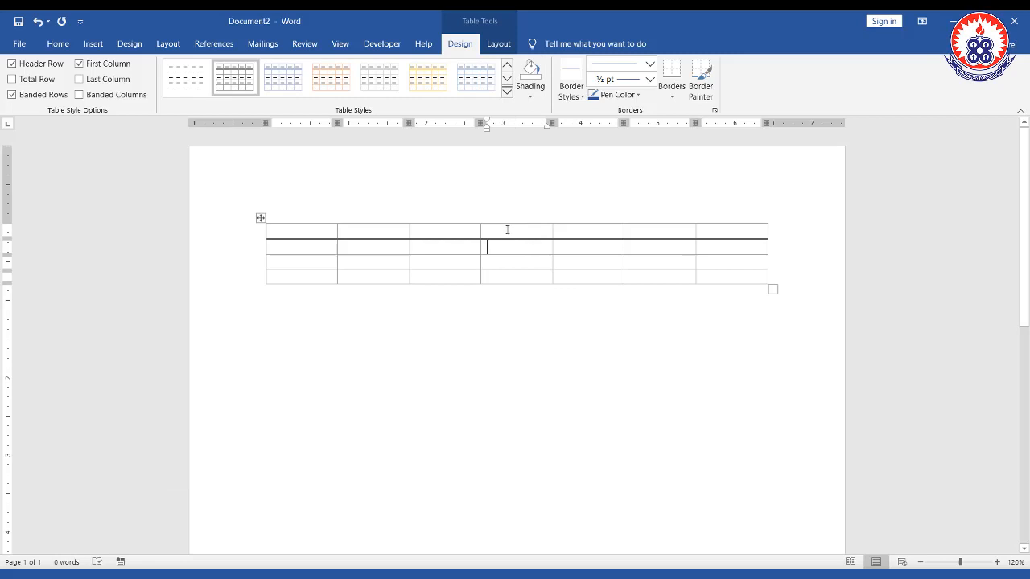
Select the table's third column and shade it light blue
left_click_drag(508, 231, 519, 282)
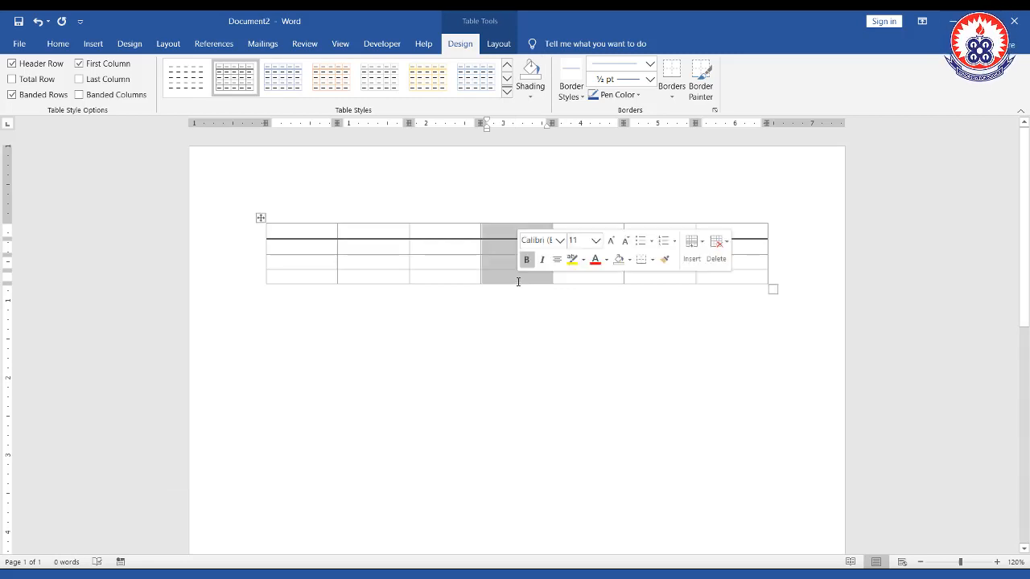
left_click_drag(443, 231, 447, 276)
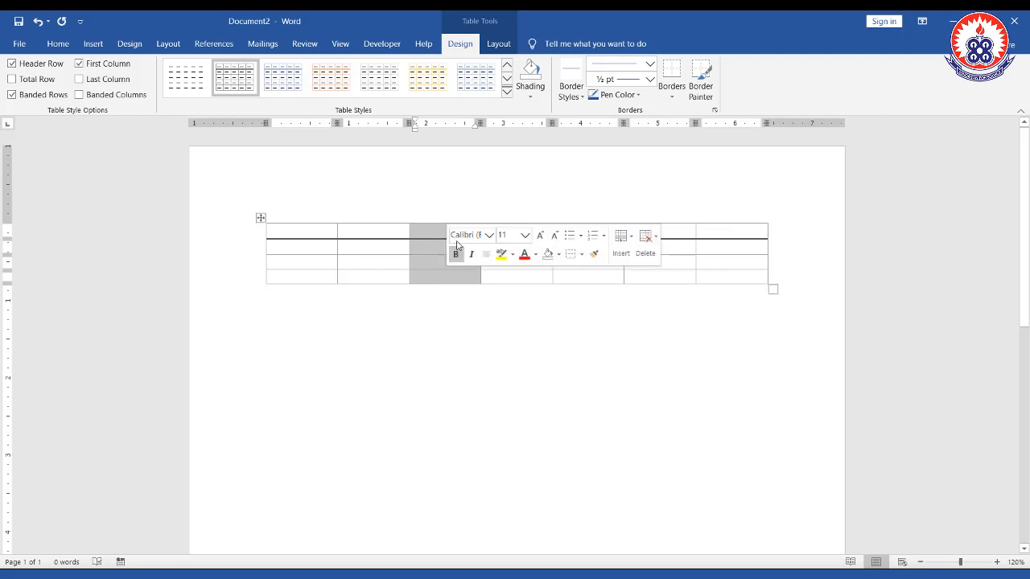
left_click(532, 97)
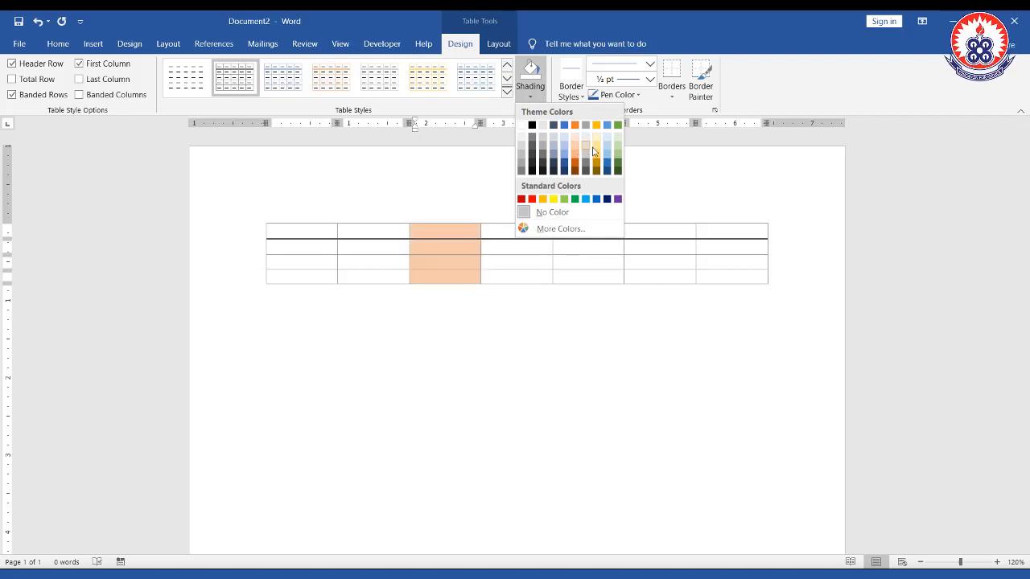
left_click(607, 147)
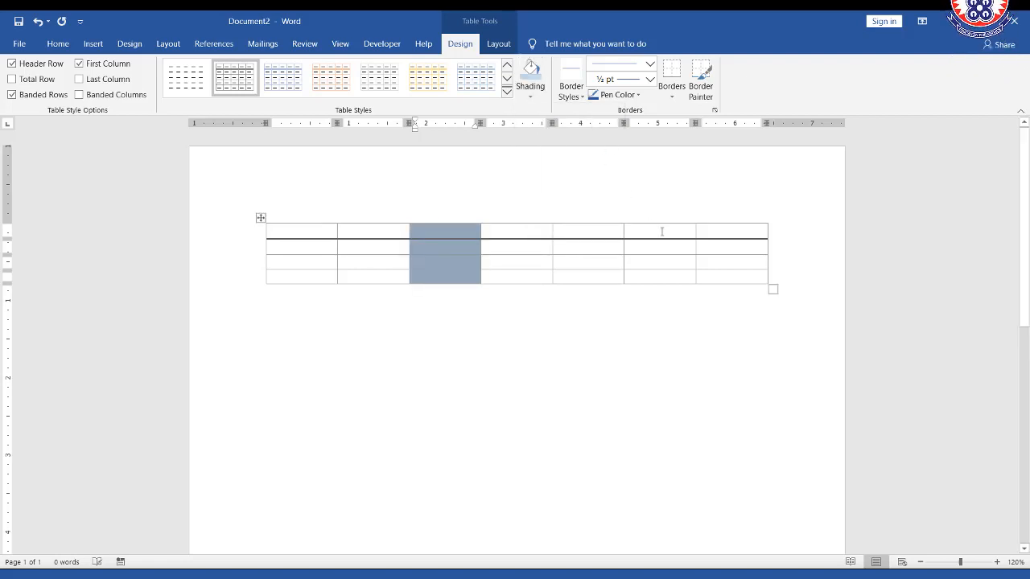
Select the table's first row and shade it with the standard light green color
left_click_drag(343, 230, 726, 230)
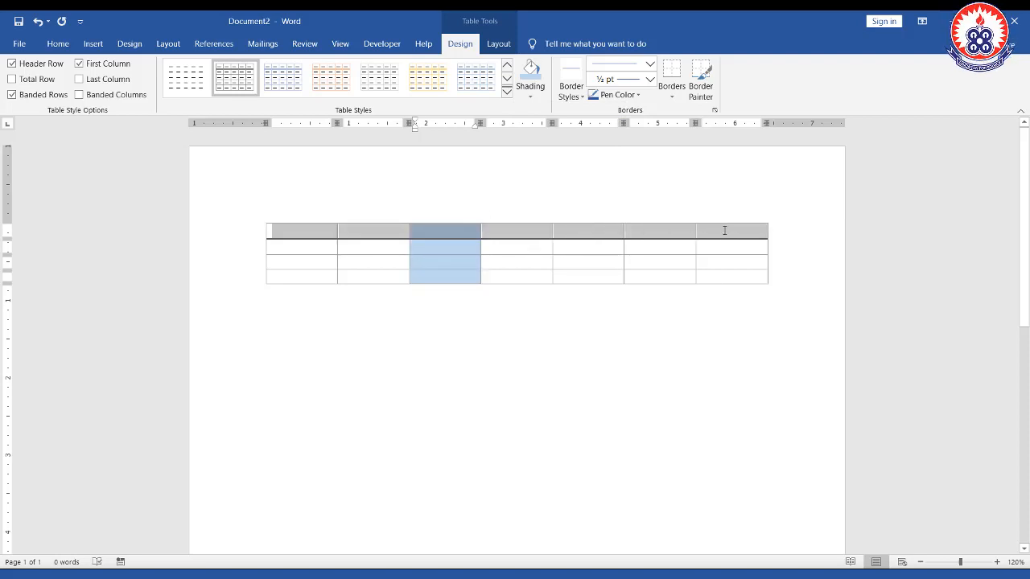
left_click(537, 100)
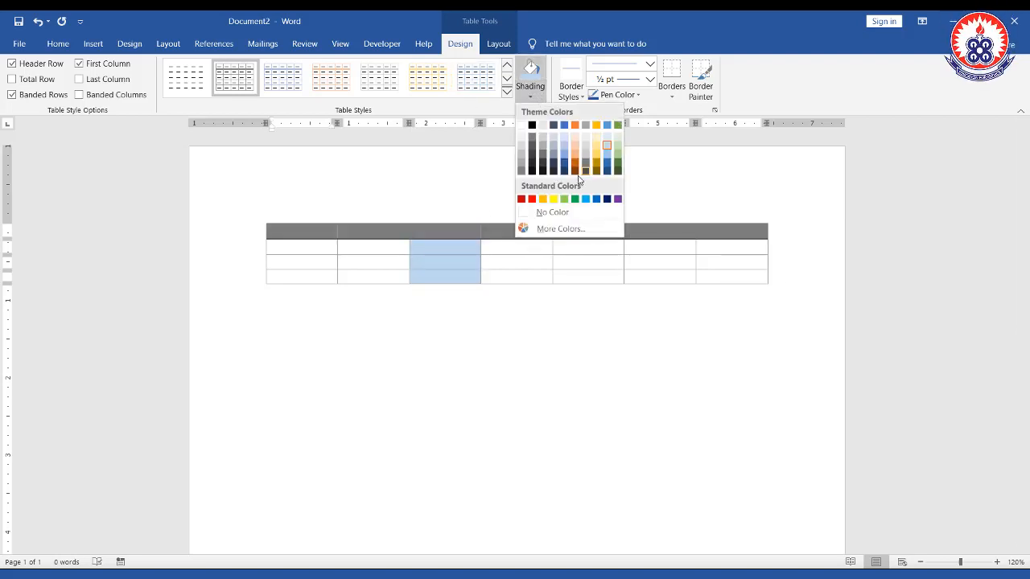
left_click(564, 199)
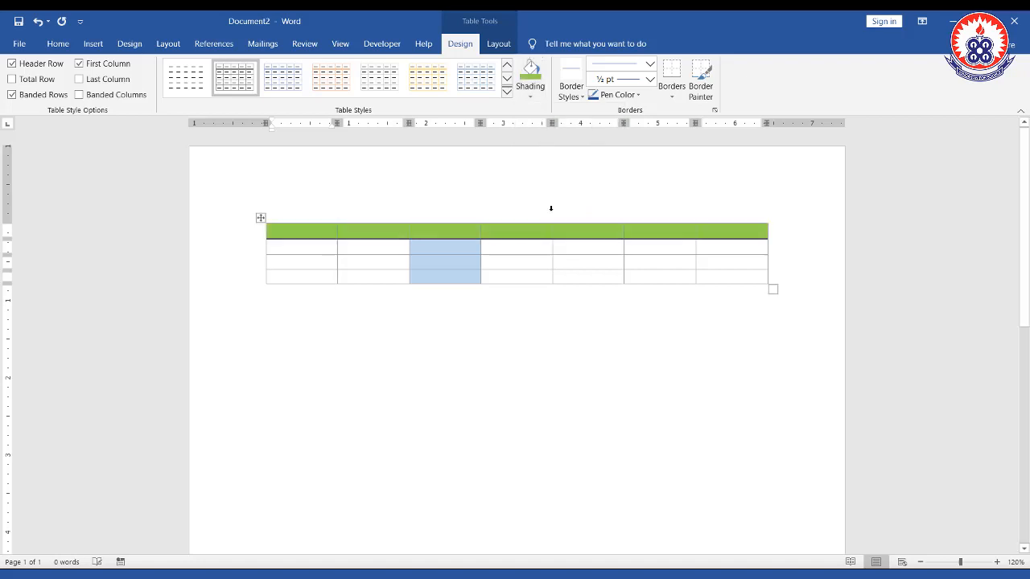
left_click(527, 269)
left_click(582, 99)
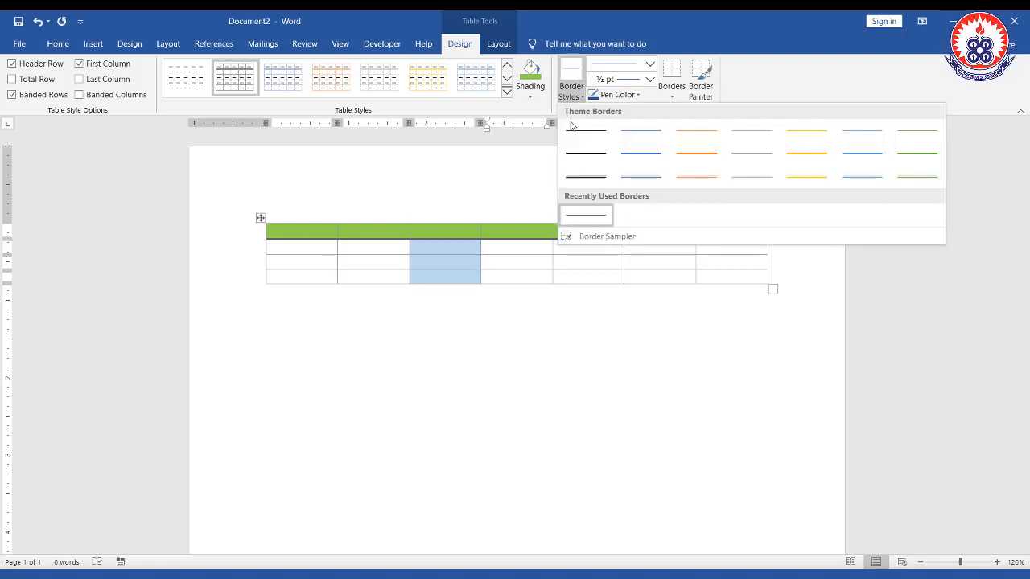
left_click(512, 252)
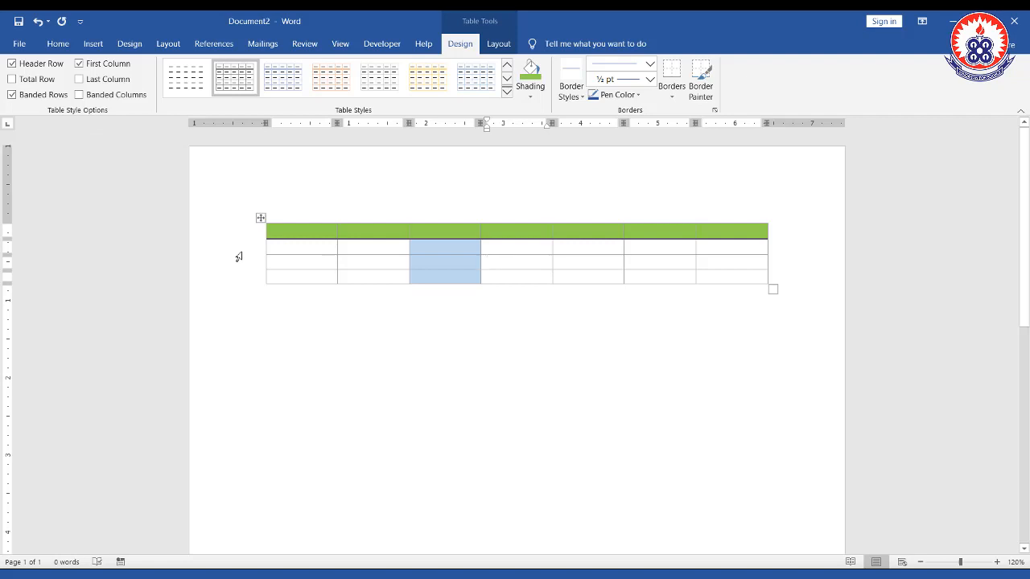
mouse_move(267, 256)
left_mouse_down()
mouse_move(794, 271)
mouse_move(771, 256)
left_mouse_up()
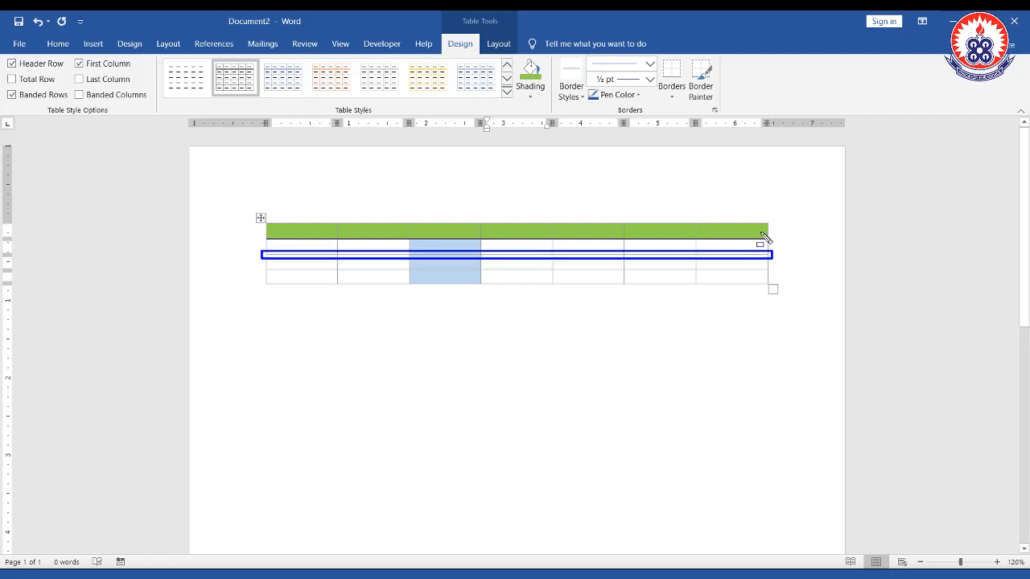
mouse_move(766, 217)
left_mouse_down()
mouse_move(775, 310)
mouse_move(772, 299)
left_mouse_up()
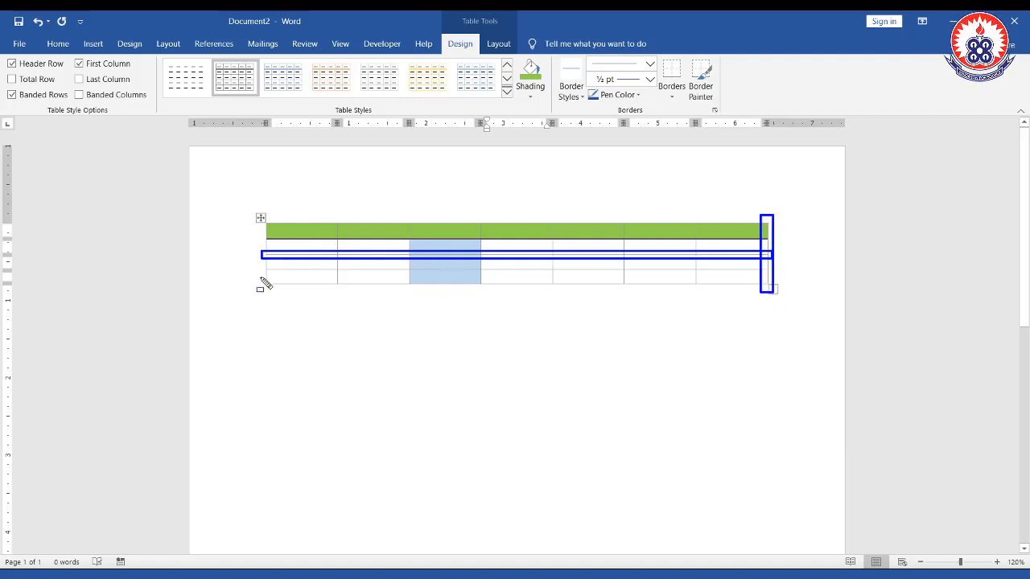
left_click_drag(263, 279, 499, 280)
left_click_drag(740, 310, 789, 297)
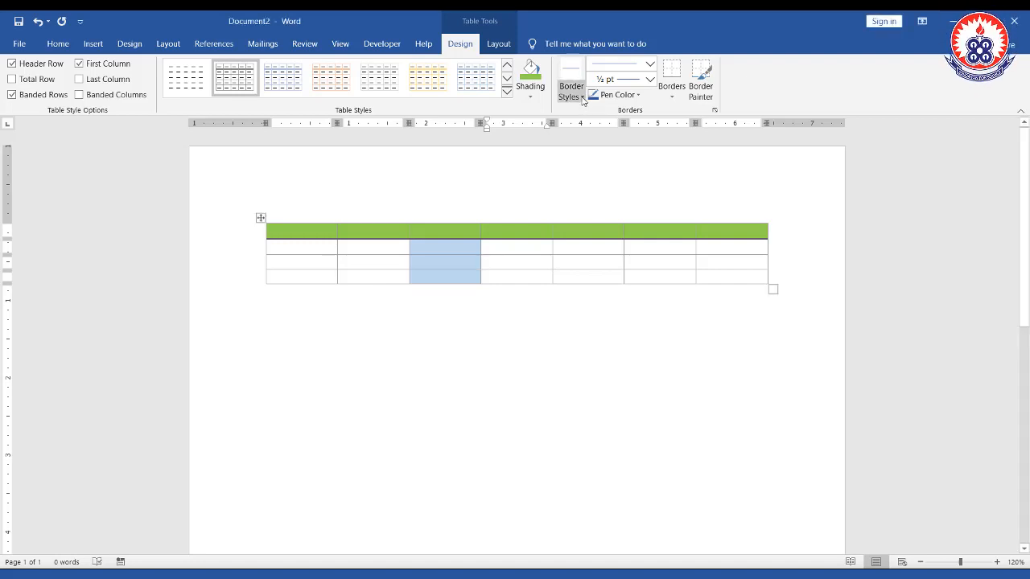
Choose the orange 1 1/2 pt single solid border style and apply it as the outside border of the whole table
left_click(583, 97)
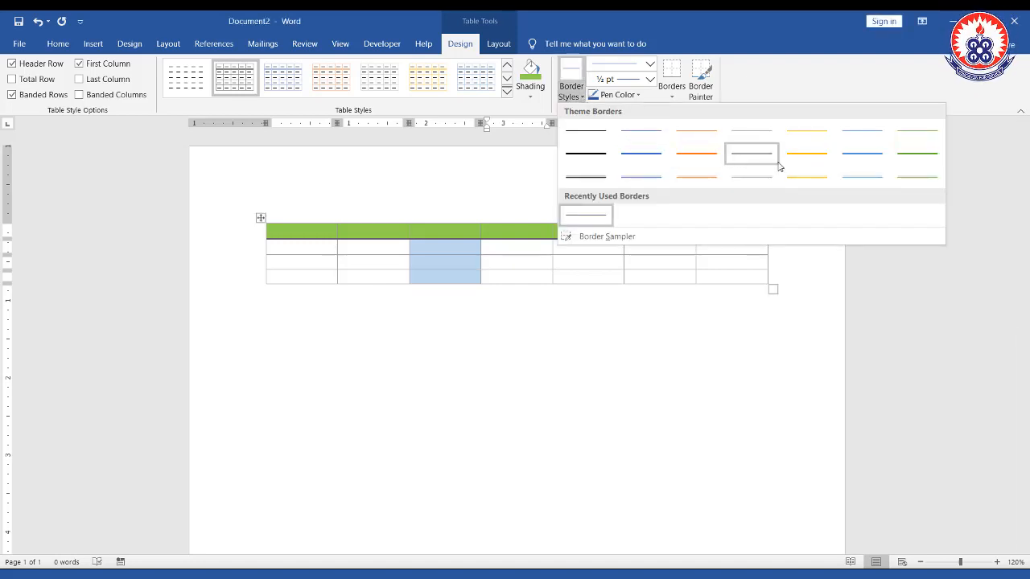
left_click(853, 176)
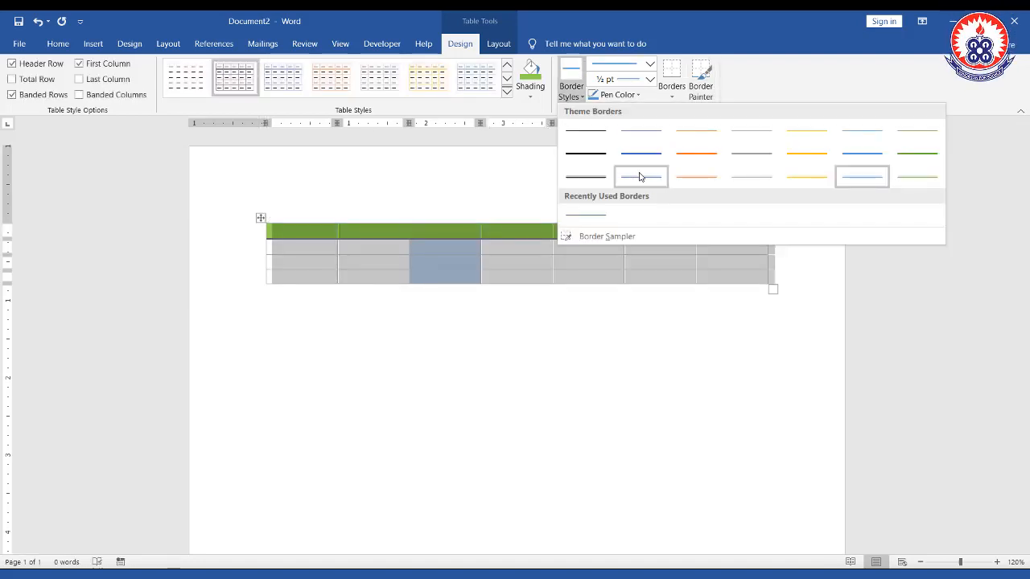
left_click(711, 156)
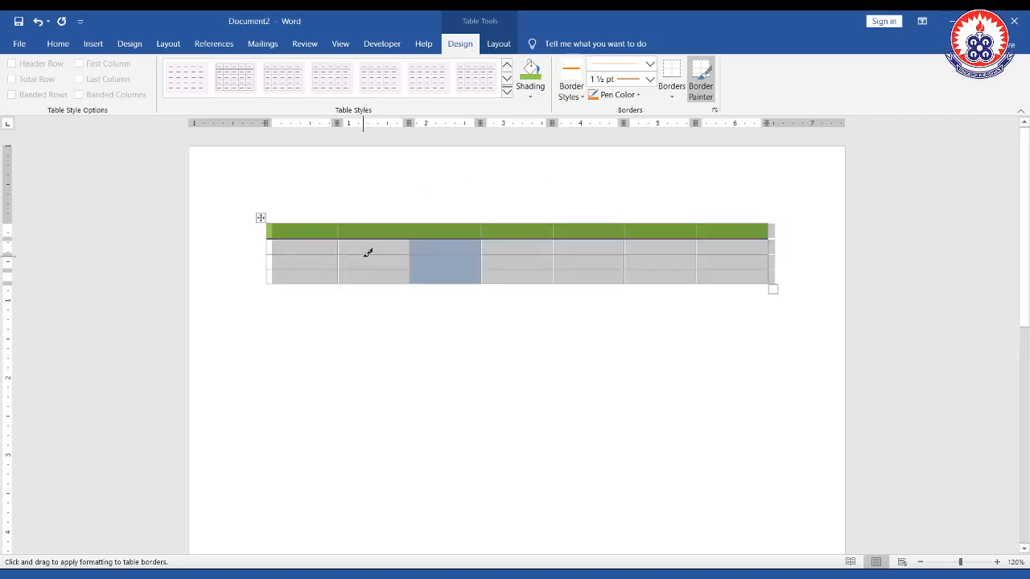
mouse_move(268, 225)
left_mouse_down()
mouse_move(593, 228)
mouse_move(749, 209)
mouse_move(772, 218)
mouse_move(774, 279)
mouse_move(582, 301)
mouse_move(262, 278)
mouse_move(276, 281)
mouse_move(272, 229)
left_mouse_up()
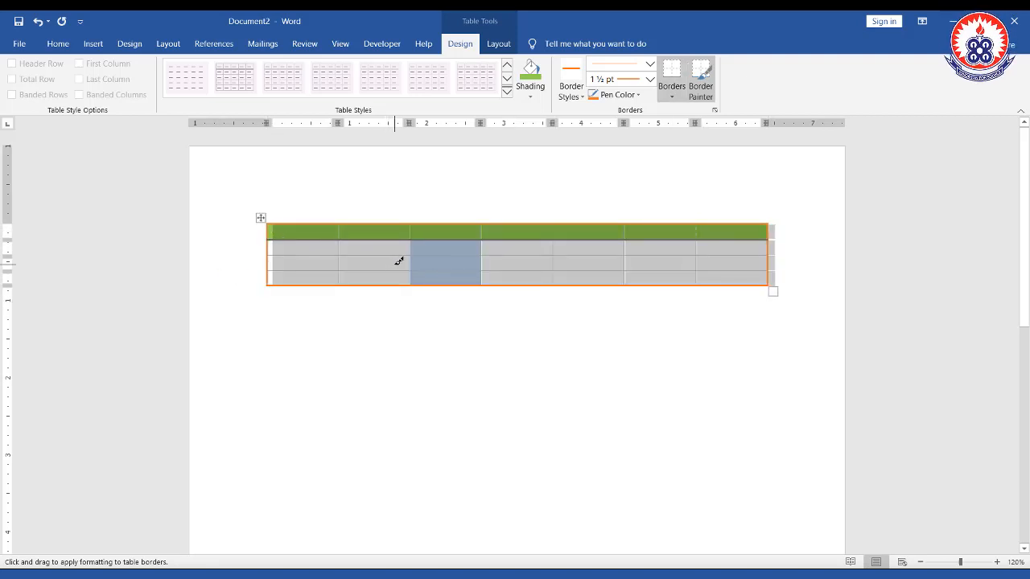
key("Escape")
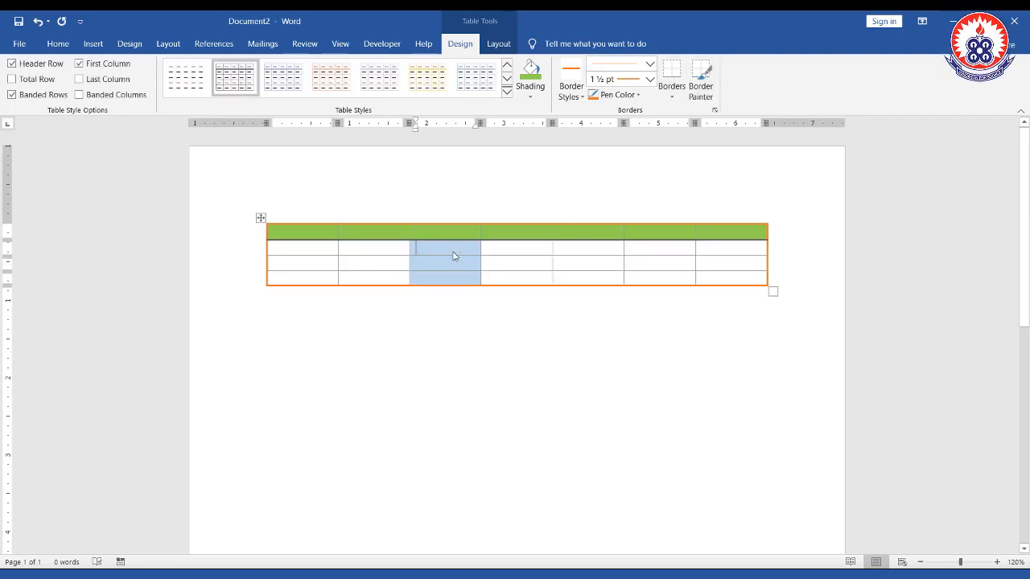
left_click(260, 217)
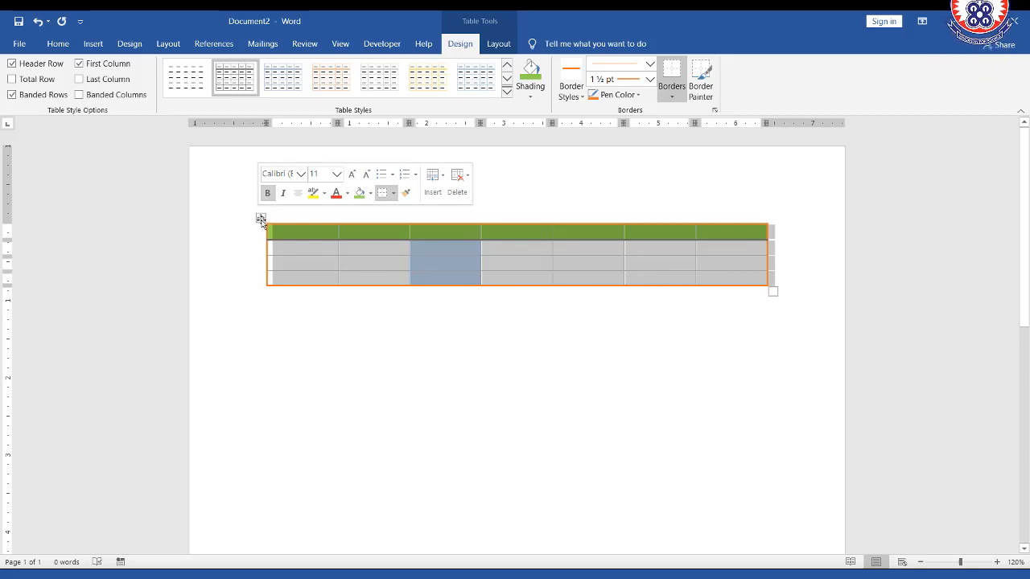
left_click(360, 265)
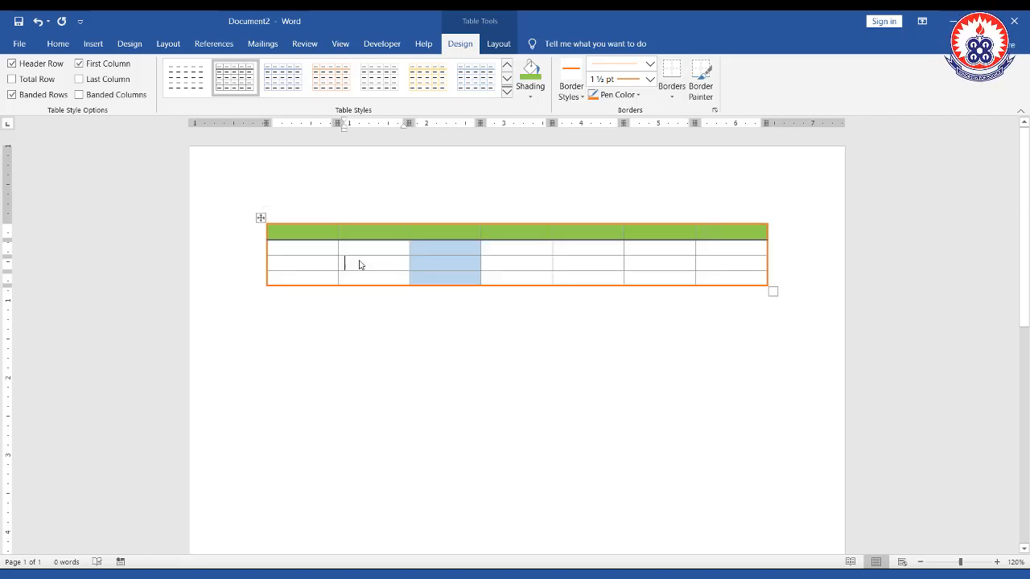
Undo the orange outside border on the table and deselect the table
key("ctrl+z")
key("ctrl+z")
key("ctrl+z")
key("ctrl+z")
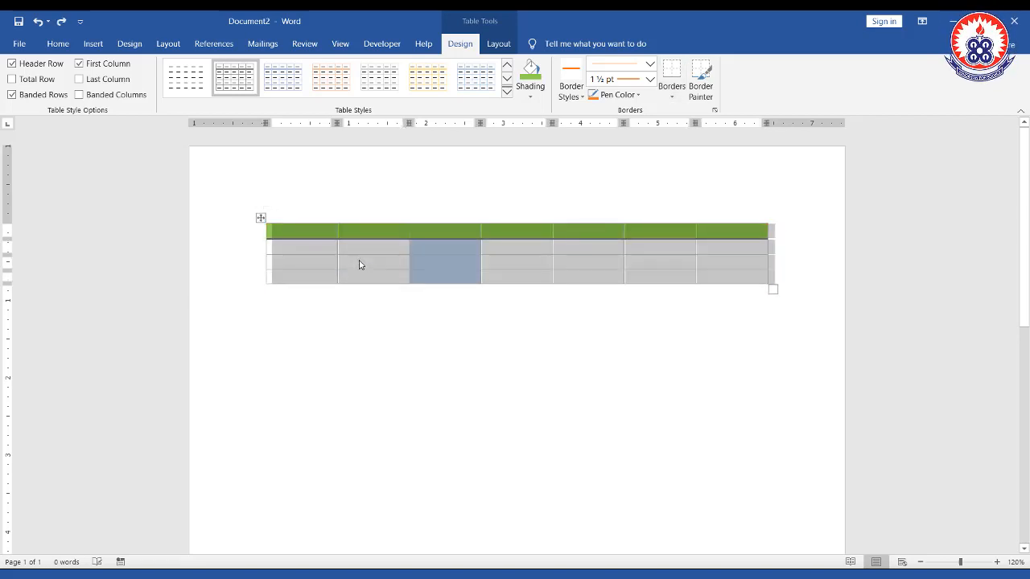
left_click(359, 260)
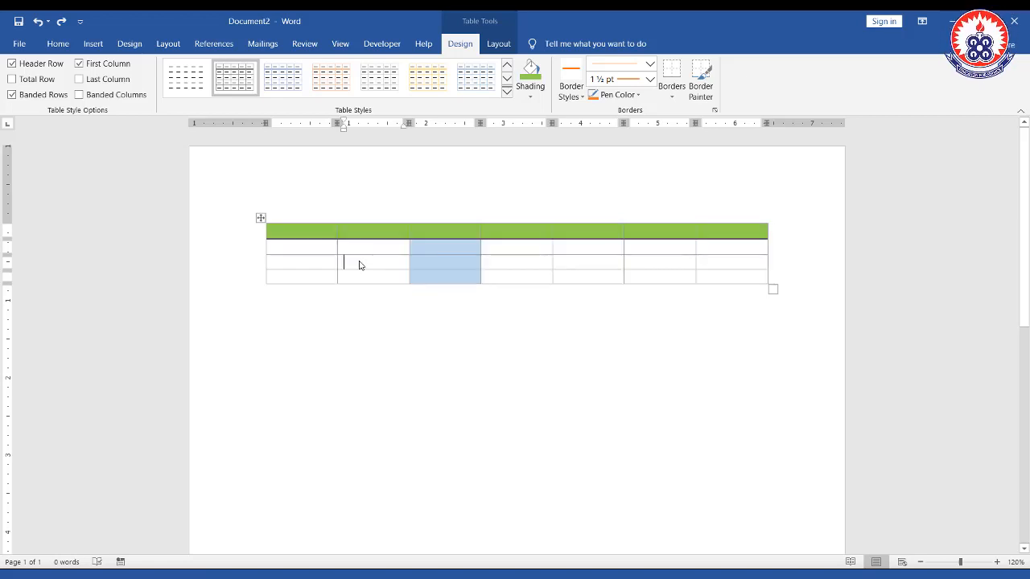
Choose the blue single solid line, 1 1/2 pt, Accent 5 border style and paint it along the table's outer edges
left_click(580, 97)
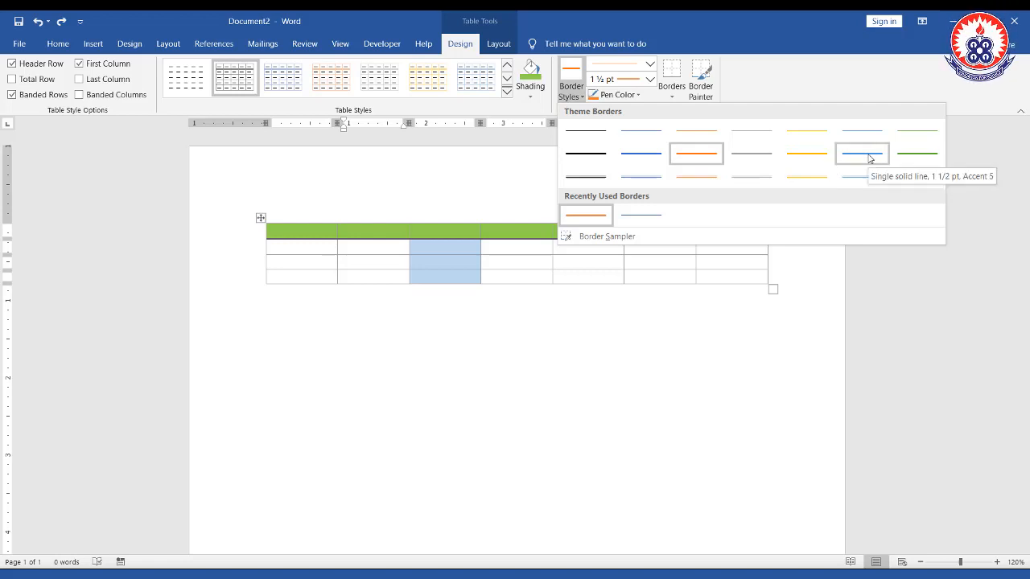
key("Escape")
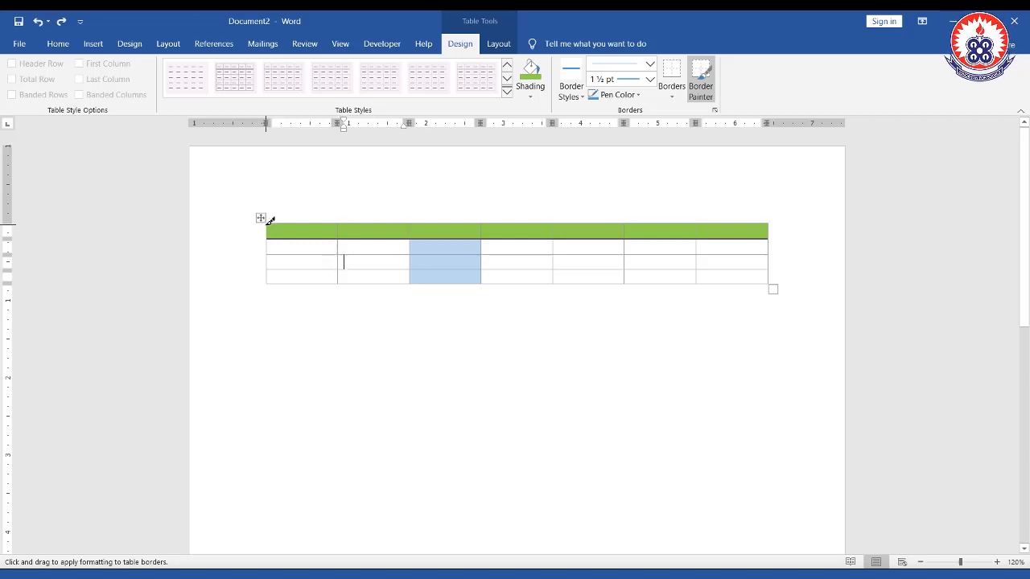
mouse_move(271, 220)
left_mouse_down()
mouse_move(708, 230)
mouse_move(763, 221)
mouse_move(775, 278)
mouse_move(575, 269)
mouse_move(271, 278)
mouse_move(270, 219)
left_mouse_up()
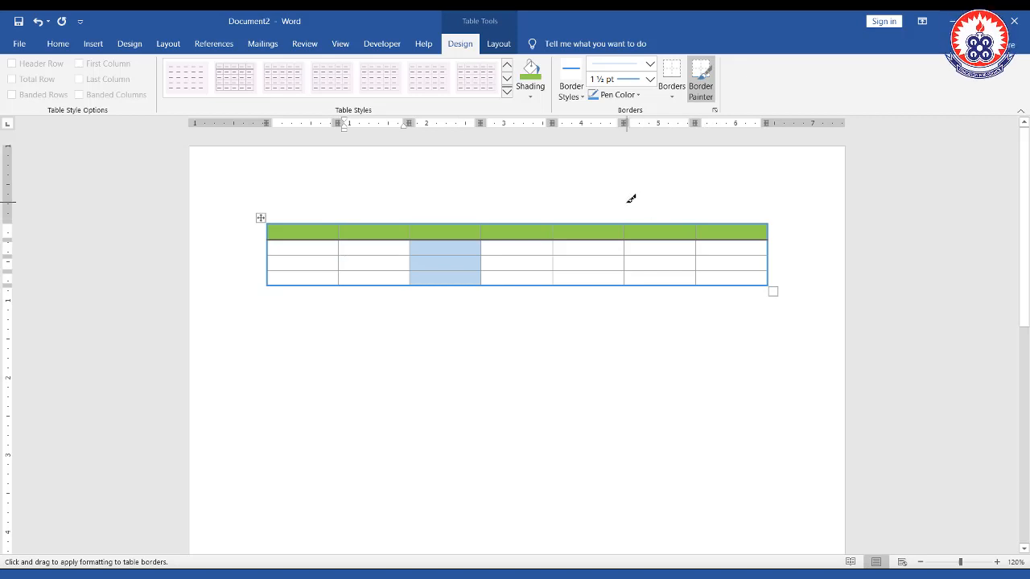
left_click(644, 287)
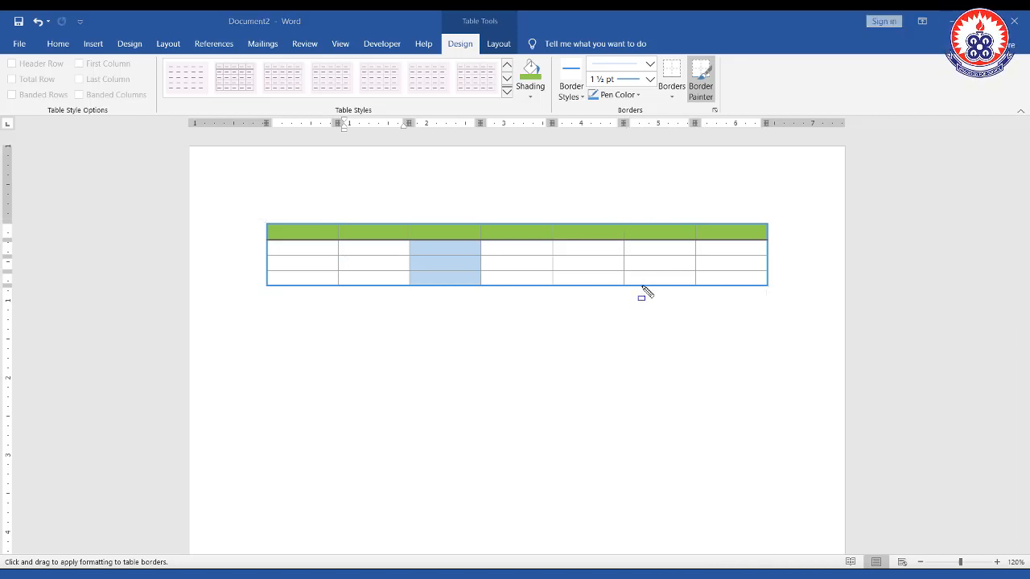
Undo the blue borders painted on the table's outer edges and turn off the Border Painter
key("ctrl+z")
key("ctrl+z")
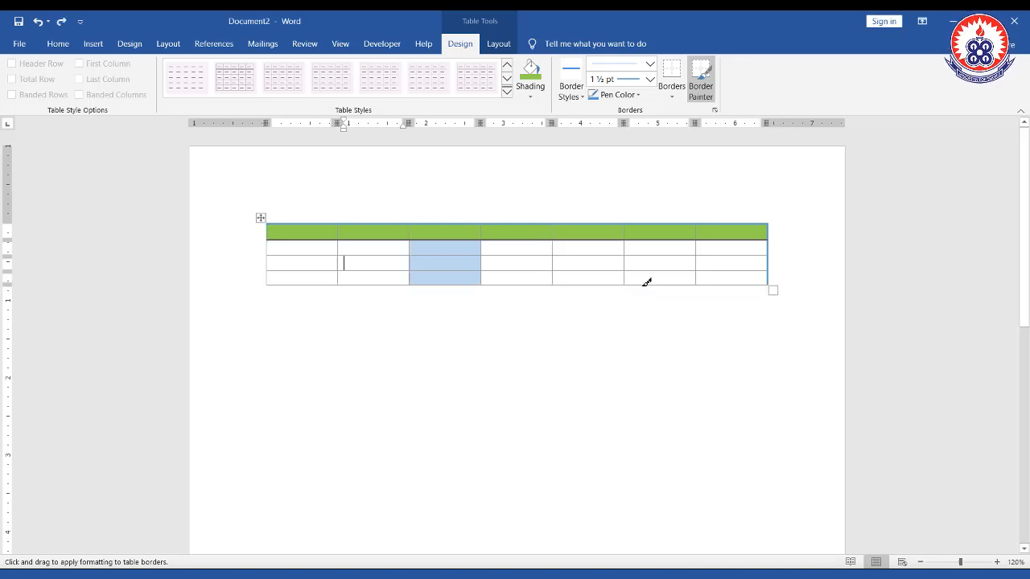
key("ctrl+z")
key("Escape")
type("z")
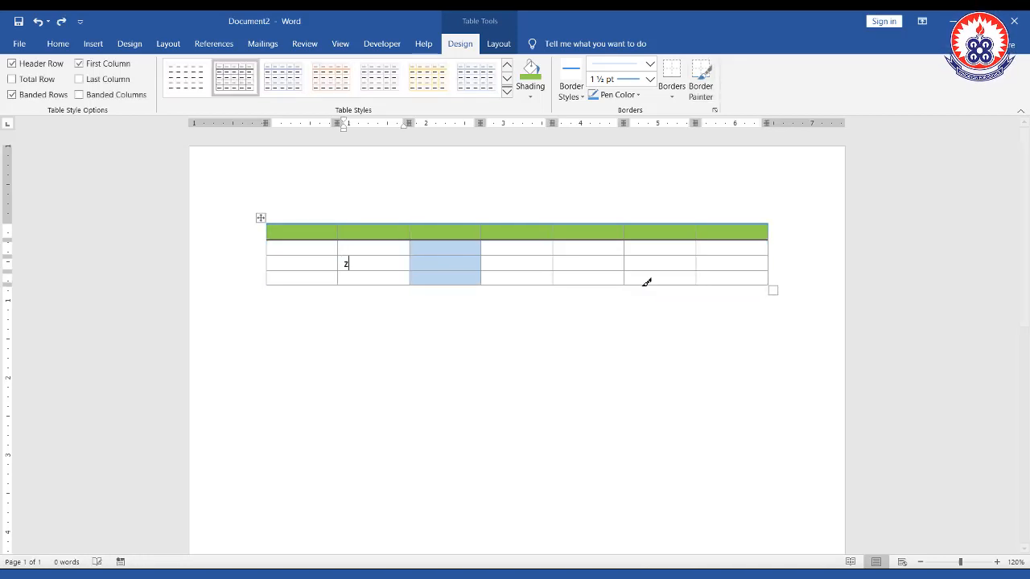
type("zz")
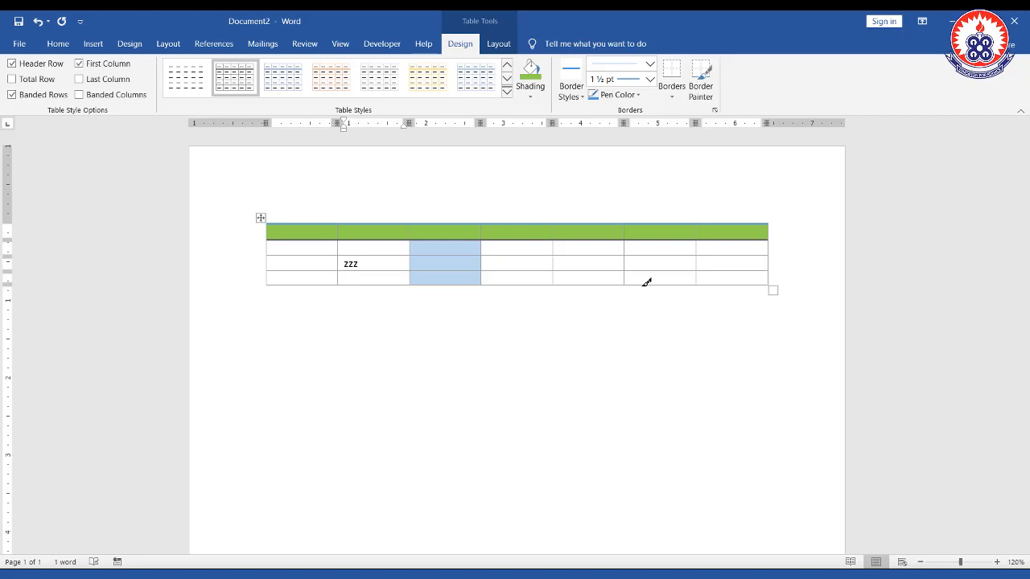
key("ctrl+z")
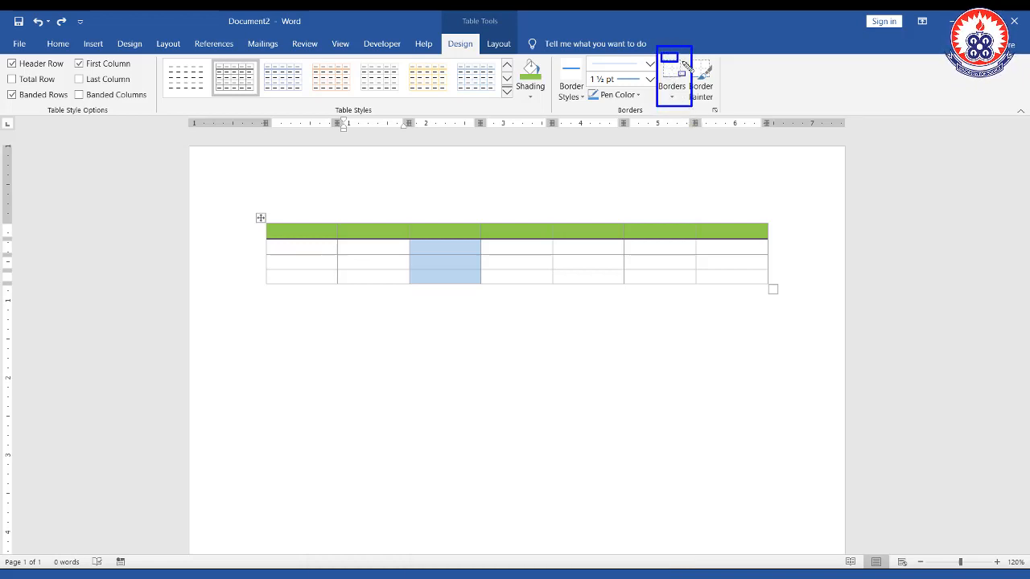
left_click_drag(676, 54, 687, 82)
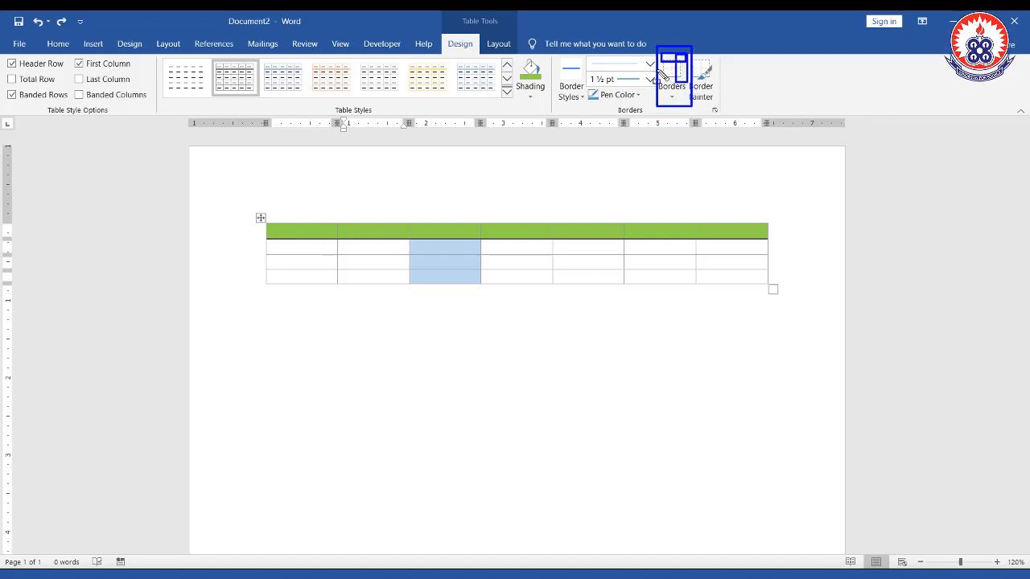
key("Escape")
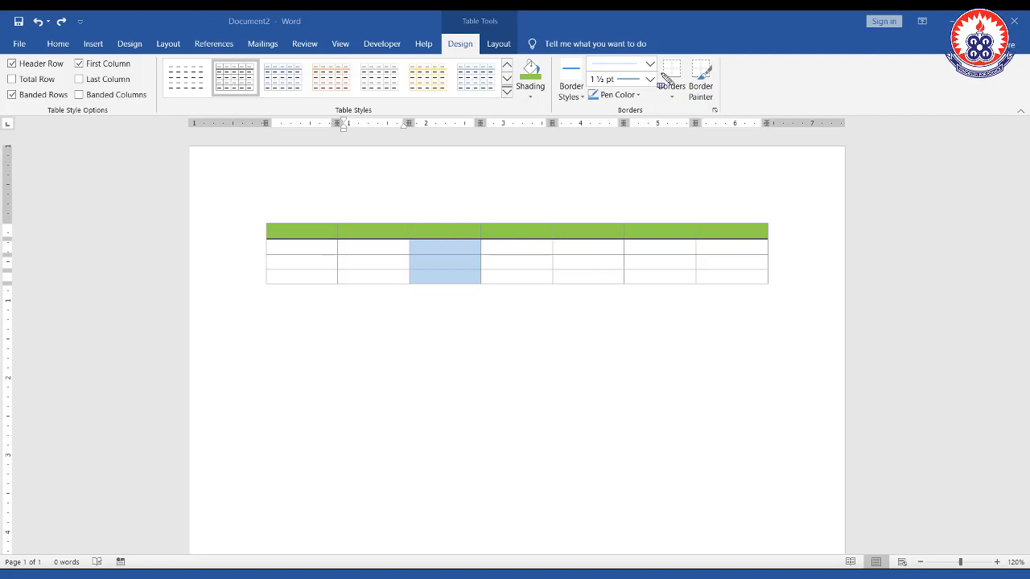
left_click_drag(659, 73, 687, 81)
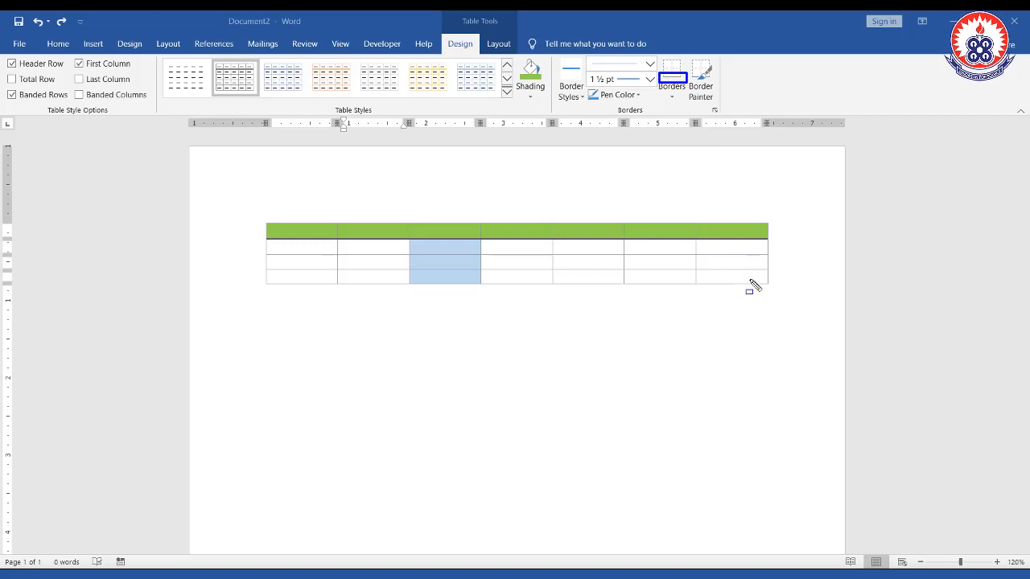
mouse_move(762, 218)
left_mouse_down()
mouse_move(782, 306)
mouse_move(561, 267)
mouse_move(250, 290)
left_mouse_up()
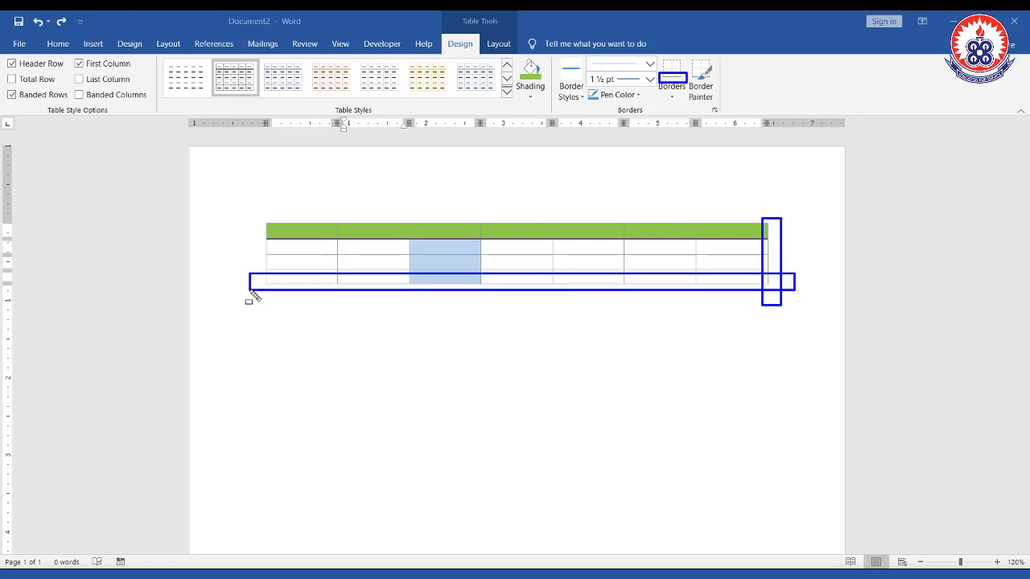
key("Escape")
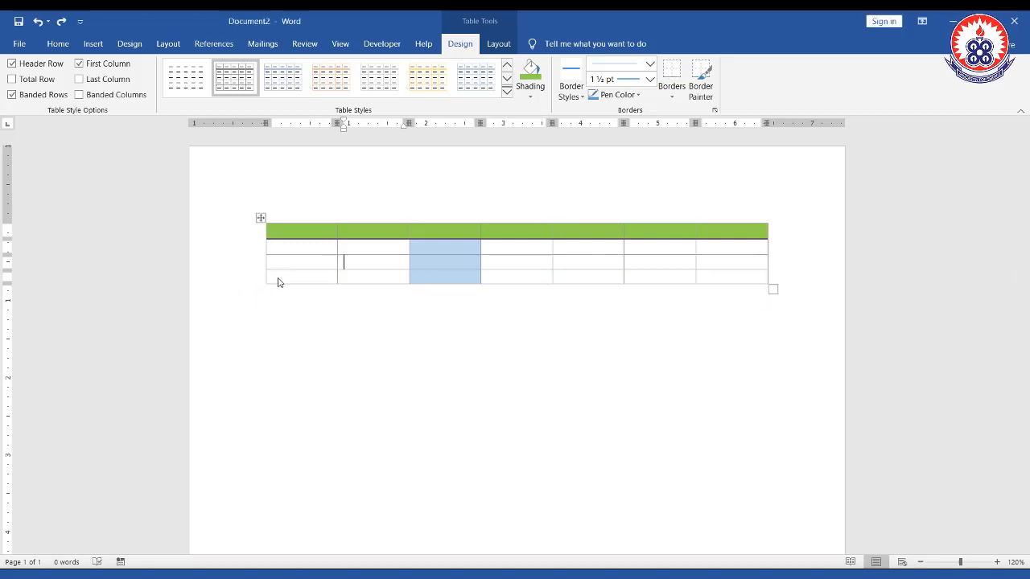
Select the table's last row and apply the blue 1 1/2 pt line as its Bottom Border
left_click_drag(443, 292, 734, 277)
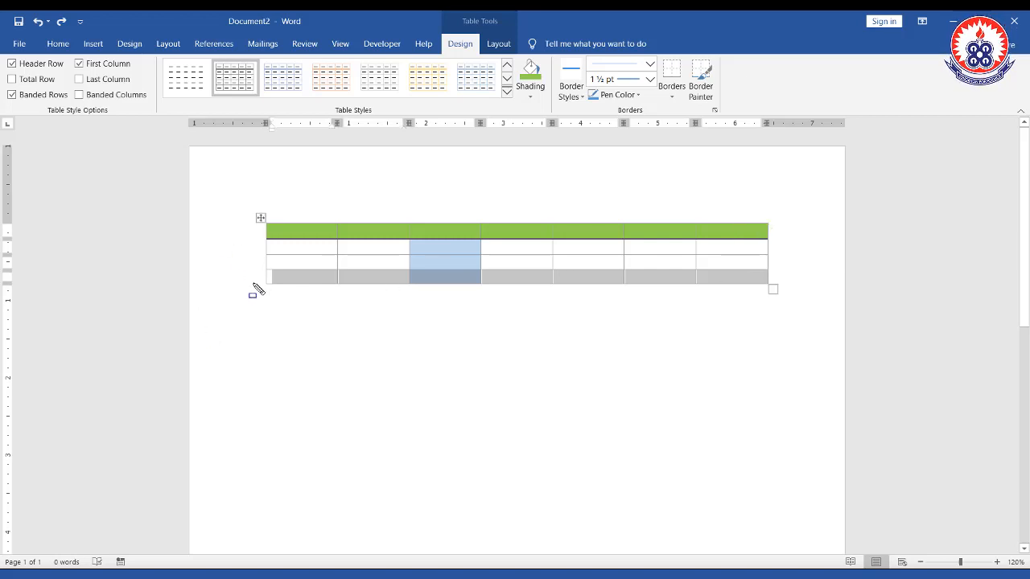
mouse_move(265, 272)
left_mouse_down()
mouse_move(322, 282)
mouse_move(586, 280)
mouse_move(743, 266)
mouse_move(776, 277)
left_mouse_up()
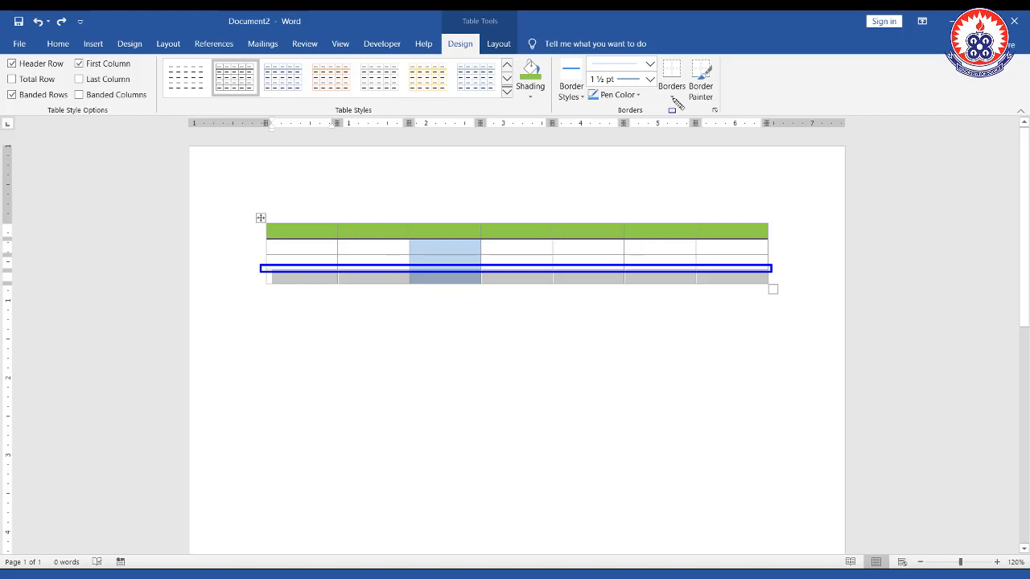
key("Escape")
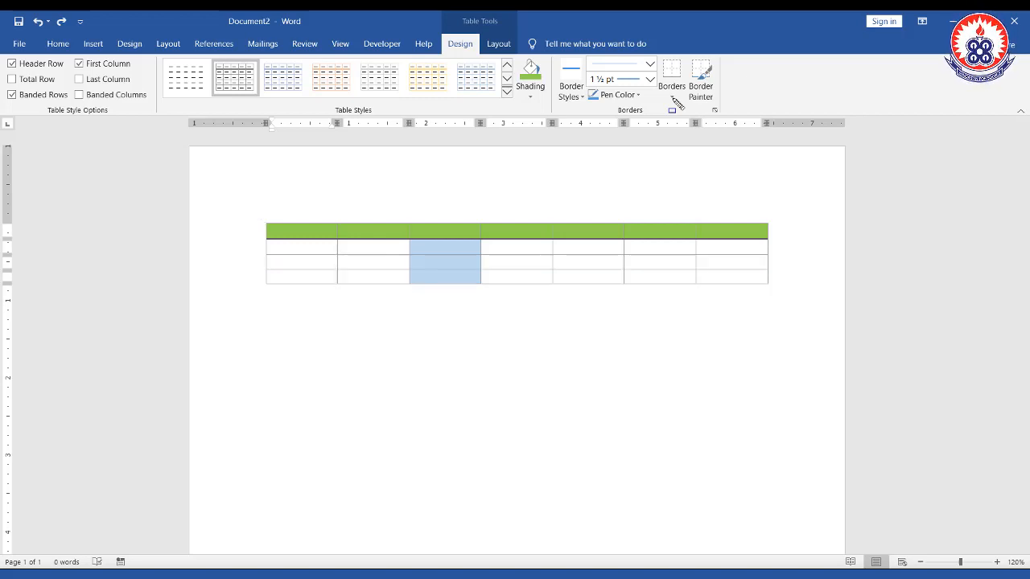
left_click(674, 98)
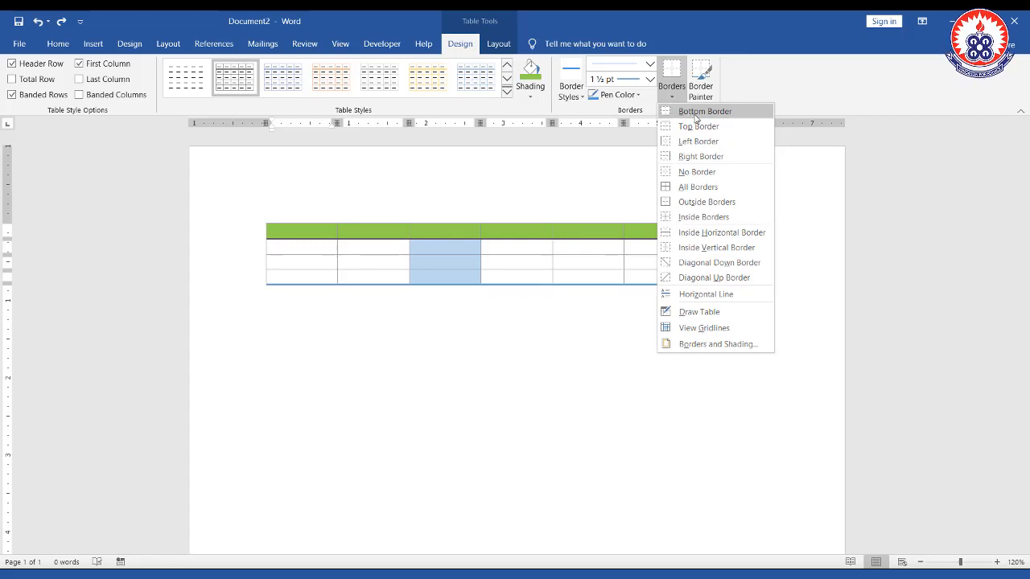
left_click(696, 113)
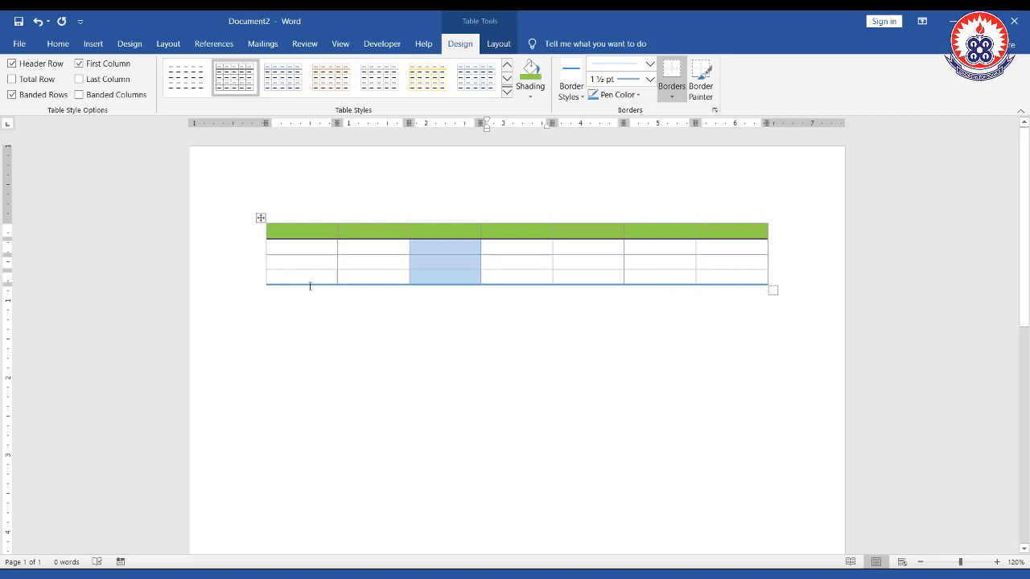
Select the table's last row again, apply a blue Left Border to it and clear the selection
left_click_drag(284, 270, 739, 280)
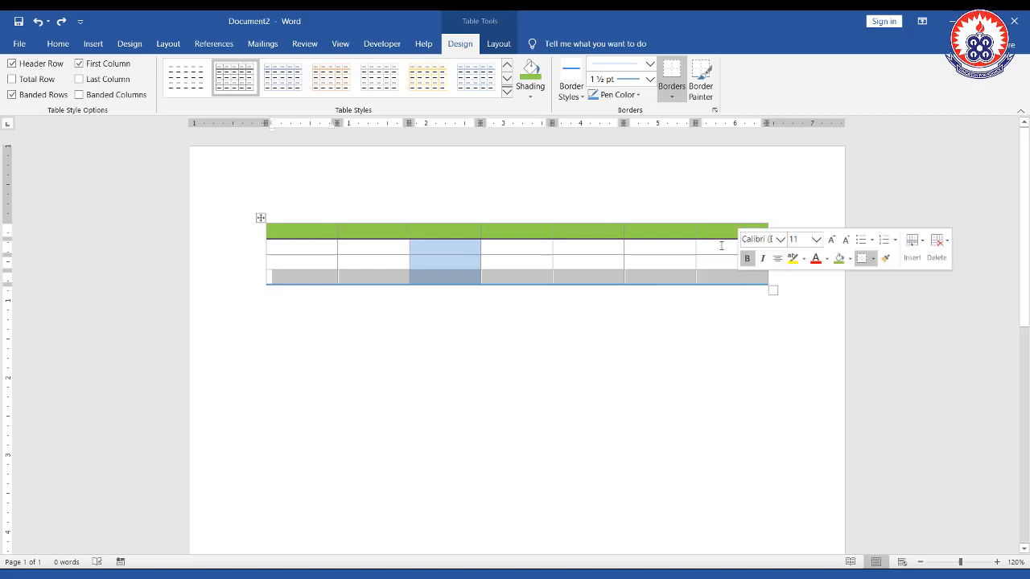
left_click(675, 98)
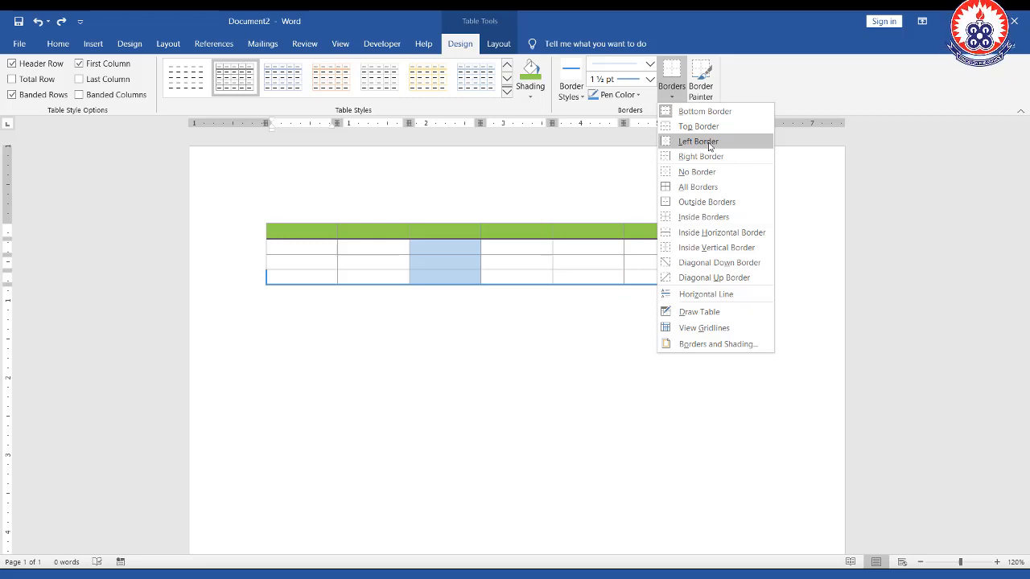
left_click(710, 144)
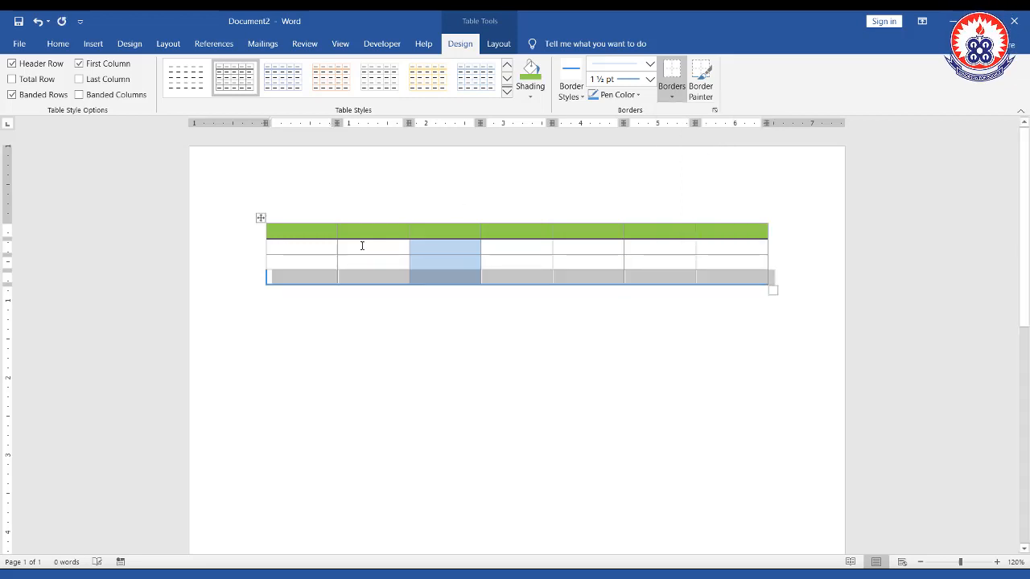
left_click(299, 284)
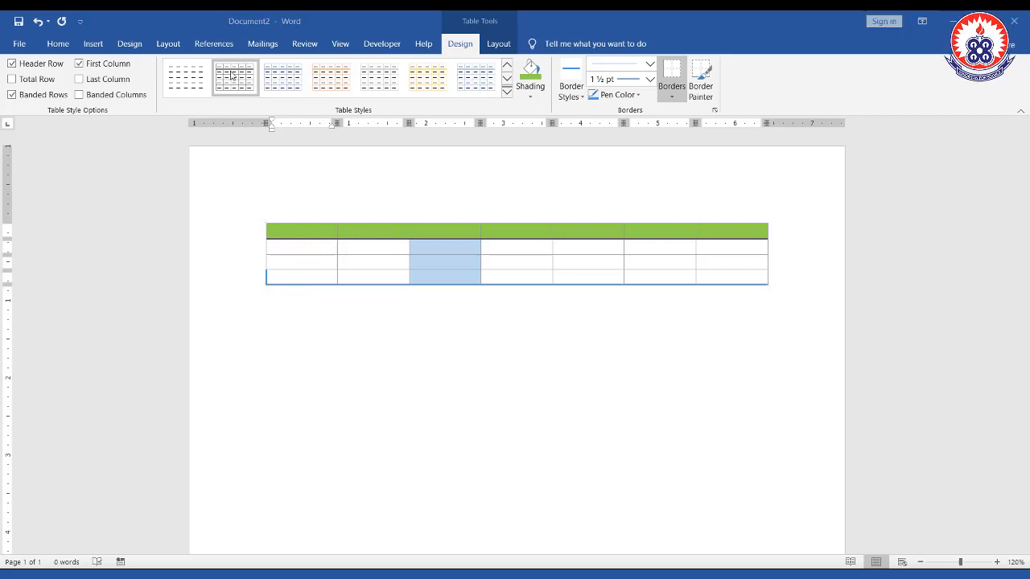
Select the whole formatted table and delete it from the page
left_click(93, 46)
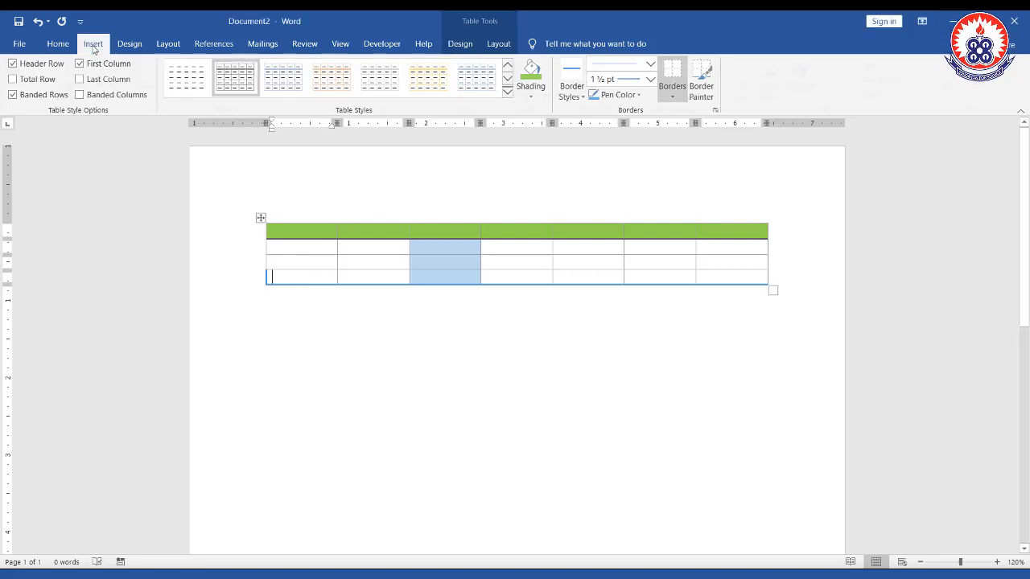
left_click(260, 220)
left_click(260, 221)
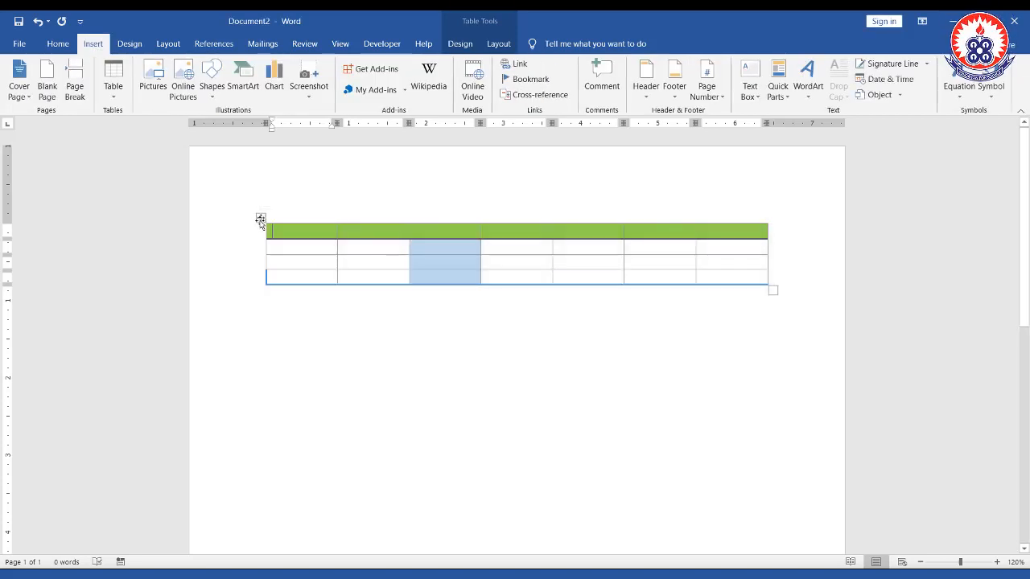
left_click(261, 218)
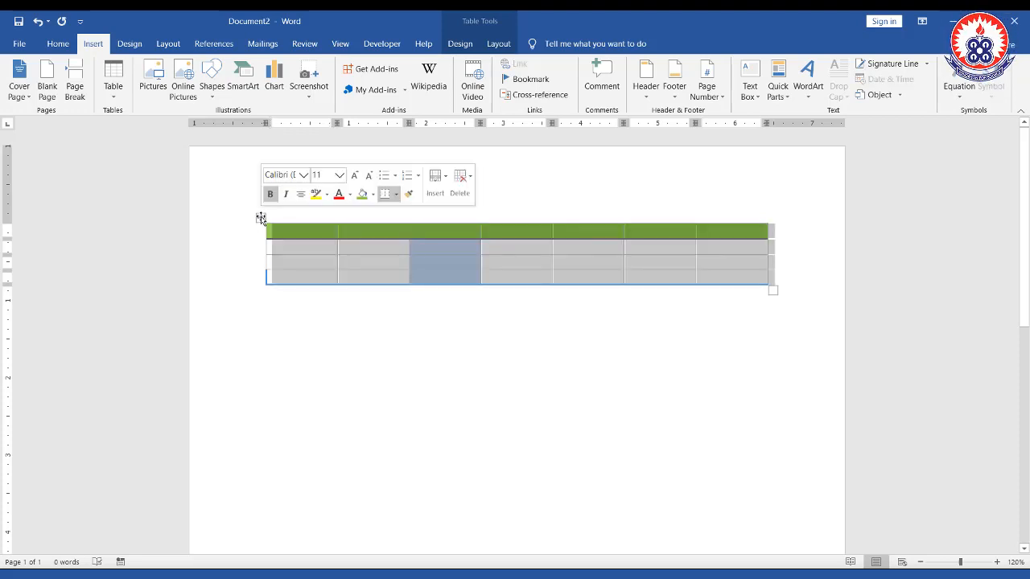
key("BackSpace")
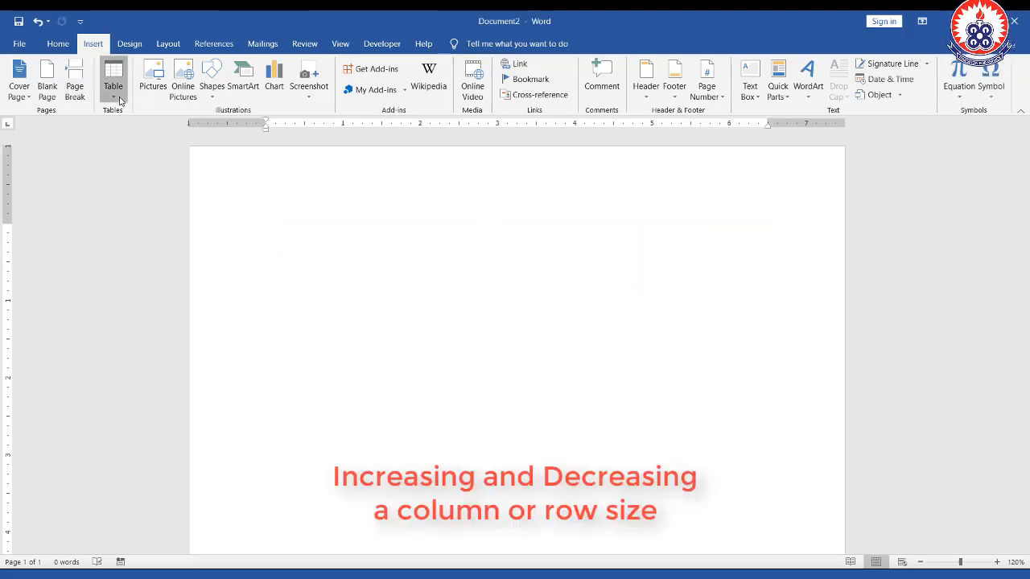
Insert a table with four columns and two rows and narrow its first column slightly
left_click(115, 92)
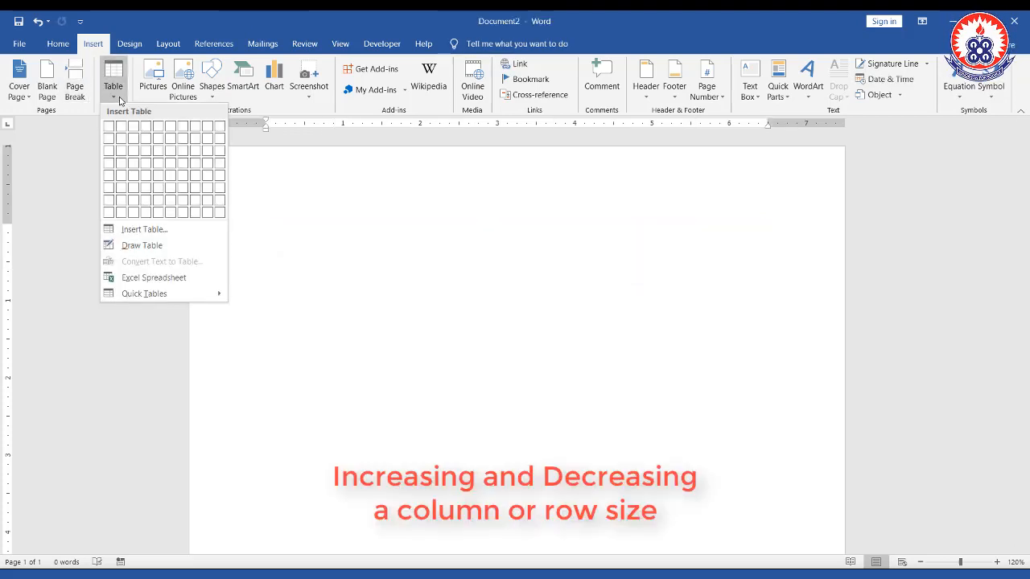
left_click(147, 144)
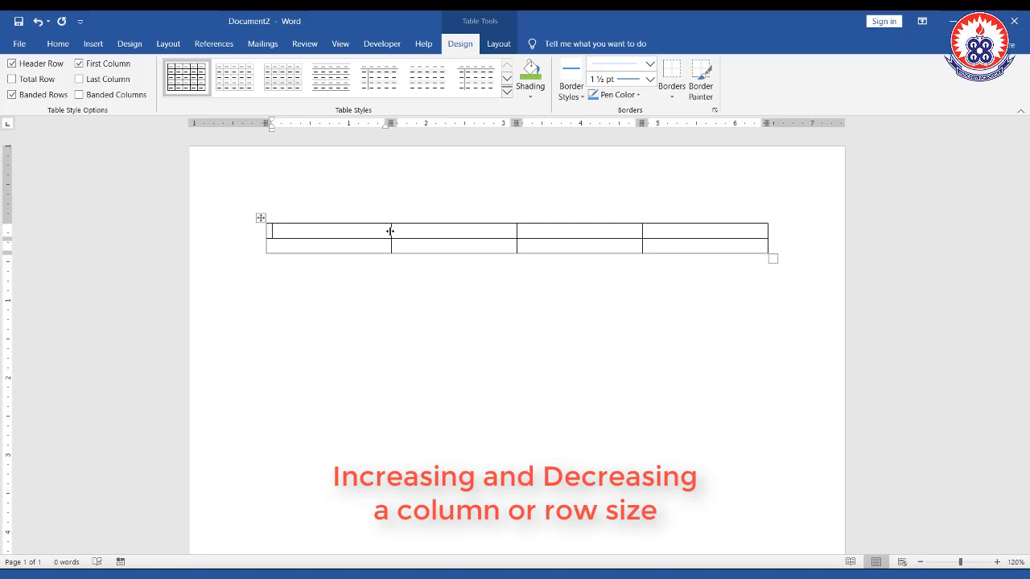
mouse_move(391, 231)
left_mouse_down()
mouse_move(347, 235)
mouse_move(440, 237)
mouse_move(372, 236)
left_mouse_up()
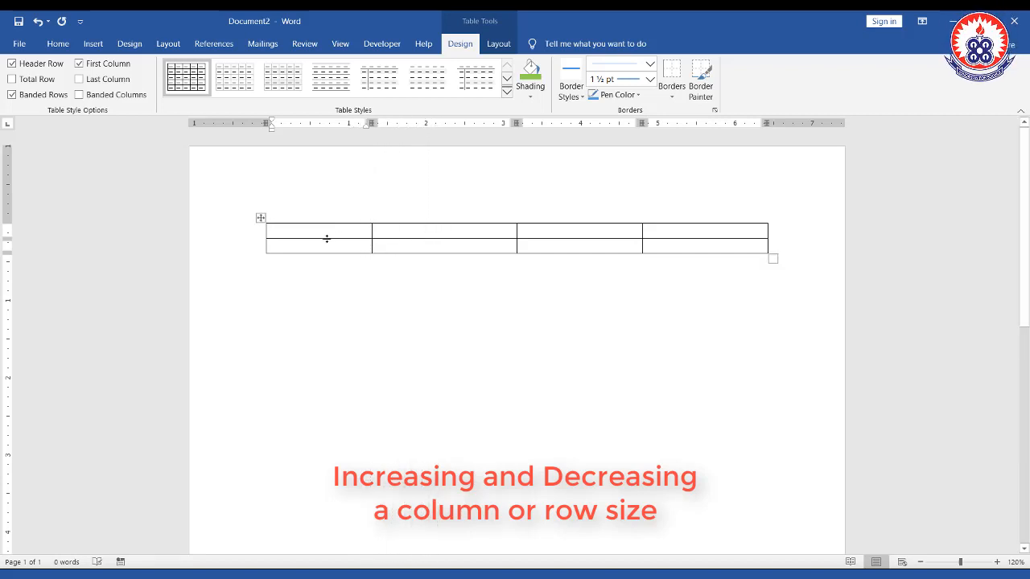
Try increasing the height of the table's first row and undo the height change
left_click_drag(288, 233, 725, 232)
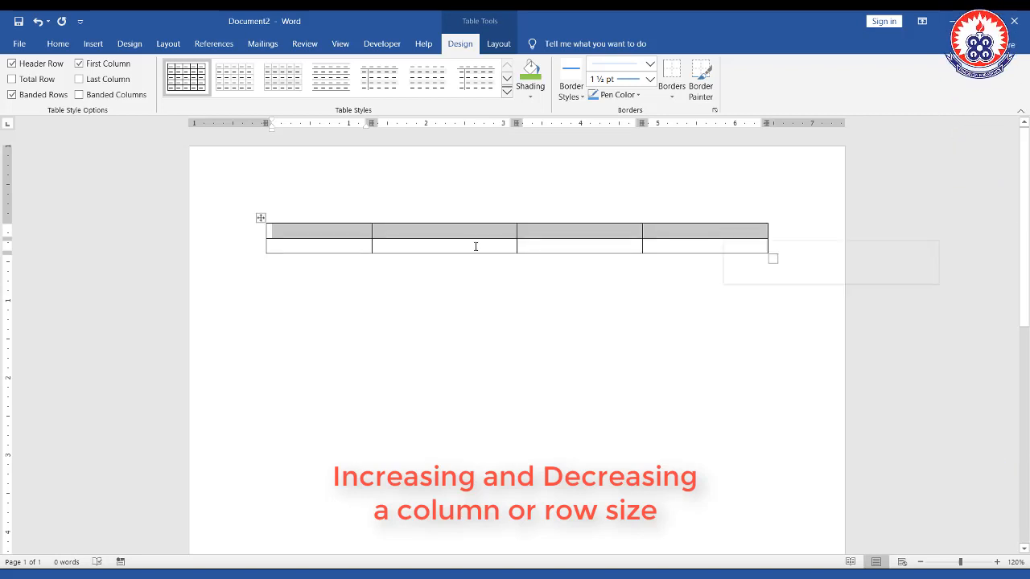
left_click(317, 235)
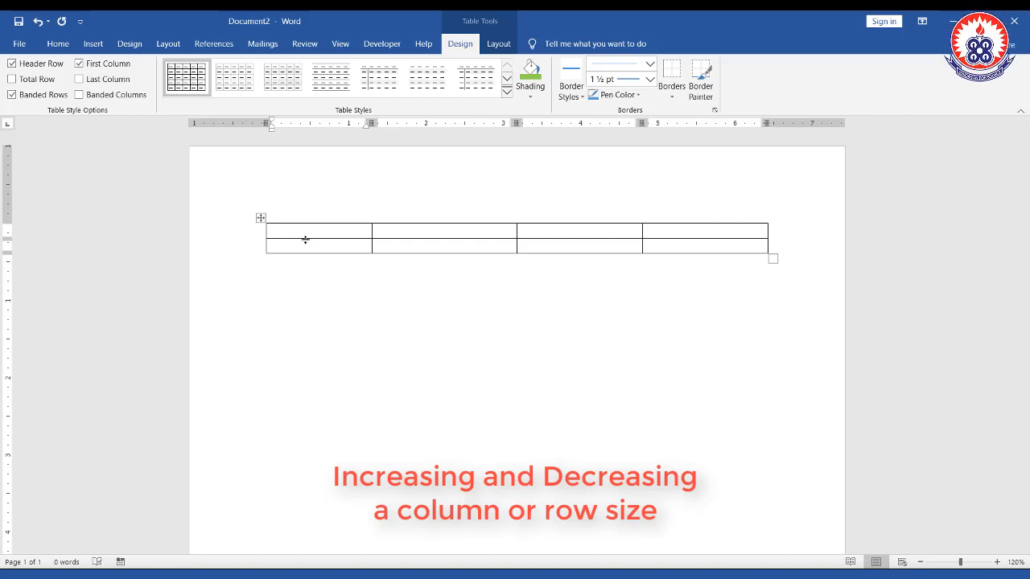
left_click_drag(305, 239, 305, 269)
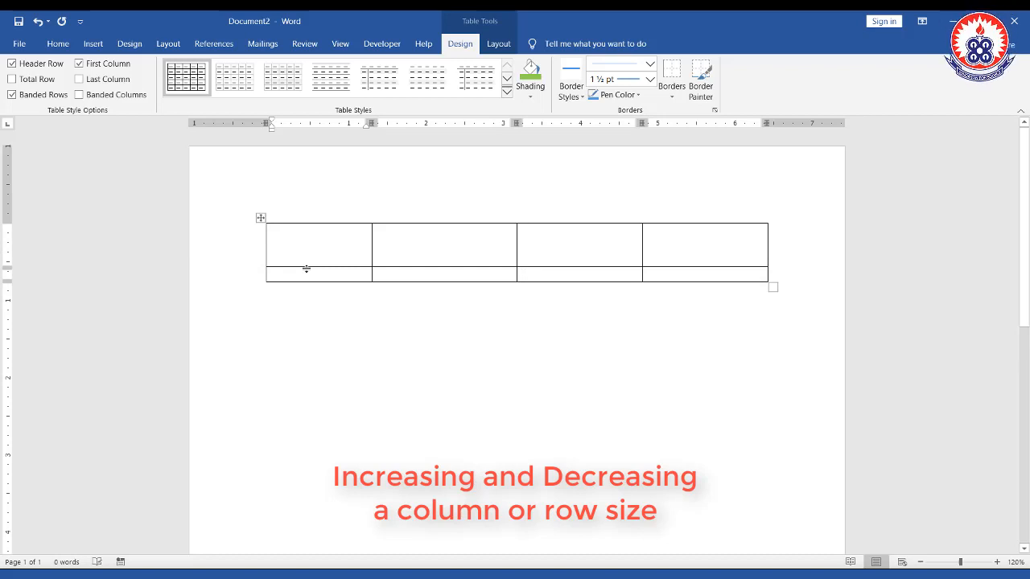
key("ctrl+z")
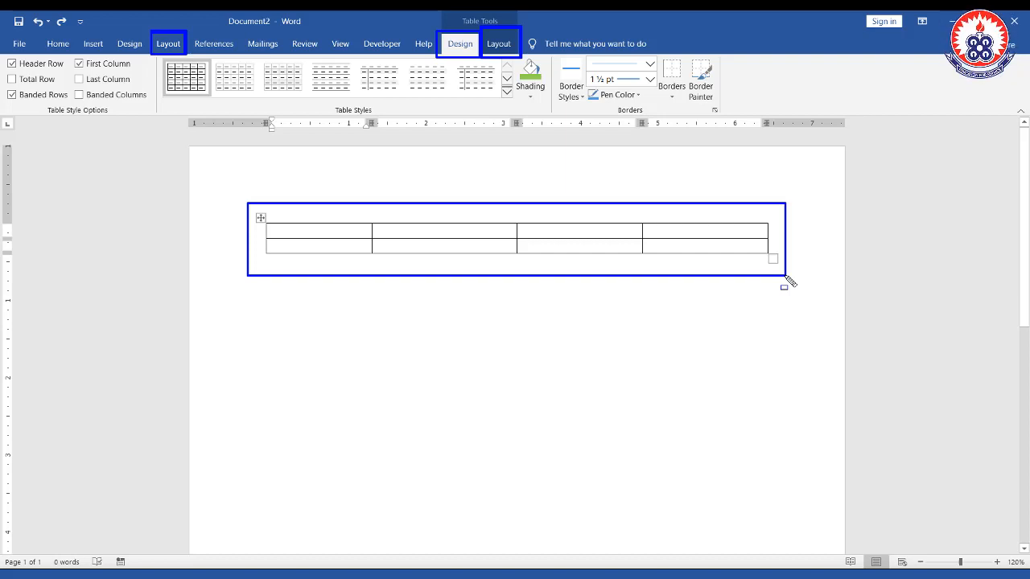
Delete the whole four-column table and undo the deletion
left_click(259, 217)
key("BackSpace")
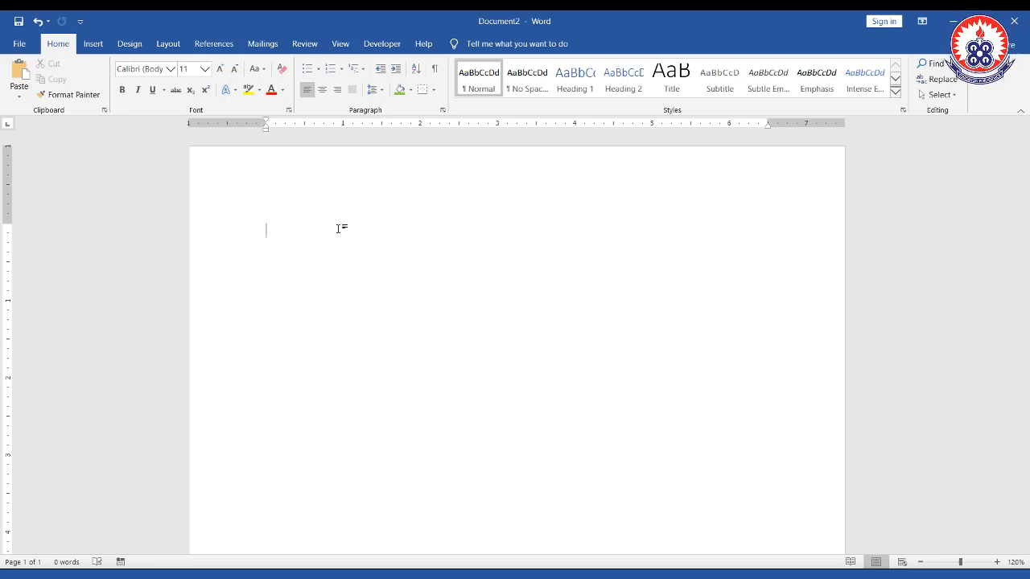
key("ctrl+z")
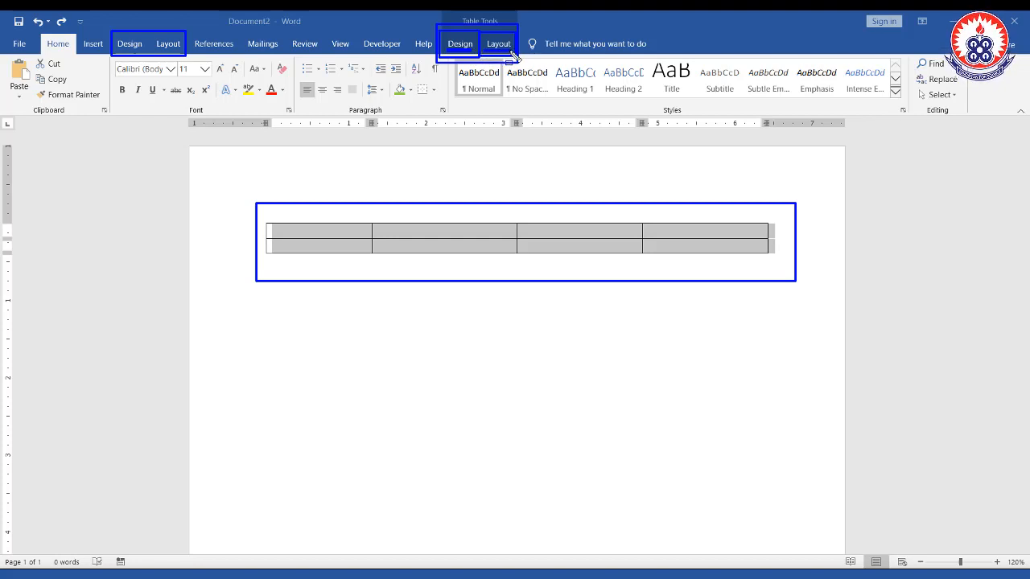
Examine the table design and layout commands, and compare the widths of the table's first three columns
left_click(459, 46)
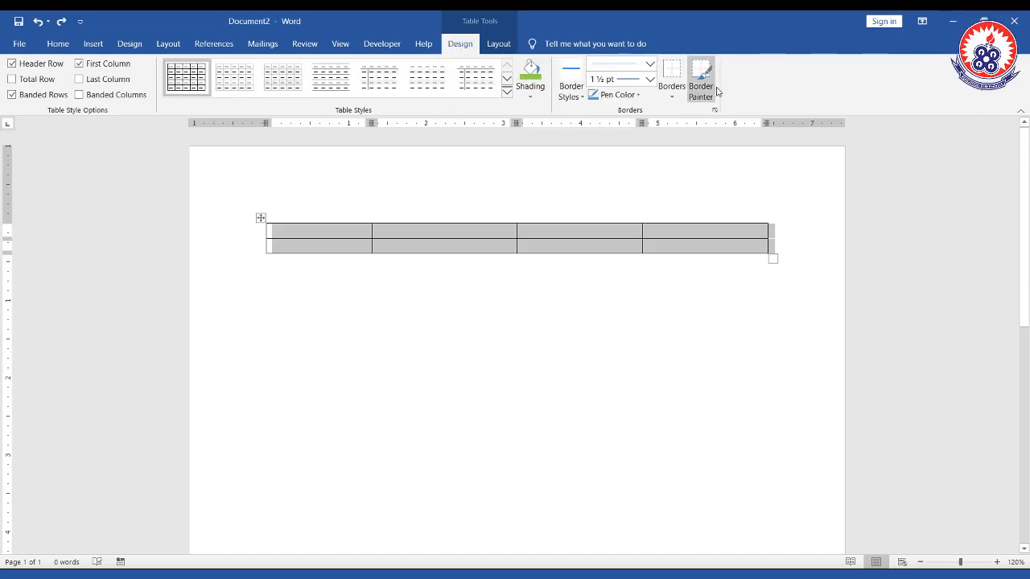
left_click(499, 45)
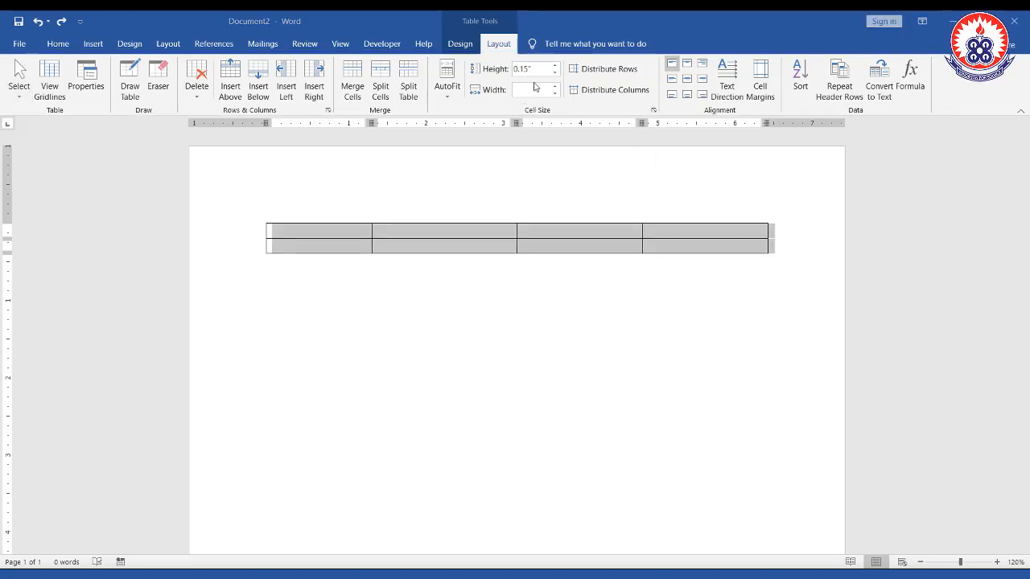
left_click(393, 235)
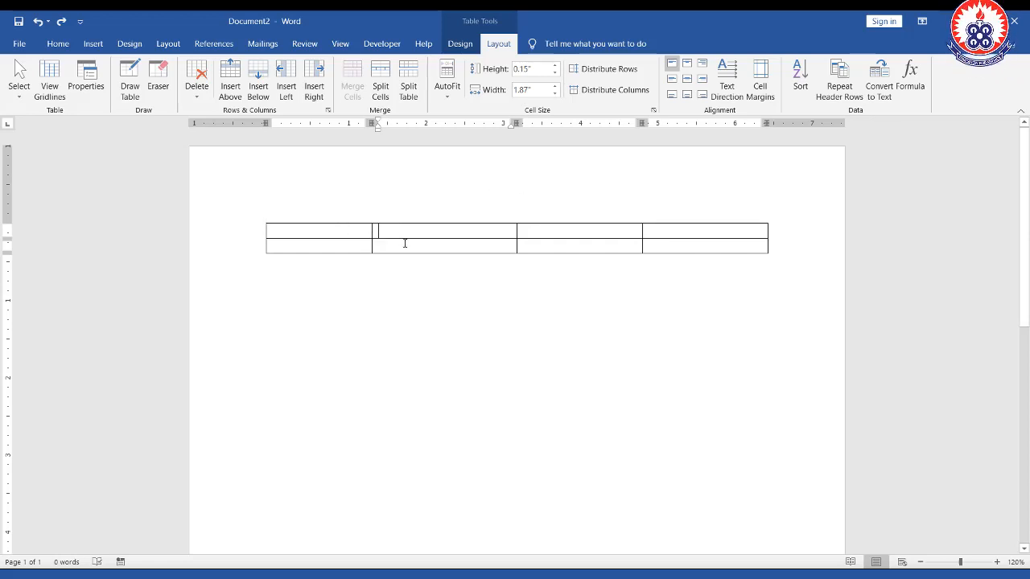
left_click_drag(402, 233, 427, 246)
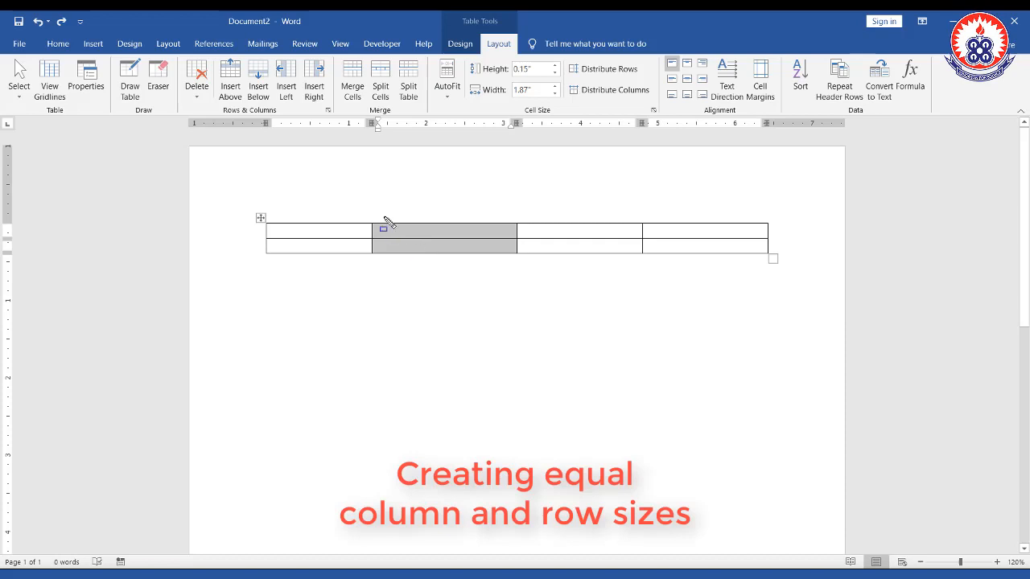
mouse_move(366, 213)
left_mouse_down()
mouse_move(437, 276)
mouse_move(524, 271)
left_mouse_up()
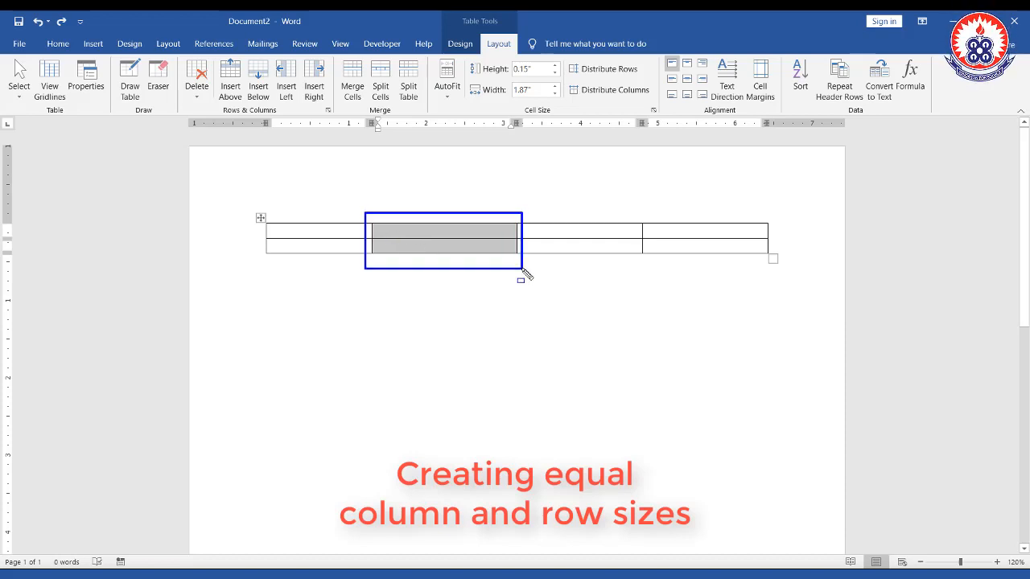
mouse_move(265, 214)
left_mouse_down()
mouse_move(341, 276)
mouse_move(373, 281)
mouse_move(377, 271)
left_mouse_up()
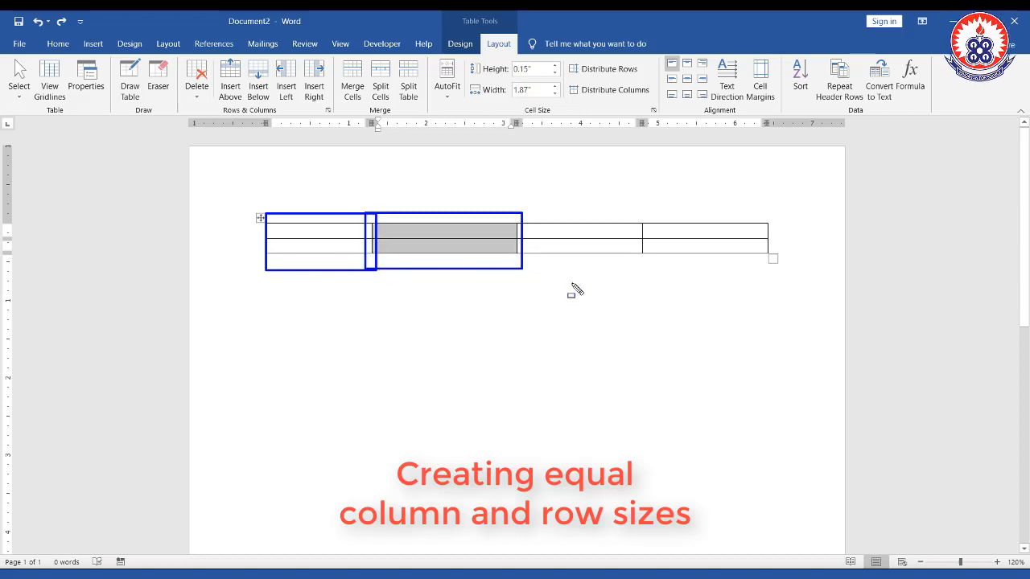
key("Escape")
left_click(394, 240)
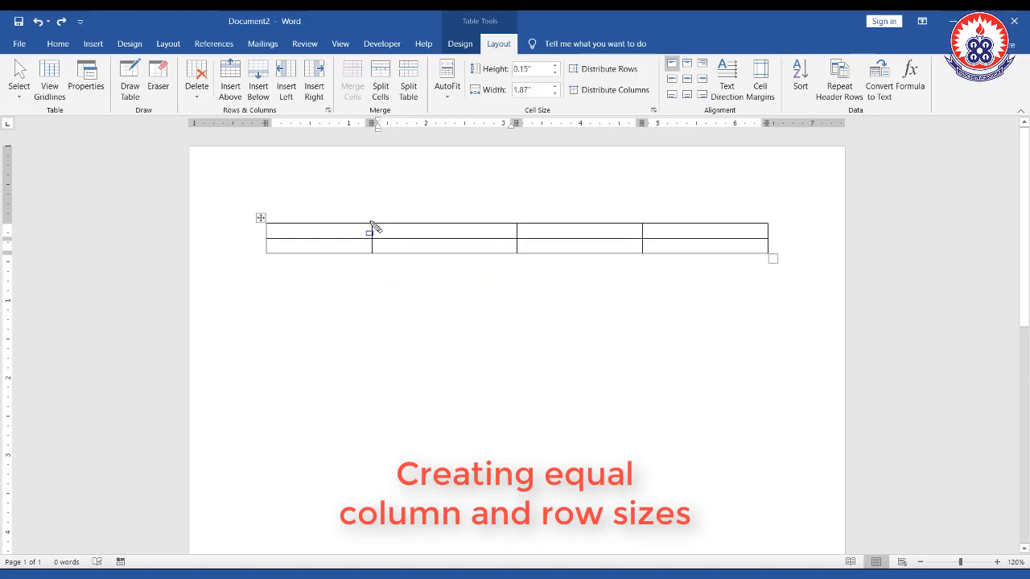
left_click_drag(370, 220, 520, 267)
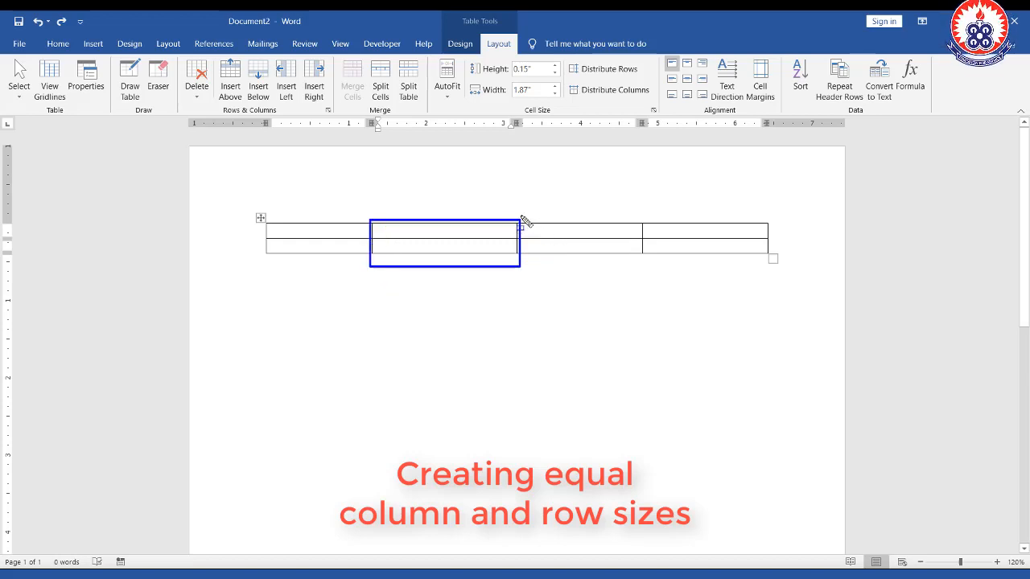
mouse_move(520, 227)
left_mouse_down()
mouse_move(536, 269)
mouse_move(644, 263)
left_mouse_up()
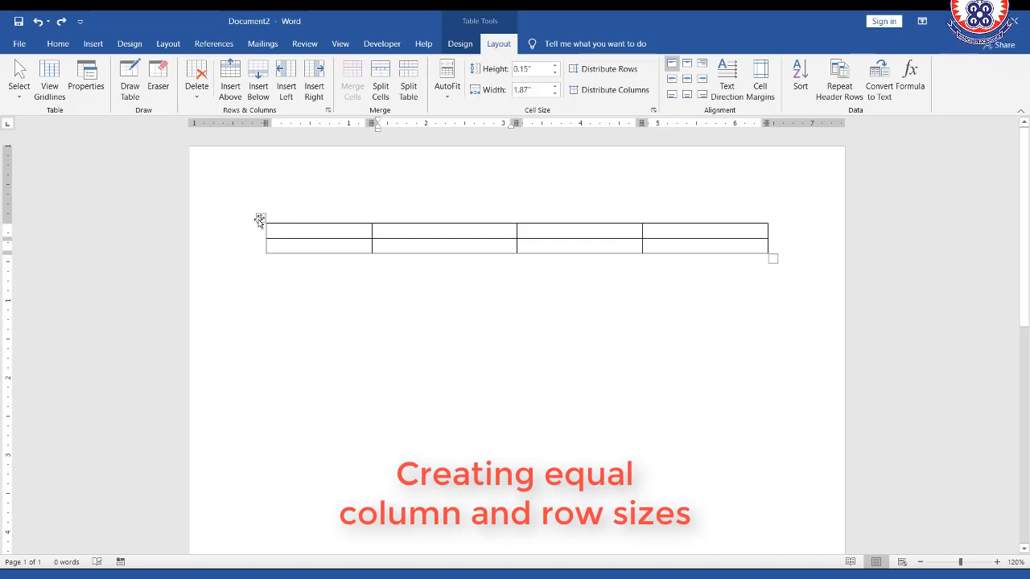
Try distributing the whole table's columns evenly and undo the distribution
left_click(260, 217)
left_click(618, 90)
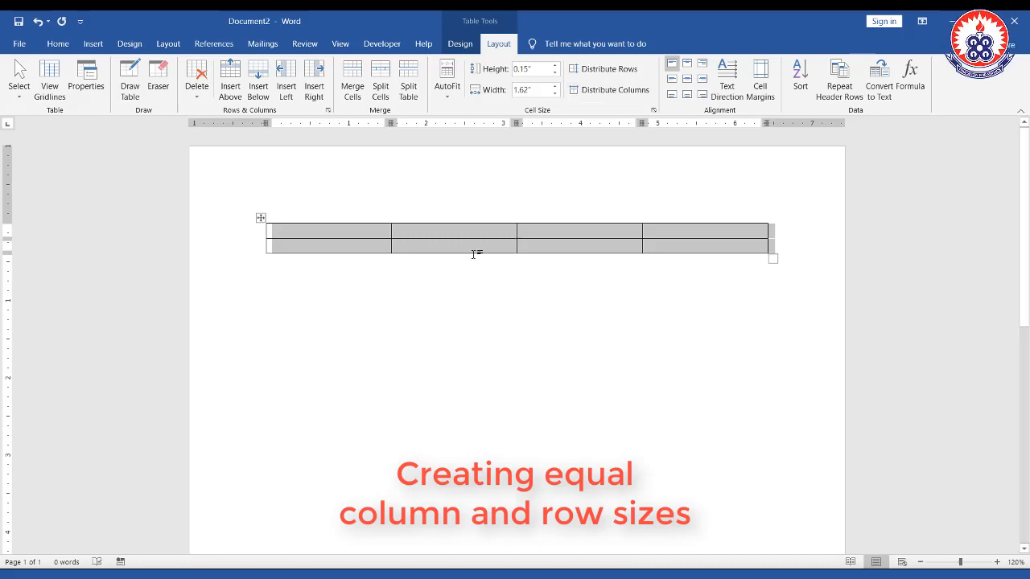
key("ctrl+z")
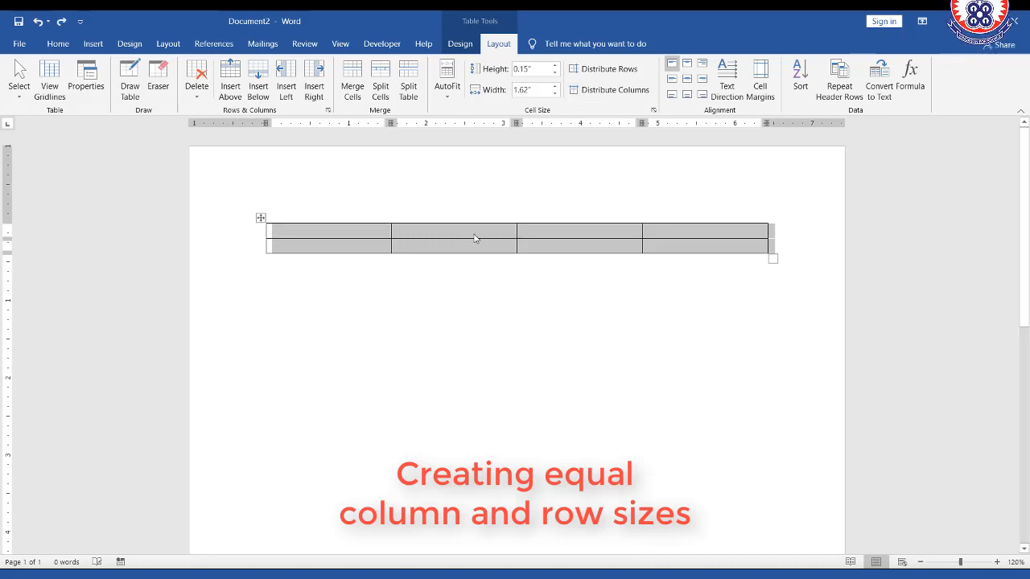
key("ctrl+z")
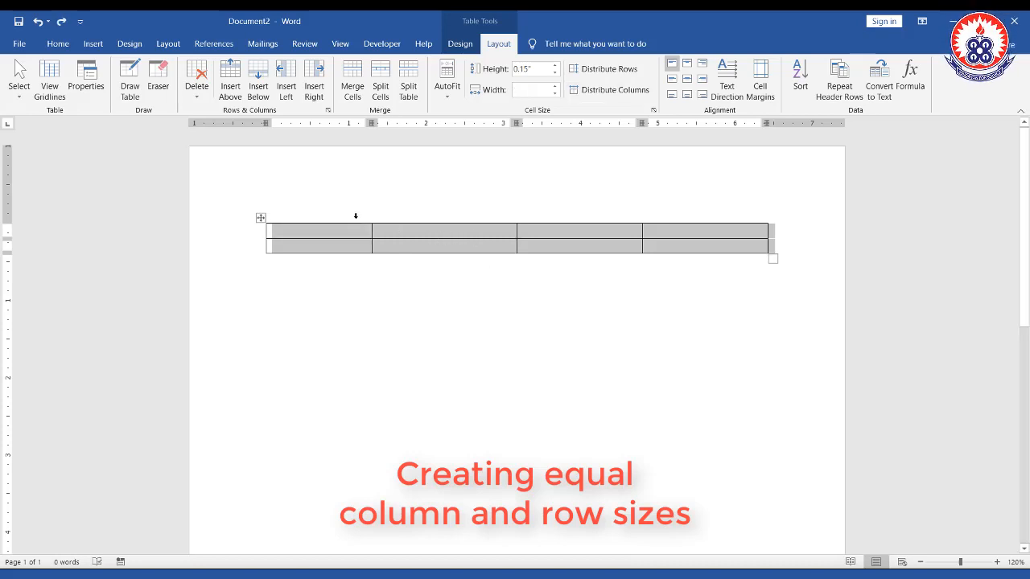
key("ctrl+alt+d")
left_click_drag(361, 213, 380, 270)
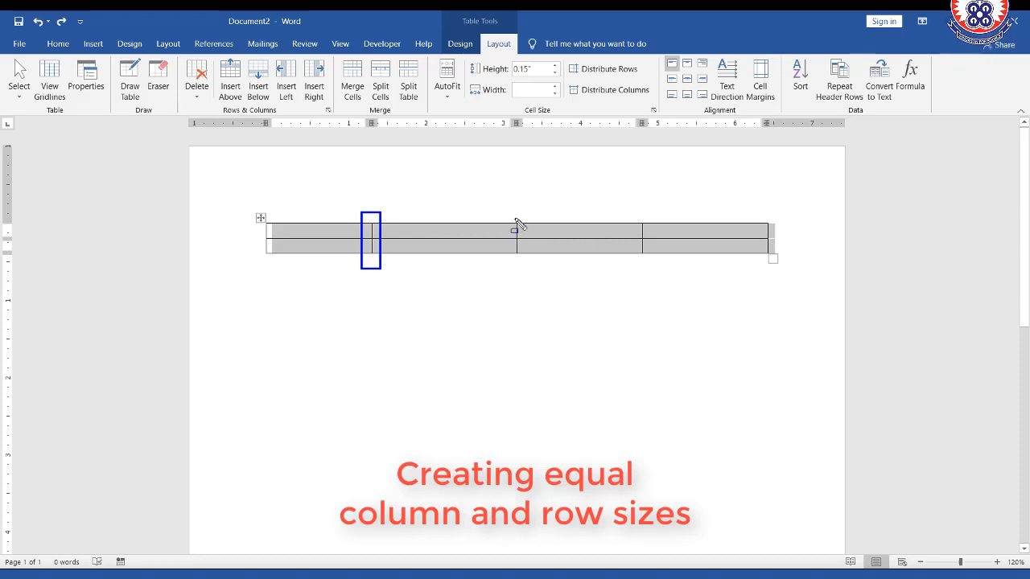
left_click_drag(509, 213, 534, 272)
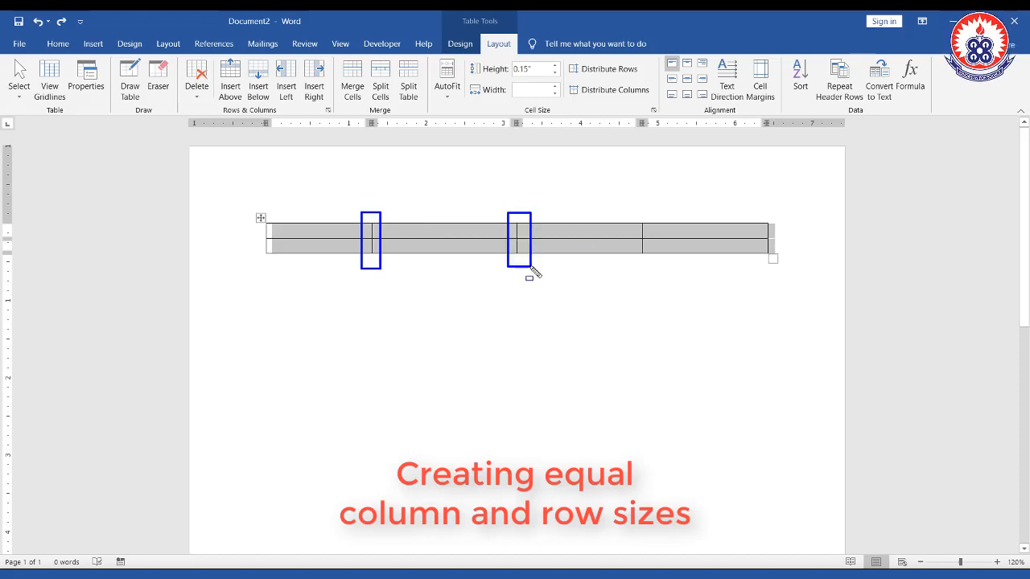
left_click(628, 95)
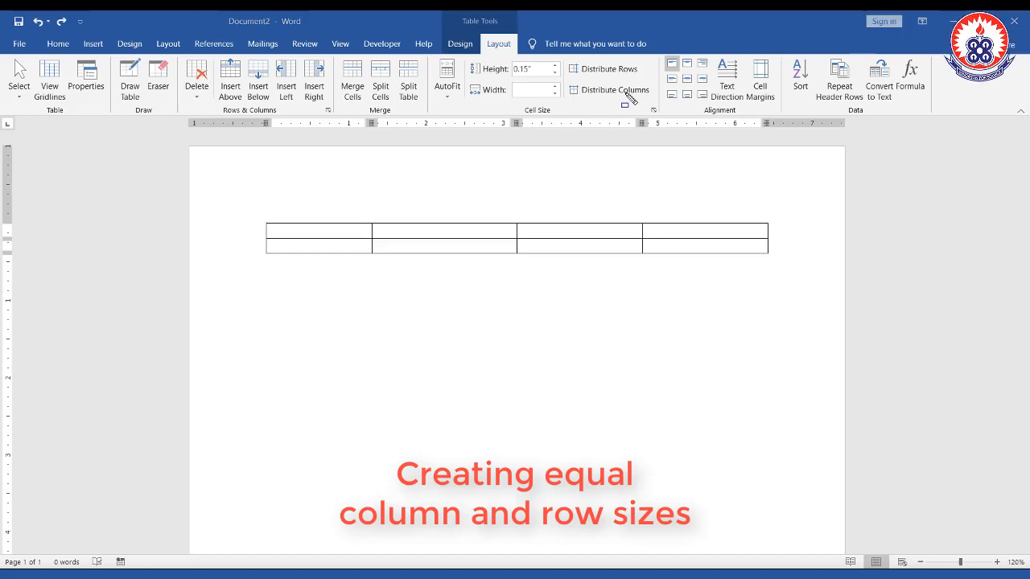
Select the whole table and distribute its four columns to equal widths
left_click(263, 219)
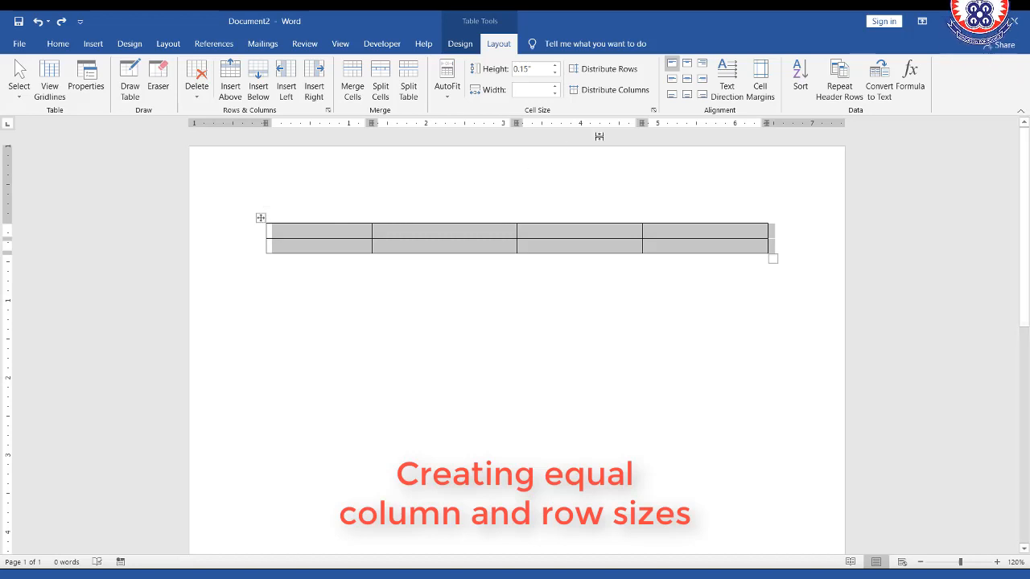
left_click(592, 92)
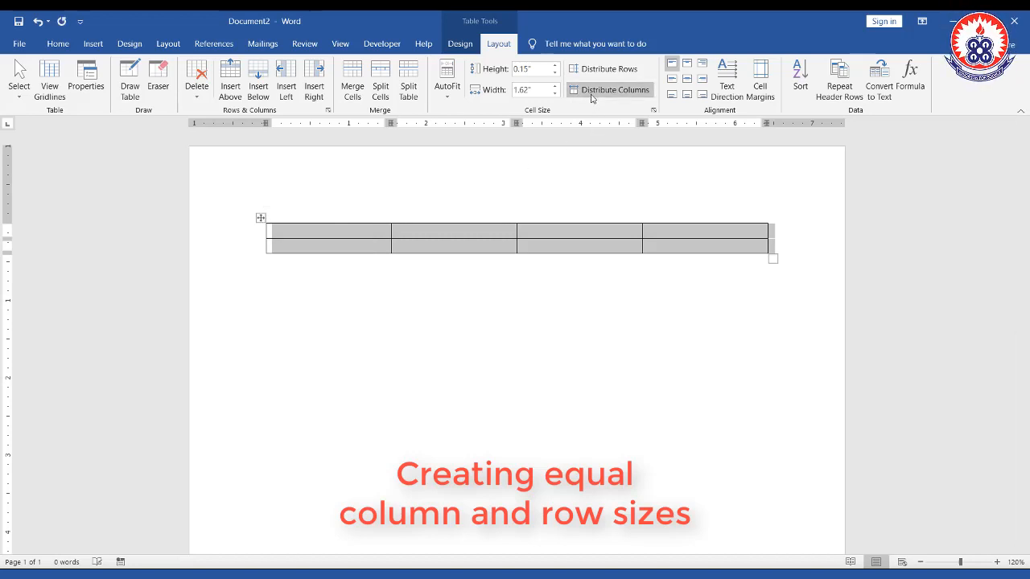
left_click(453, 255)
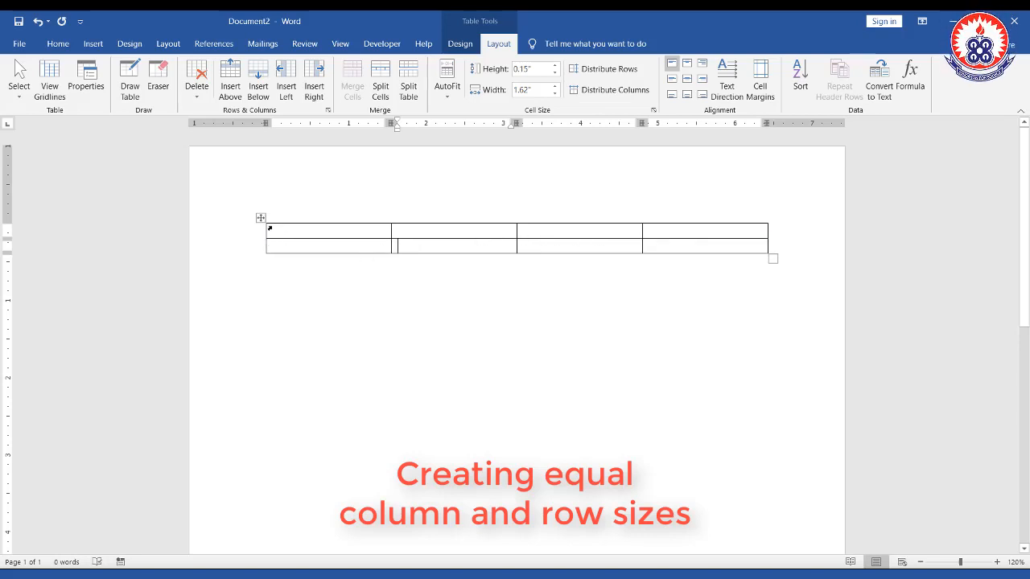
Select both table rows and insert two new rows above them
mouse_move(269, 230)
left_mouse_down()
mouse_move(378, 257)
mouse_move(538, 239)
mouse_move(677, 250)
left_mouse_up()
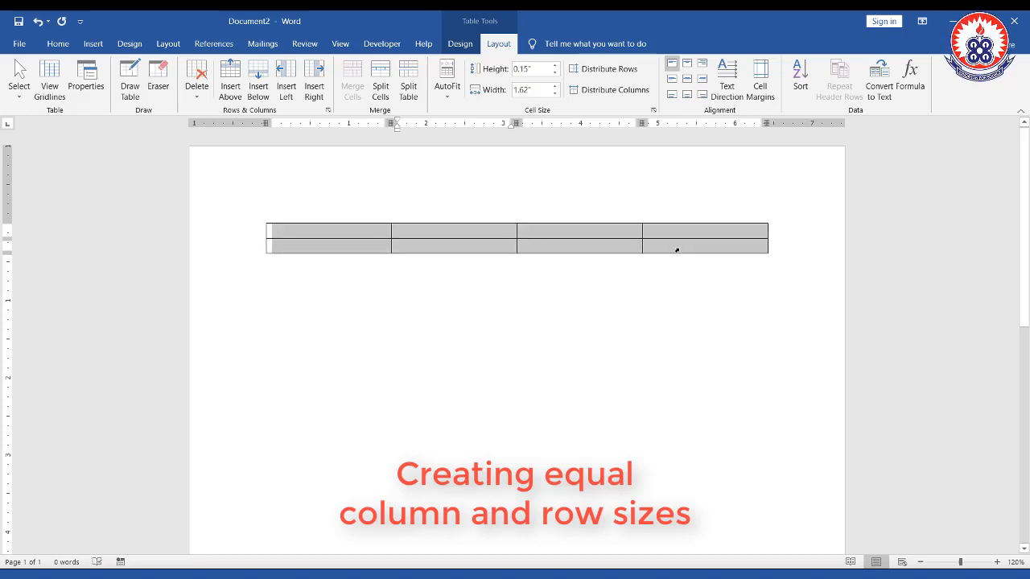
left_click(698, 256)
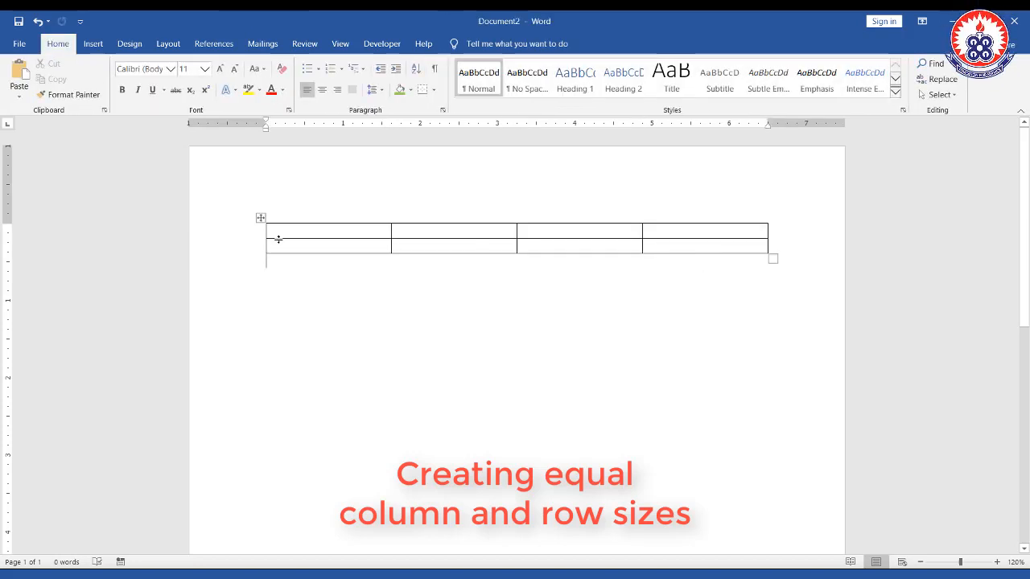
left_click_drag(278, 230, 670, 243)
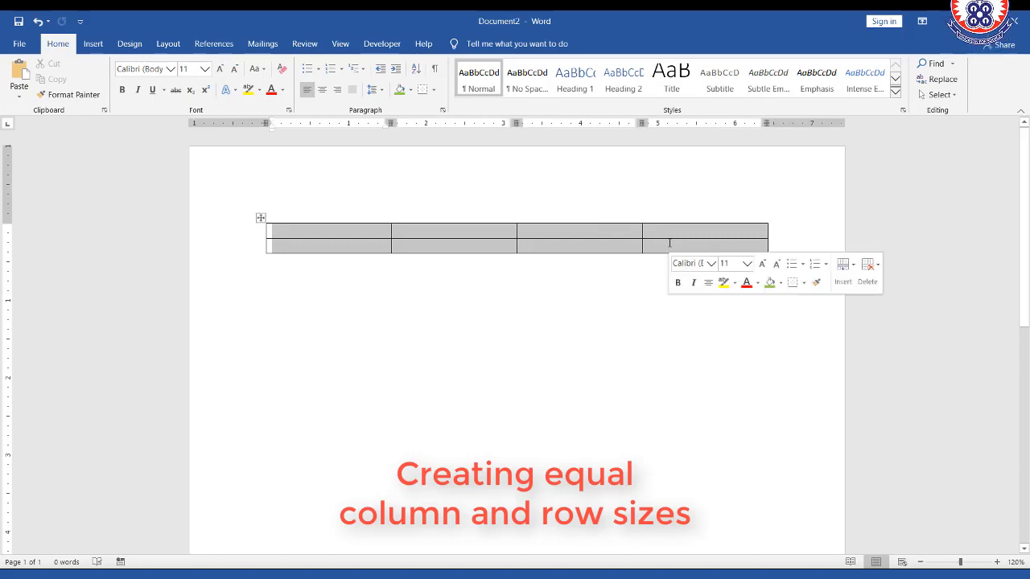
right_click(664, 246)
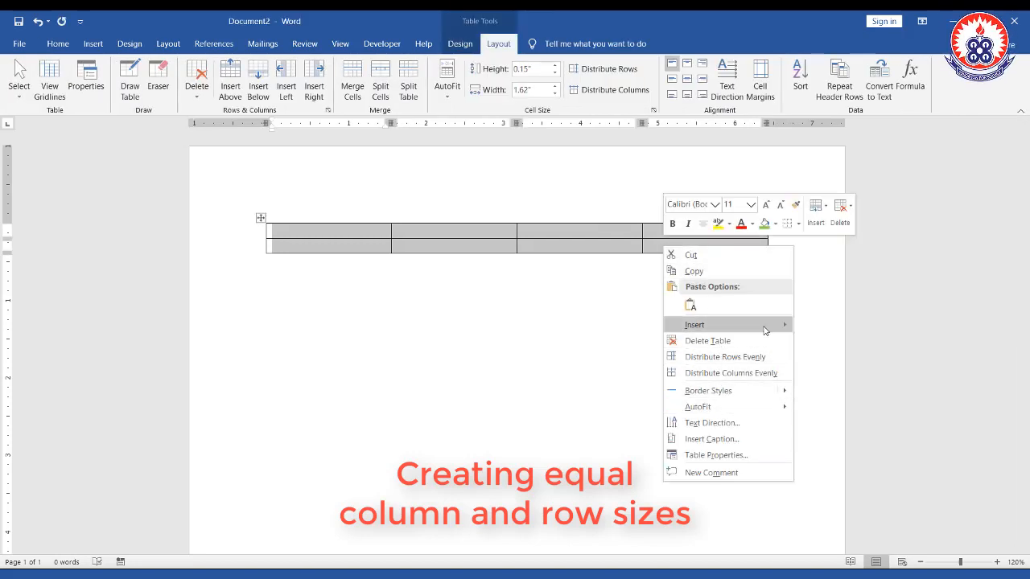
mouse_move(764, 330)
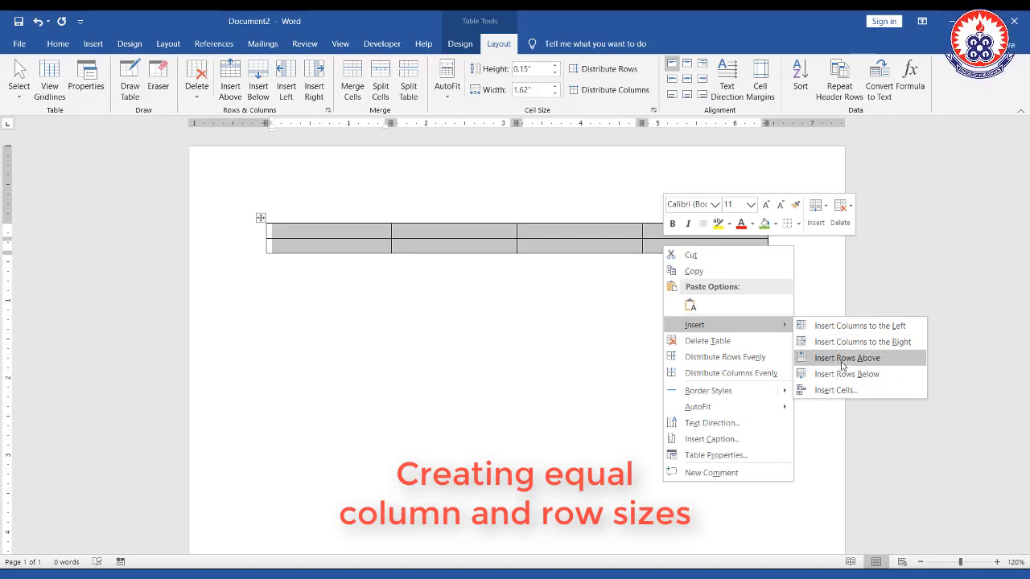
left_click(841, 360)
Increase the height of the table's second row and enlarge the first row to about 0.31 inches
left_click(520, 245)
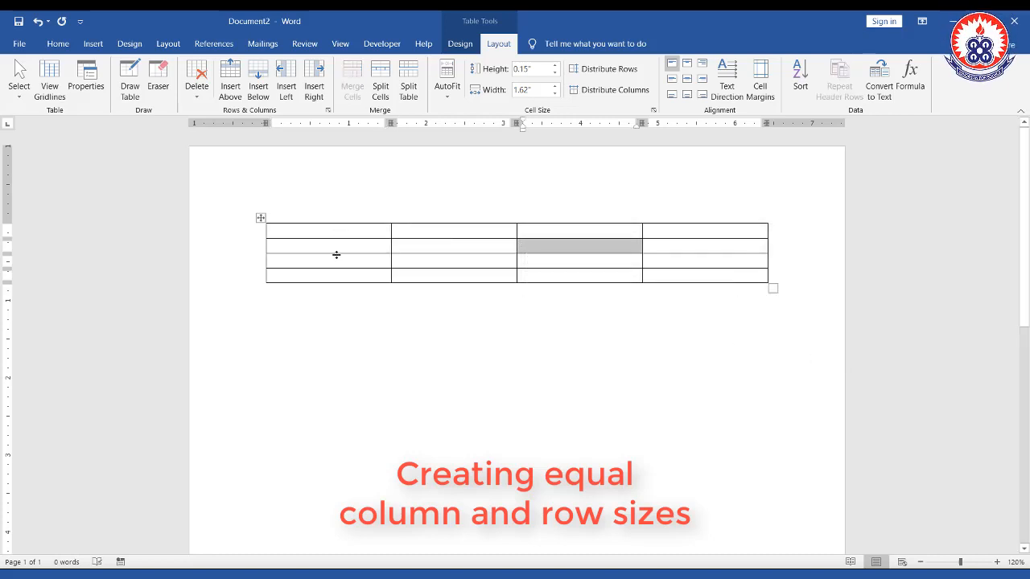
left_click(317, 228)
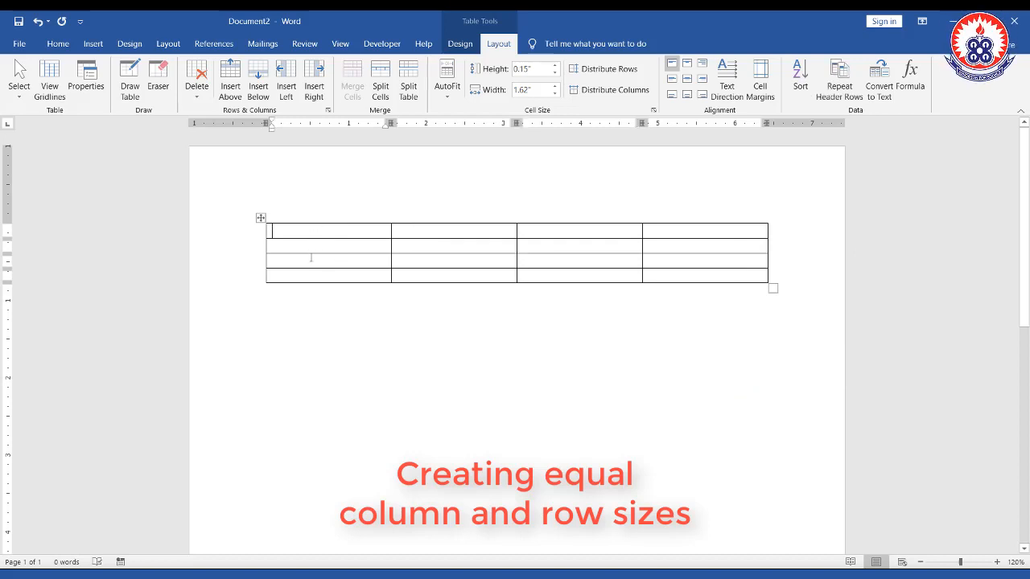
left_click_drag(310, 254, 308, 266)
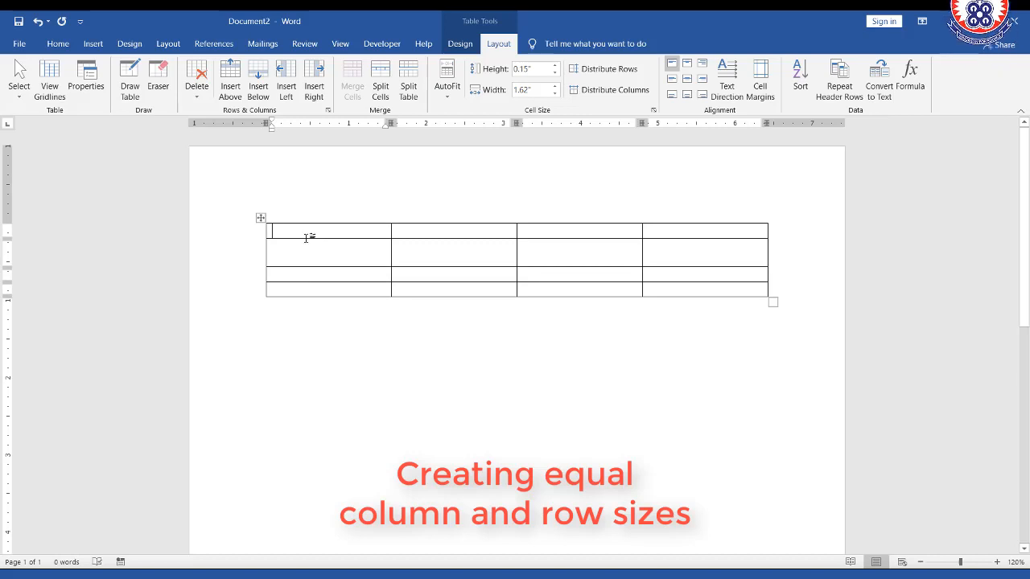
left_click_drag(306, 239, 305, 247)
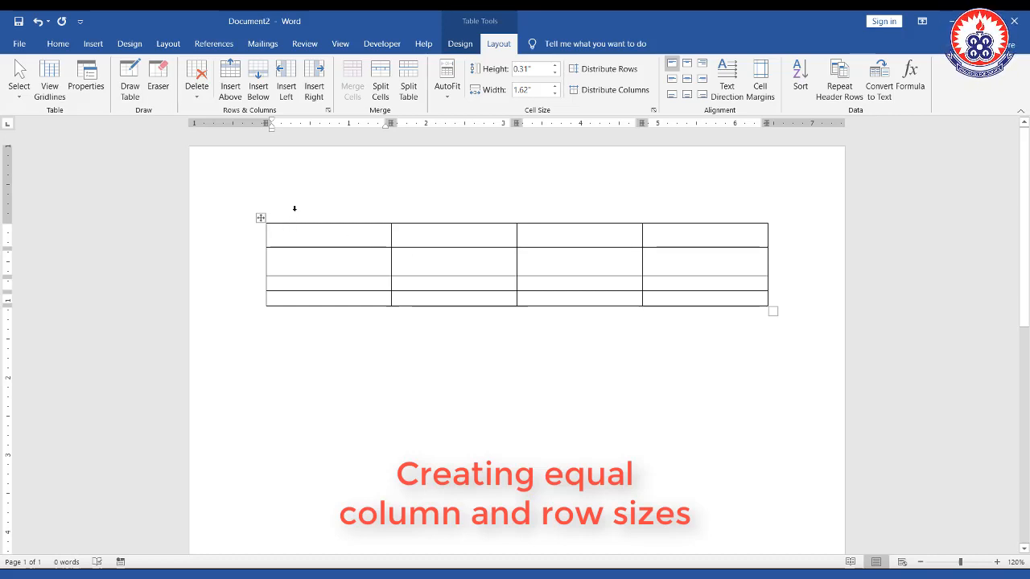
Select all four table rows and distribute them to equal heights
left_click_drag(282, 234, 668, 294)
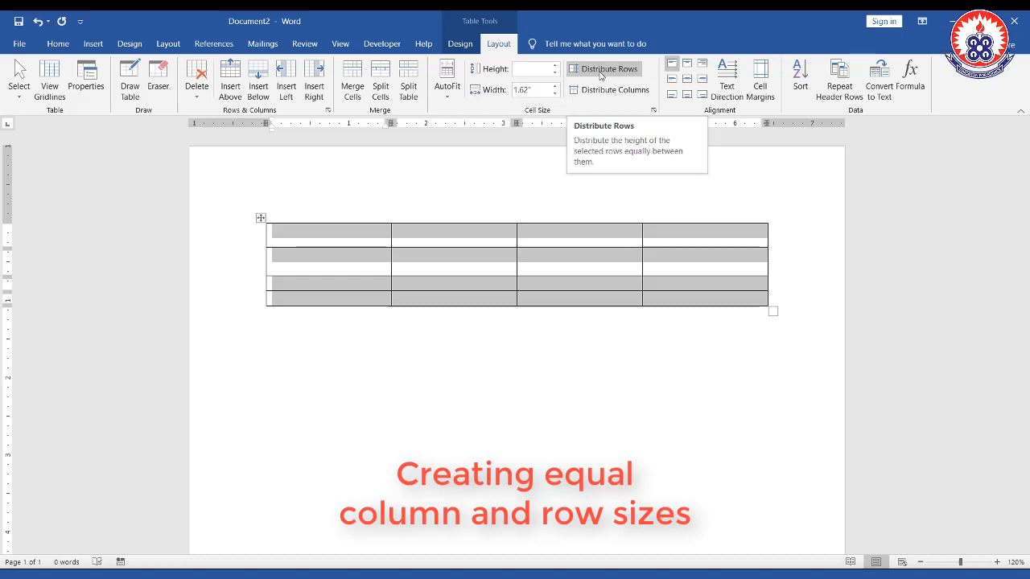
left_click(600, 74)
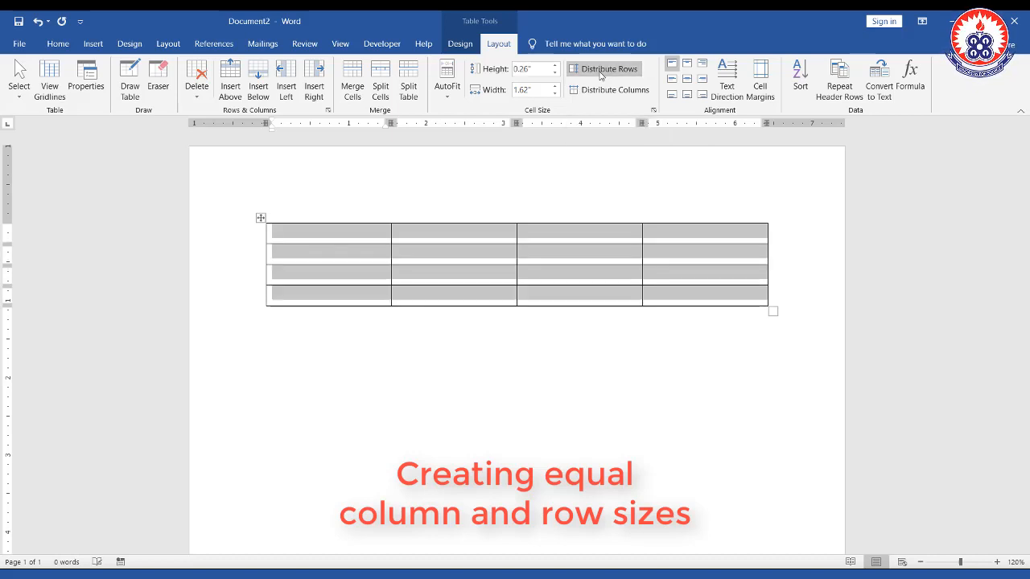
left_click(434, 261)
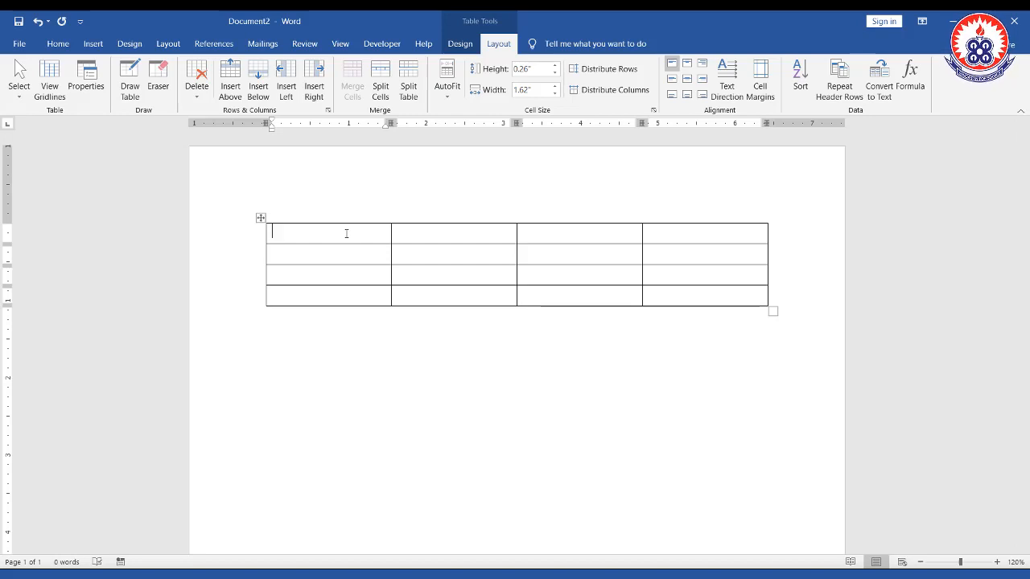
type("Conv")
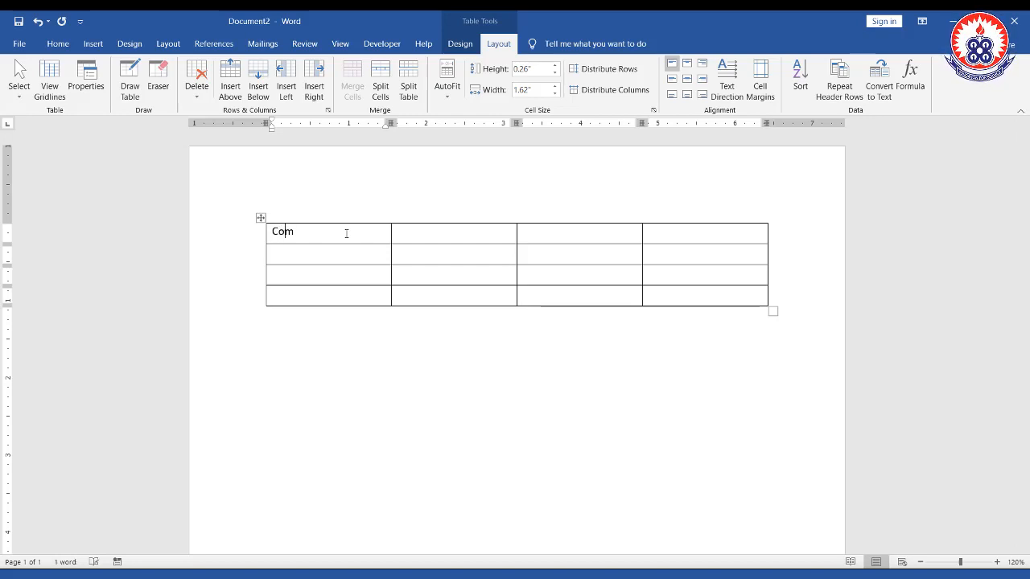
key("BackSpace")
key("BackSpace")
key("BackSpace")
key("BackSpace")
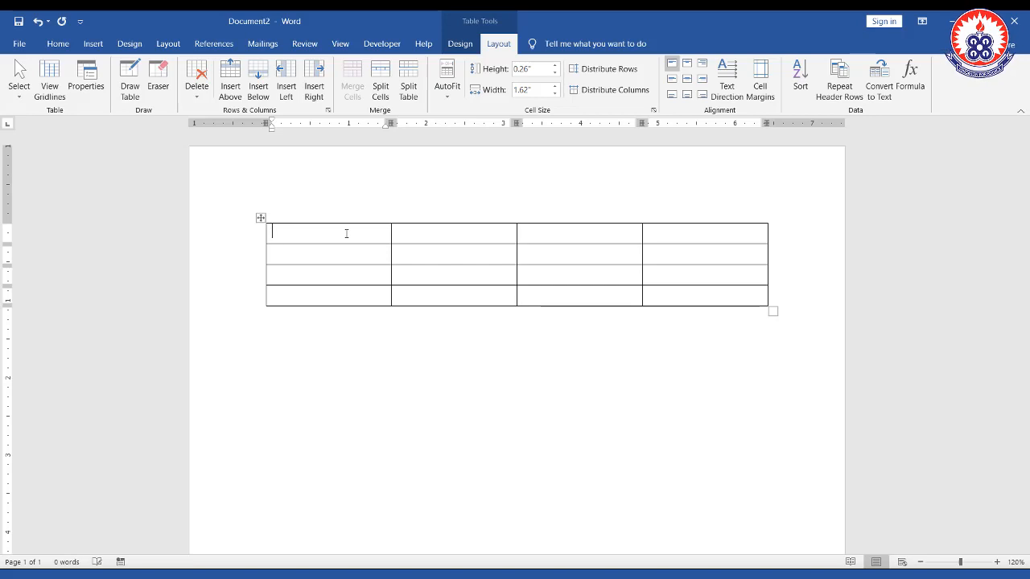
Enter "Subject" and "periods" in the first two cells of the table's top row
type("PSubject")
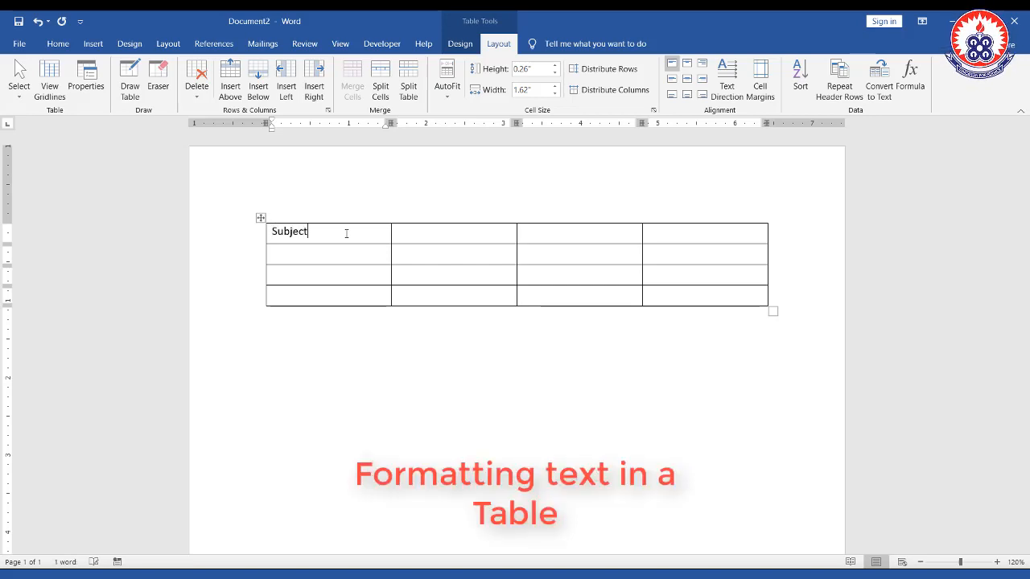
key("Tab")
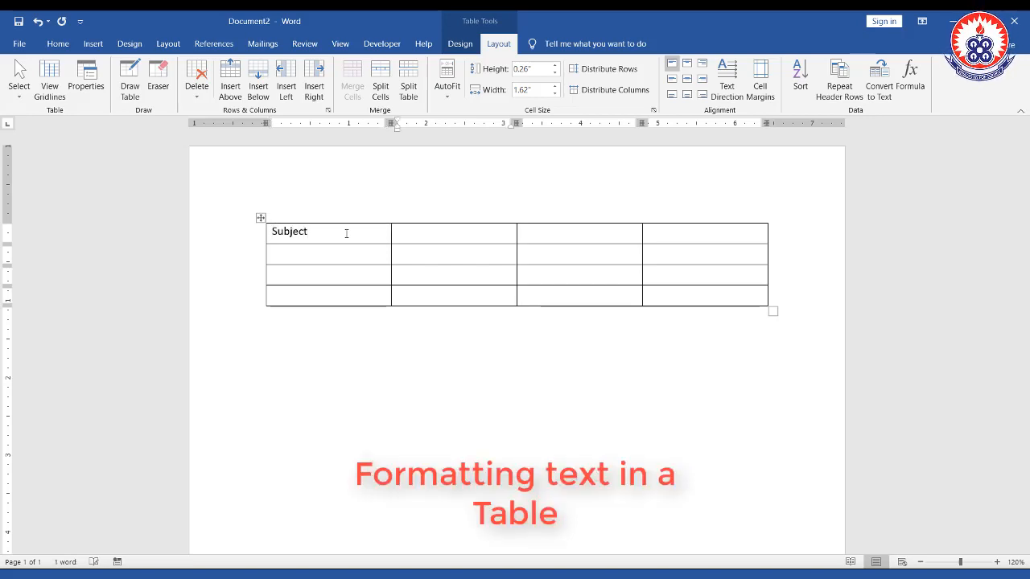
type("periods")
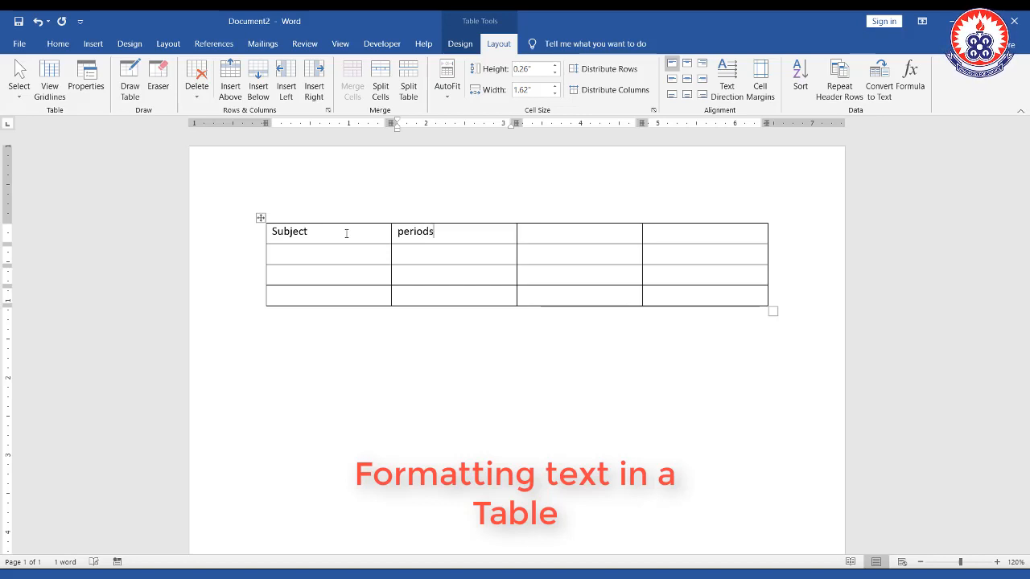
Enter "lecturers" in the third cell of the table's top row
key("Tab")
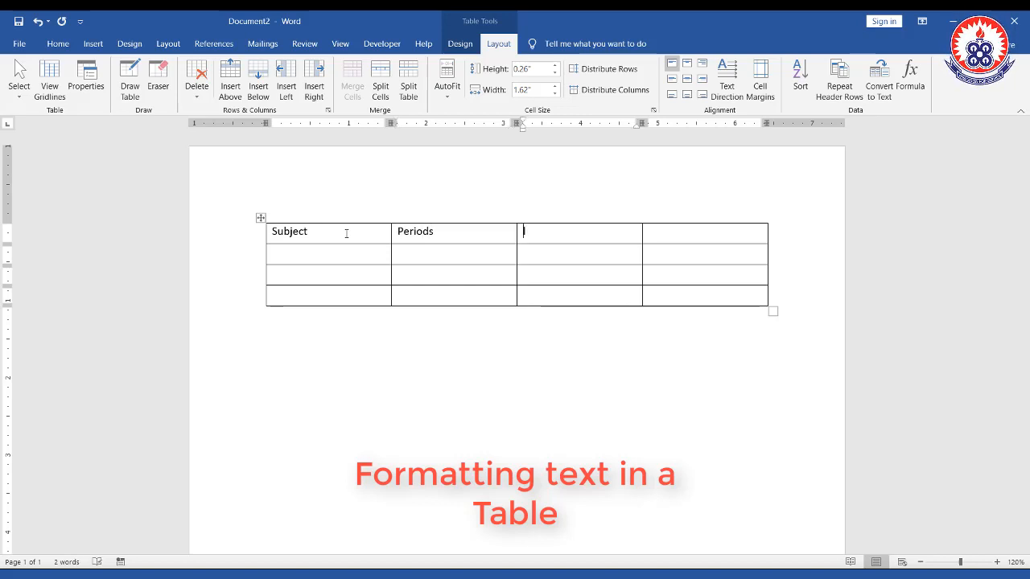
type("lectu")
key("BackSpace")
key("BackSpace")
key("BackSpace")
type("ct")
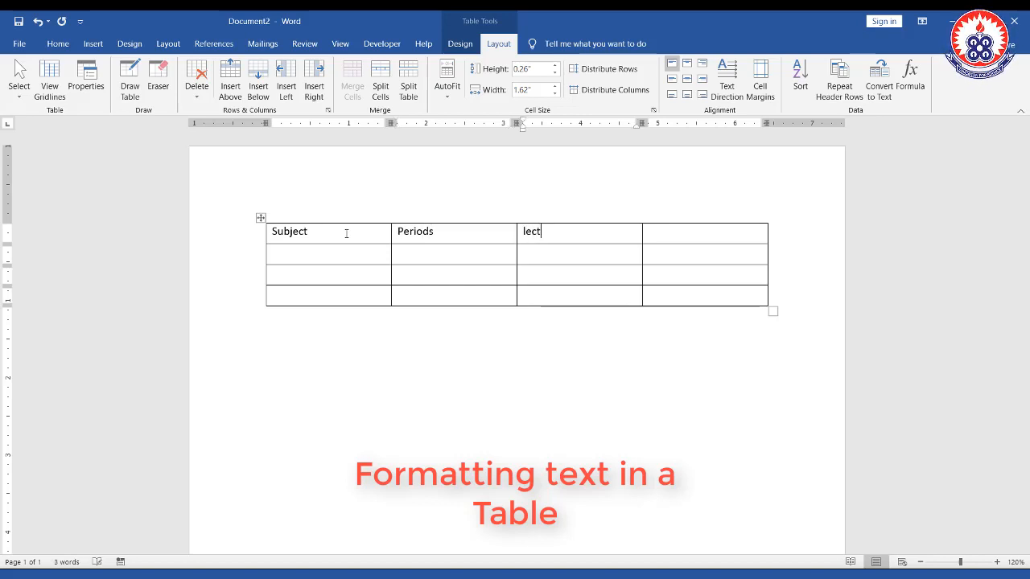
type("urers")
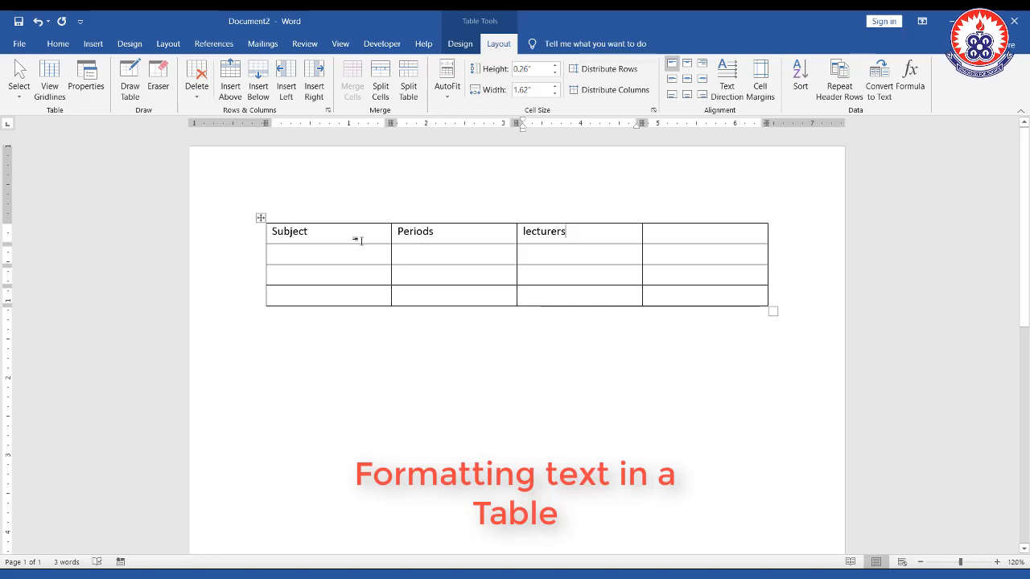
left_click_drag(284, 227, 614, 234)
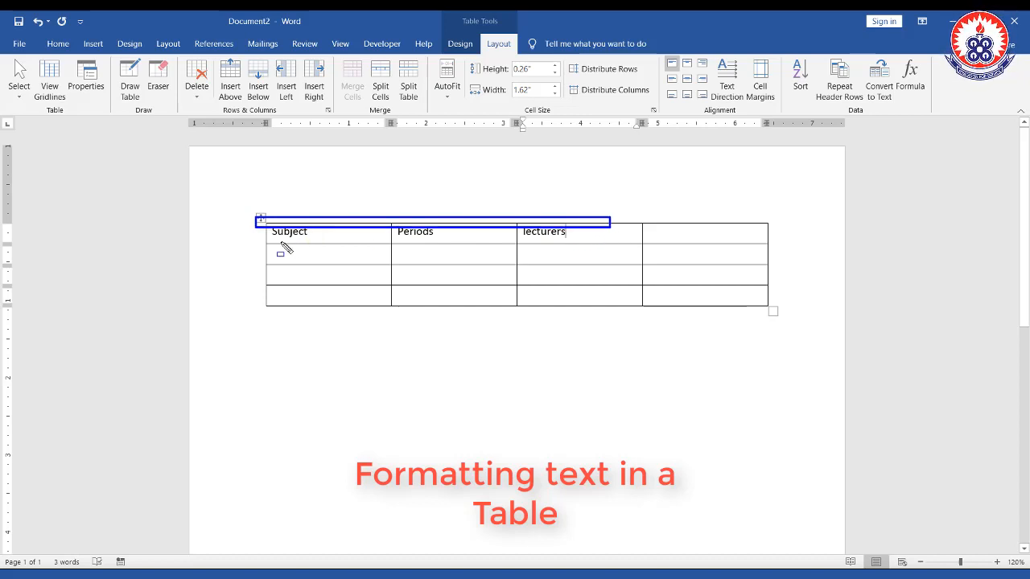
left_click_drag(270, 236, 400, 257)
left_click_drag(524, 251, 606, 248)
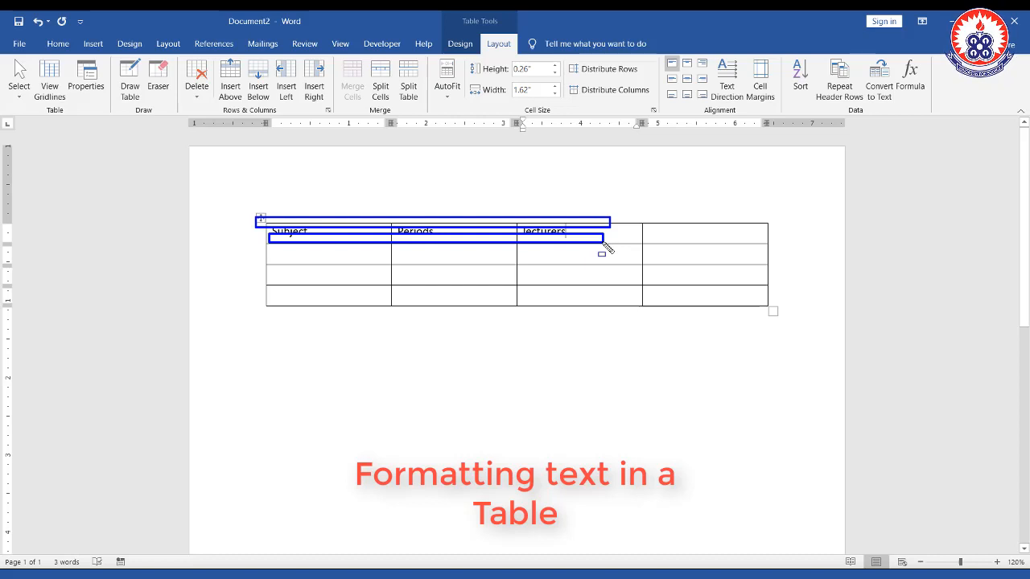
key("Escape")
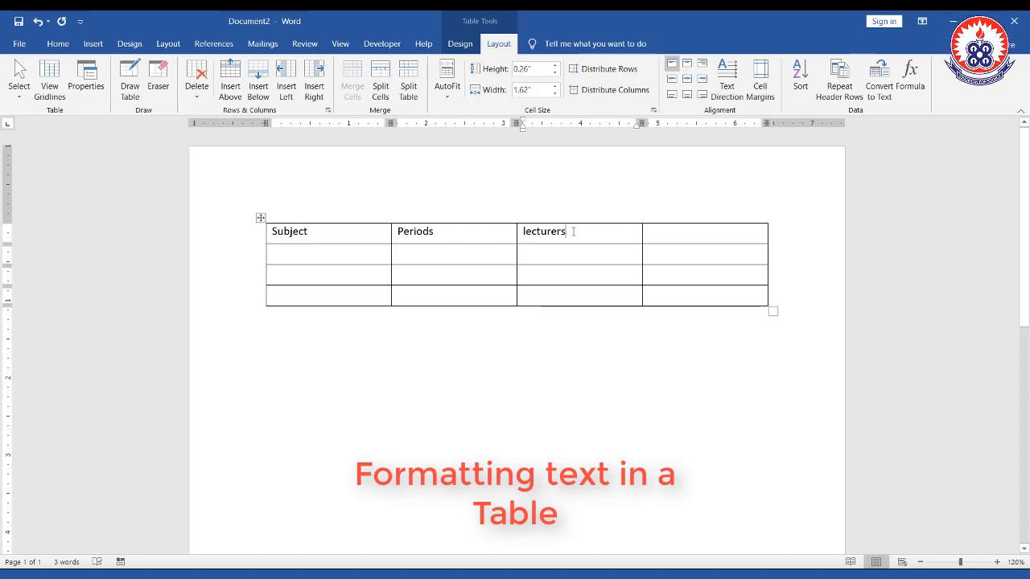
Select the table's whole top row and apply Align Center Left to its cells
left_click_drag(573, 231, 302, 235)
left_click(304, 233)
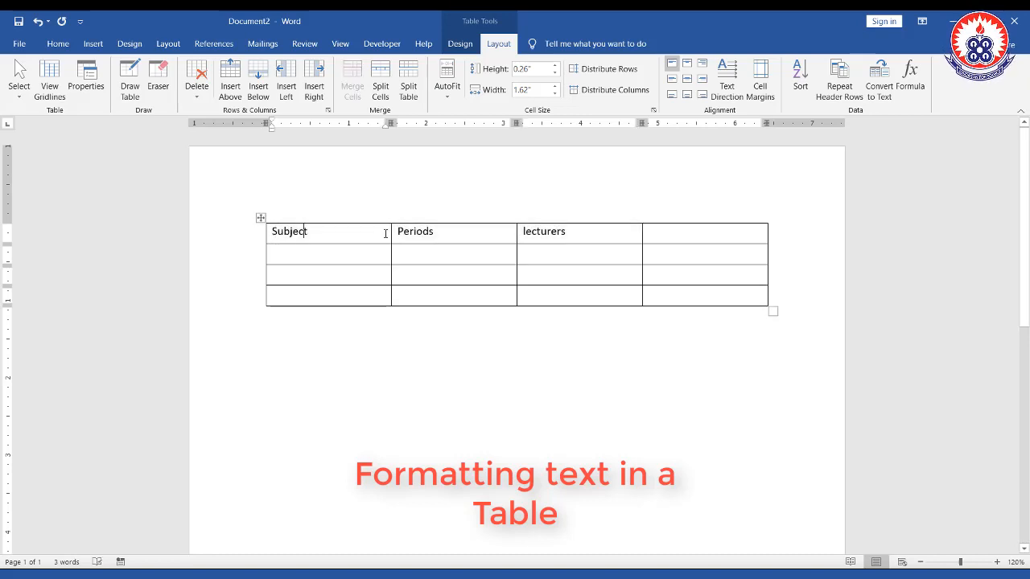
left_click_drag(384, 232, 713, 230)
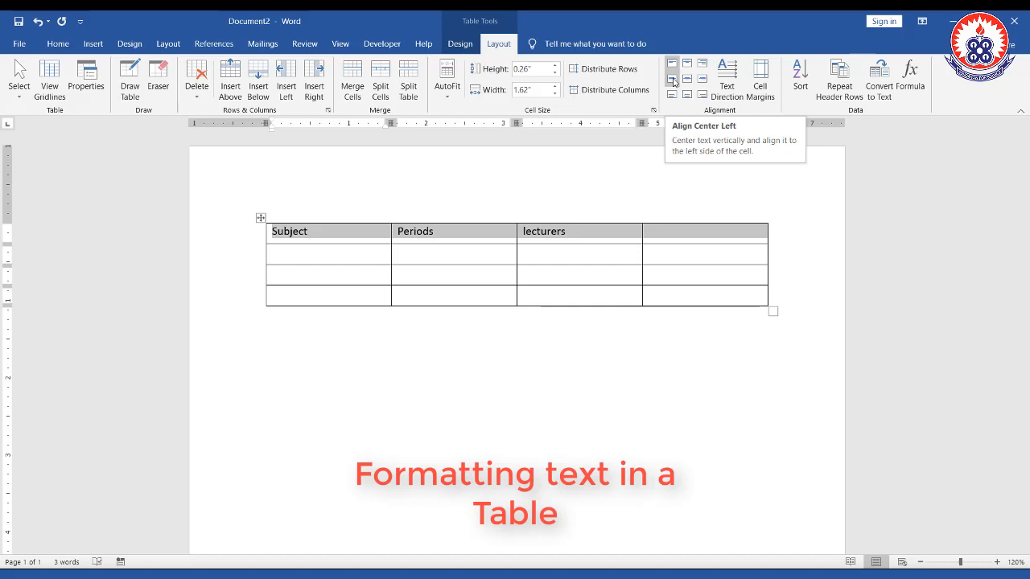
left_click(673, 80)
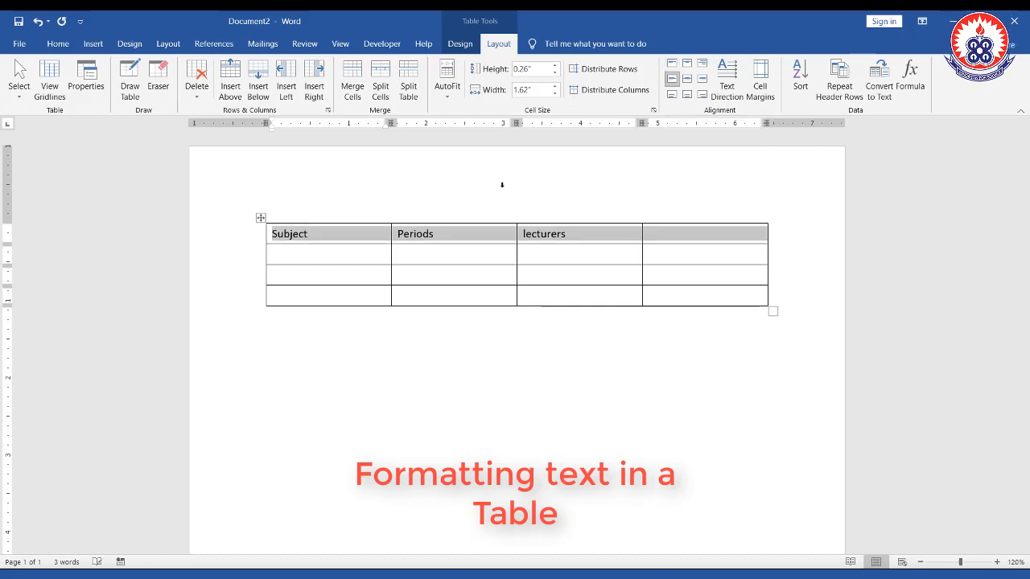
left_click(329, 234)
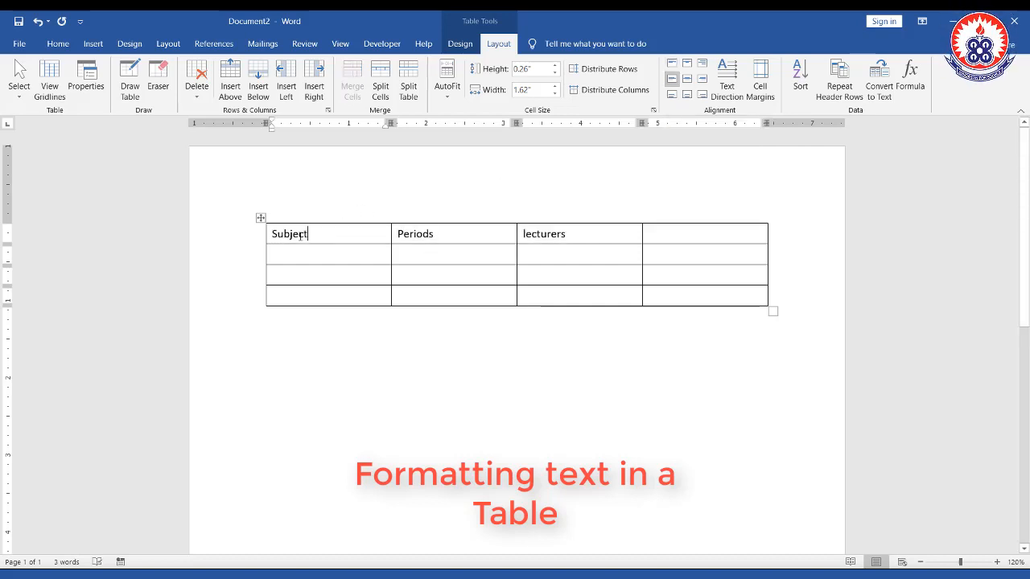
key("ctrl+shift+d")
mouse_move(265, 219)
left_mouse_down()
mouse_move(315, 231)
mouse_move(318, 243)
left_mouse_up()
left_click_drag(273, 233, 695, 229)
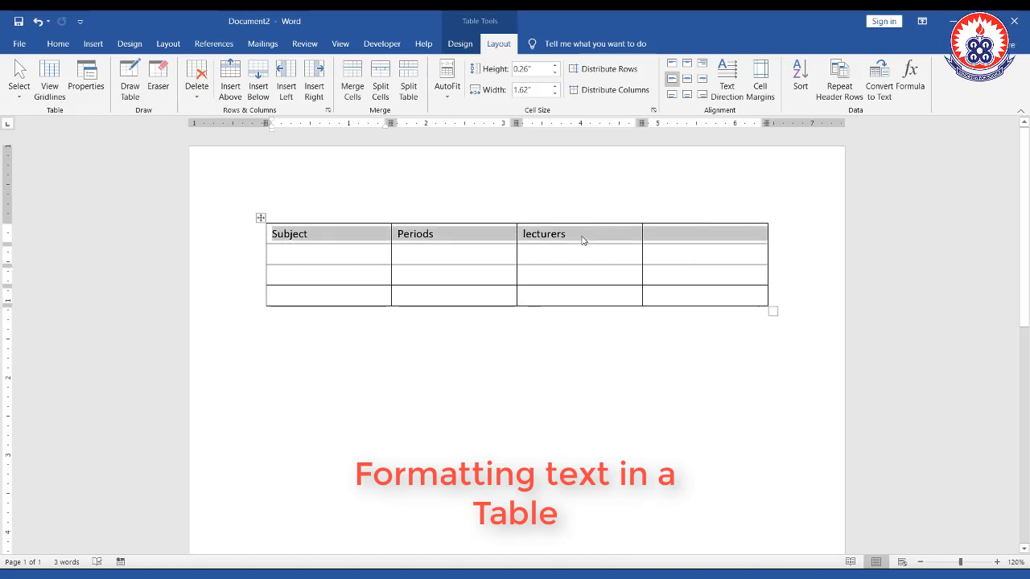
left_click(288, 233)
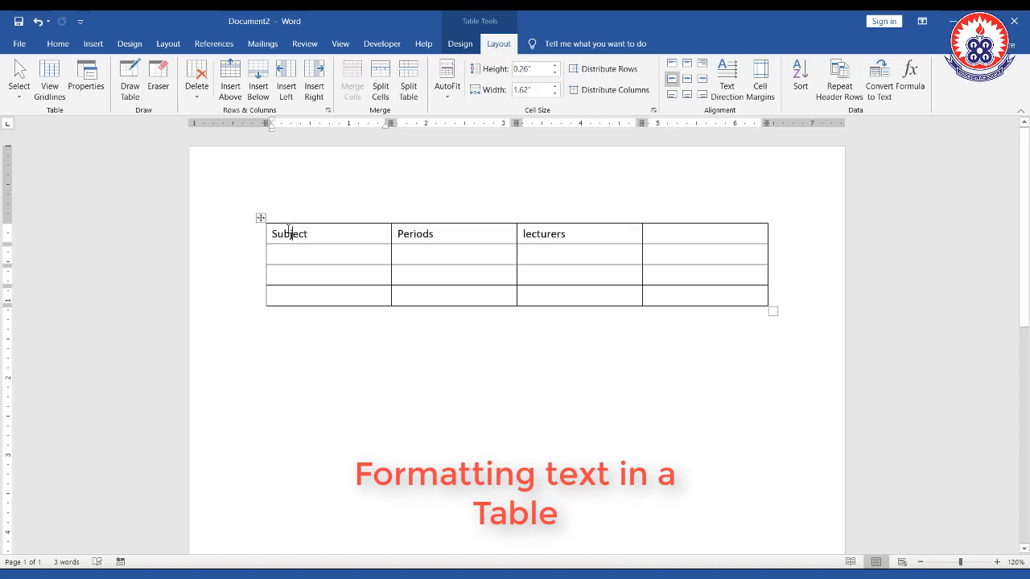
double_click(346, 240)
left_click_drag(411, 233, 647, 231)
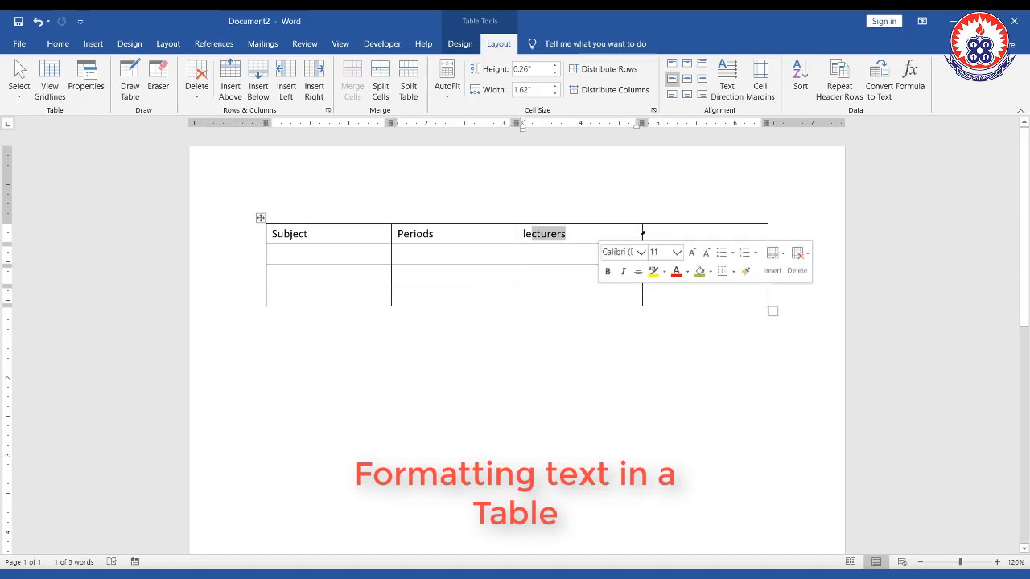
left_click(655, 231)
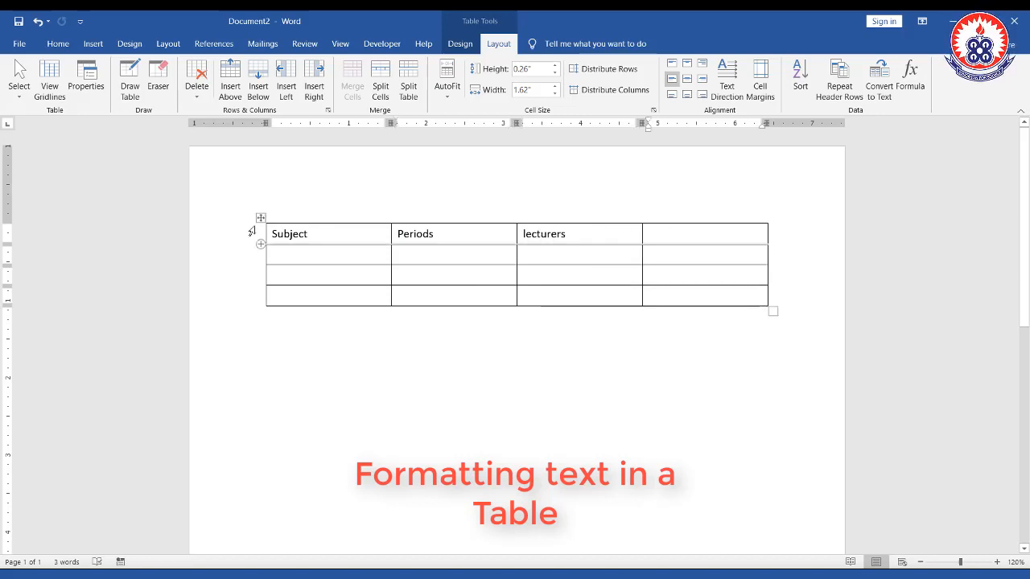
left_click_drag(269, 233, 667, 233)
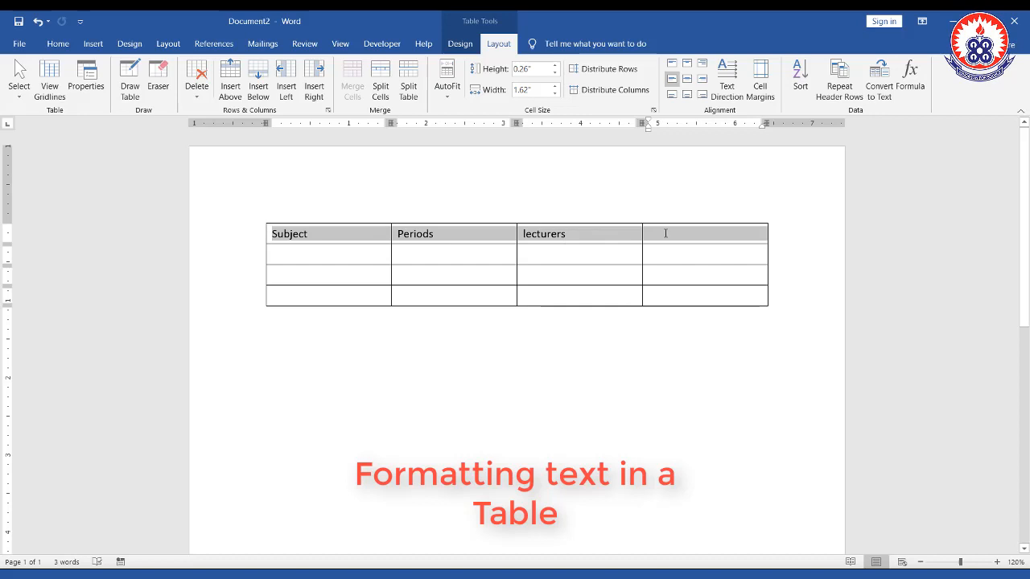
Center the text horizontally and vertically in the "Subject", "Periods" and "lecturers" cells, one cell at a time
left_click(308, 241)
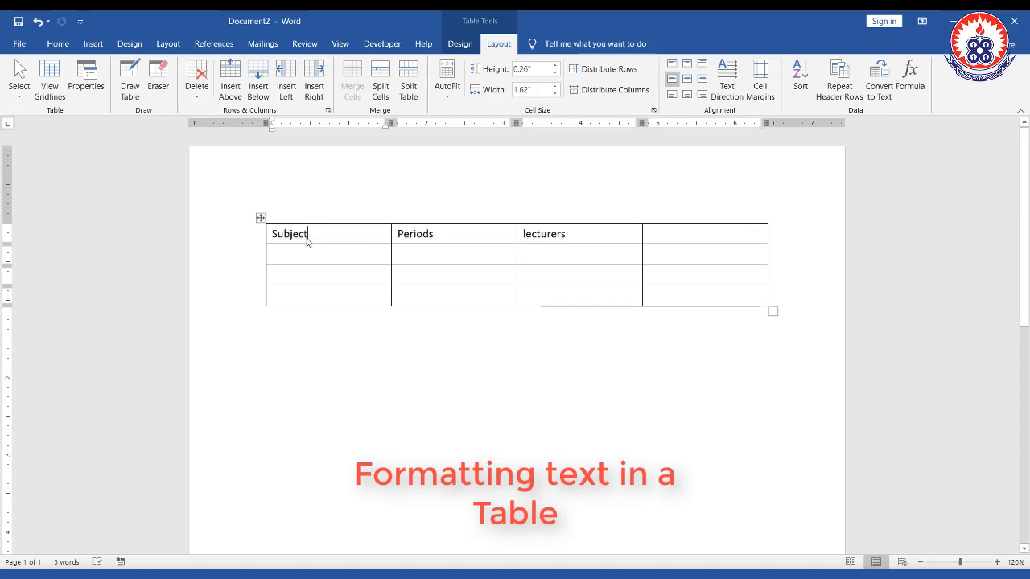
left_click(688, 80)
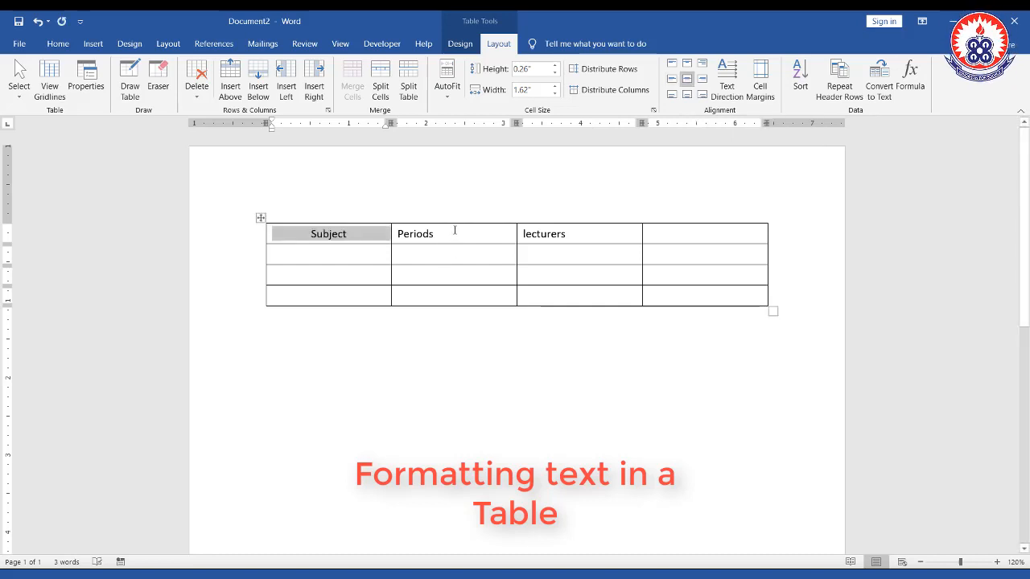
left_click(455, 232)
left_click(688, 81)
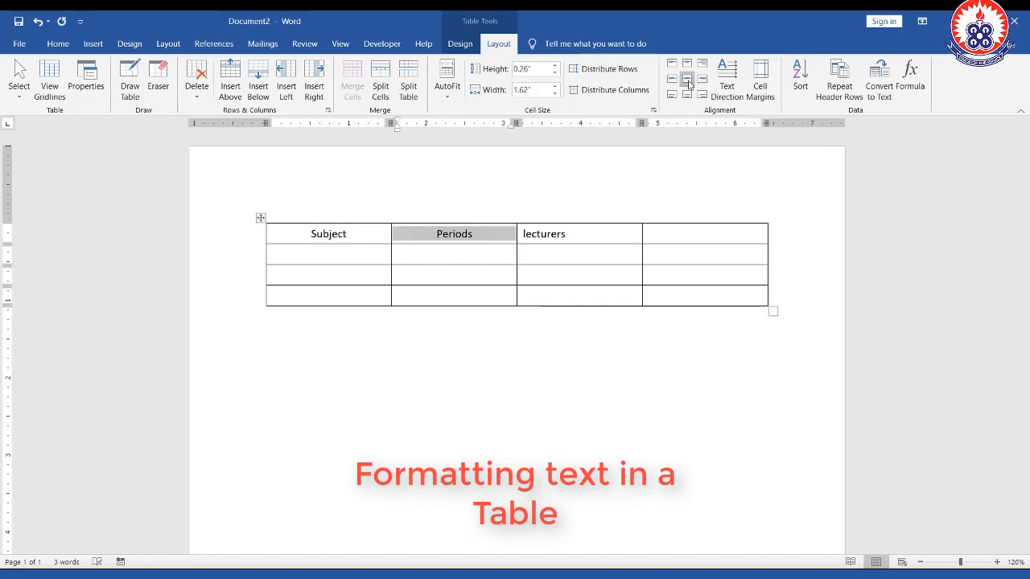
left_click(586, 237)
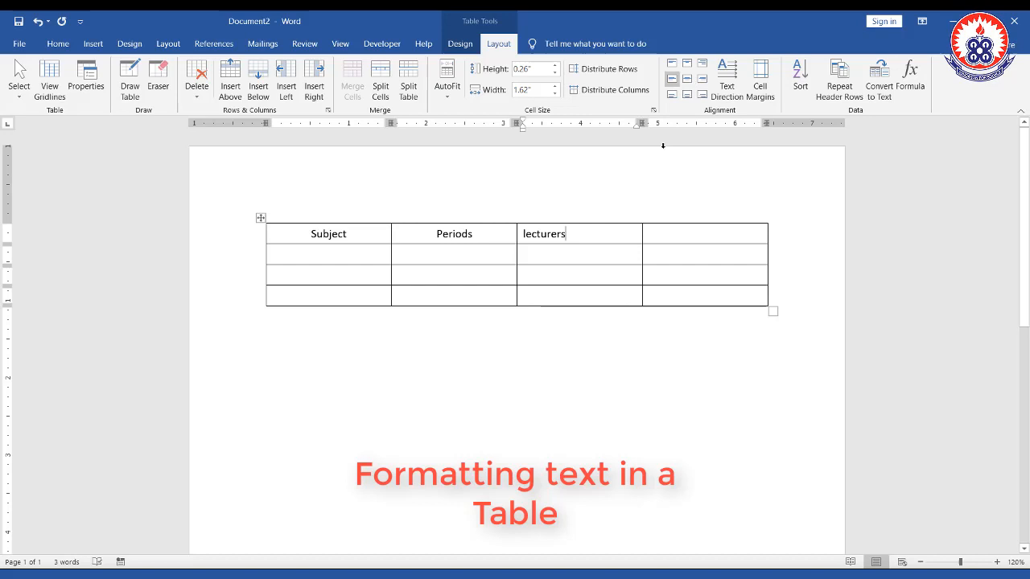
left_click(688, 80)
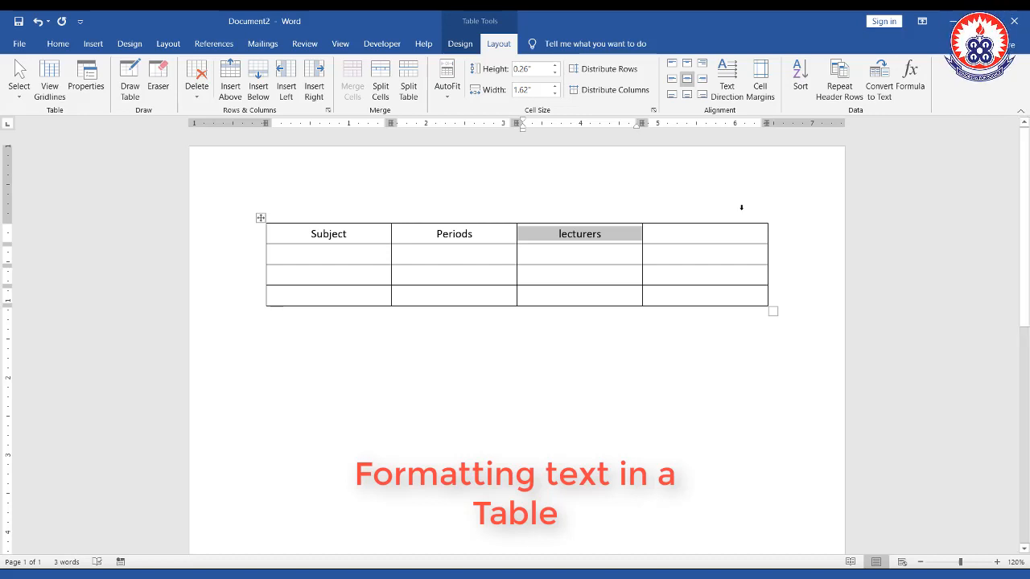
left_click(557, 255)
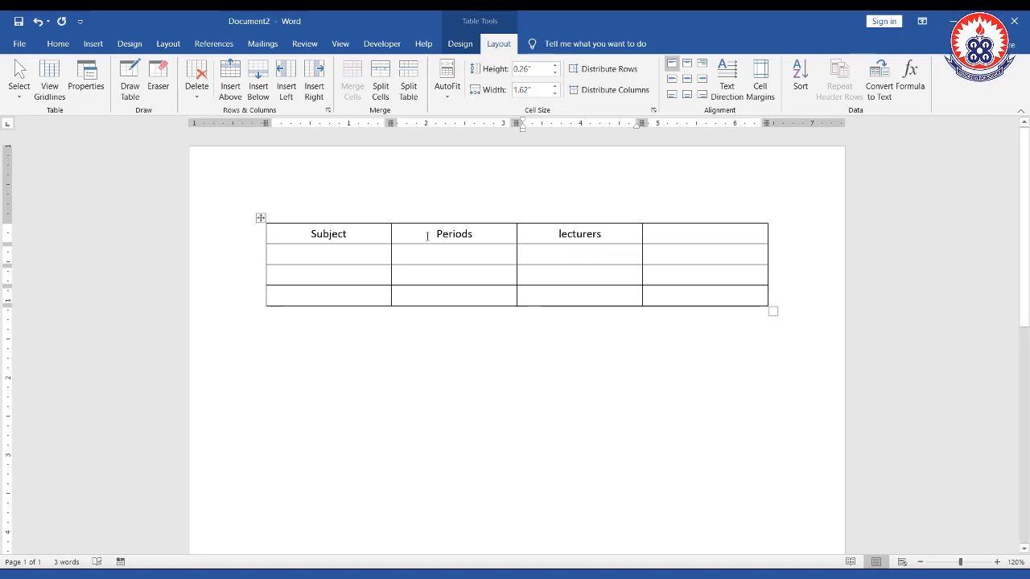
Select the word "Periods" and cycle its cell's text direction through both vertical orientations and back to horizontal
left_click_drag(426, 233, 451, 297)
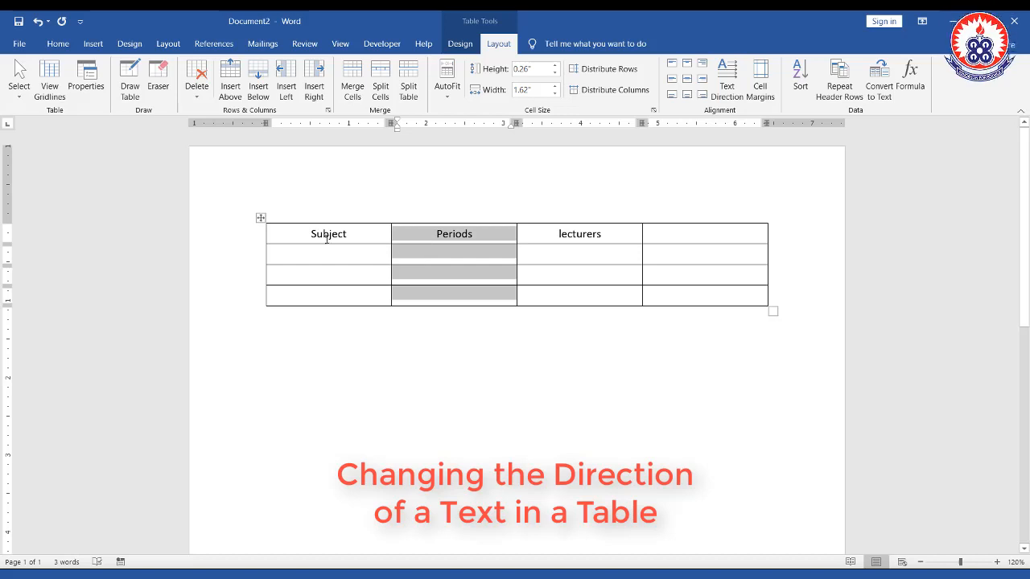
left_click(346, 253)
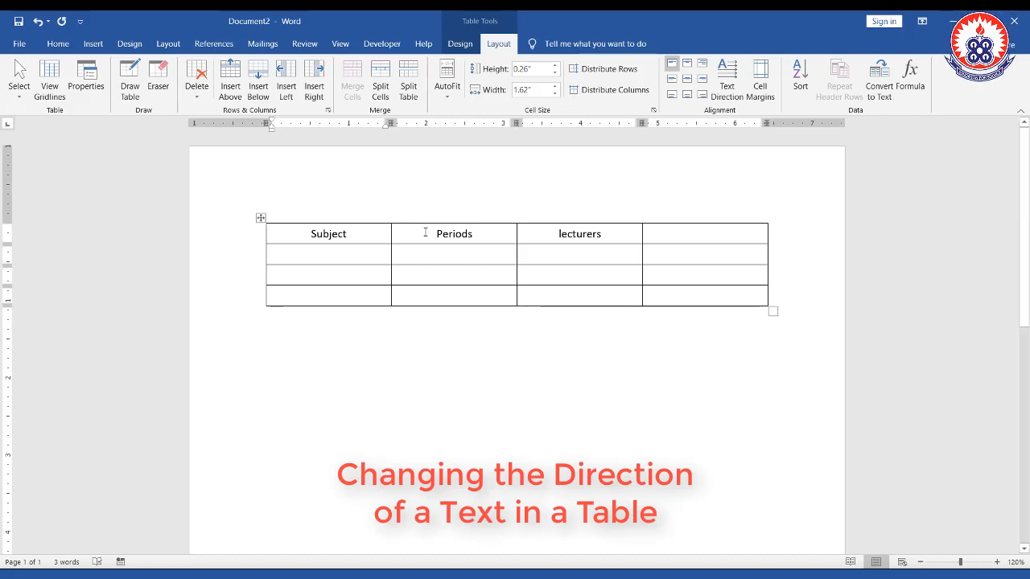
left_click_drag(434, 233, 473, 233)
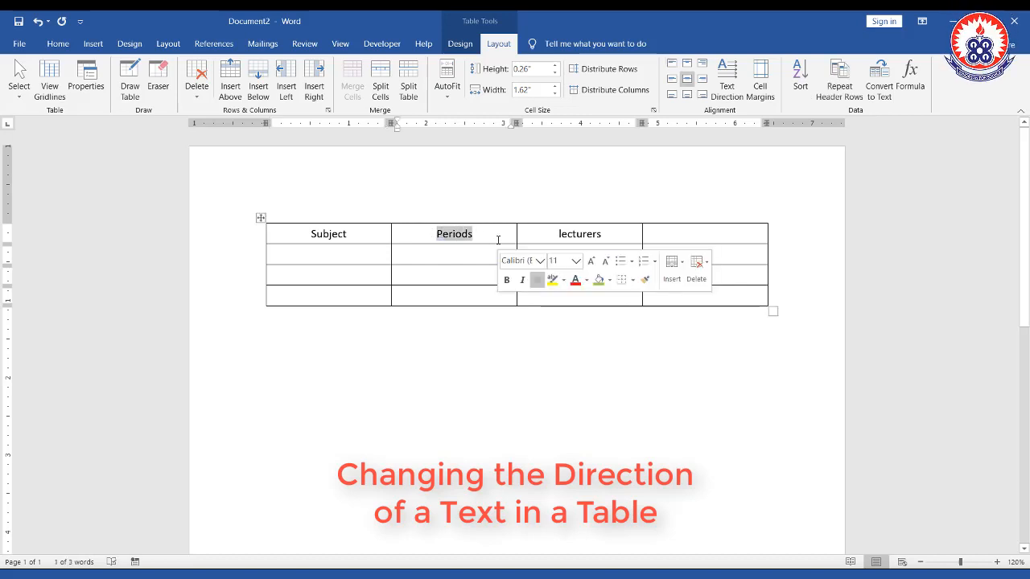
left_click(728, 81)
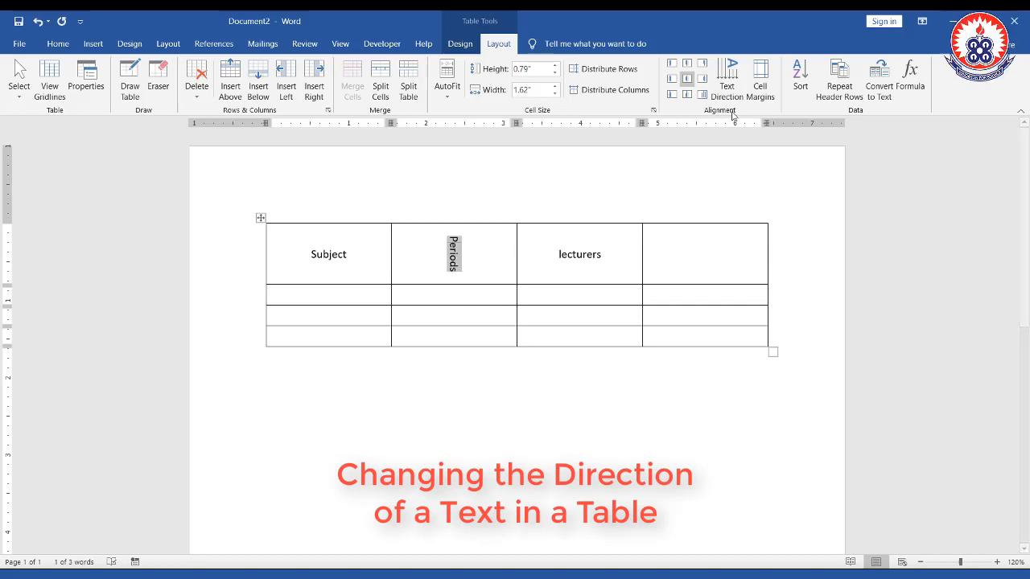
left_click(732, 72)
left_click(733, 72)
left_click(732, 72)
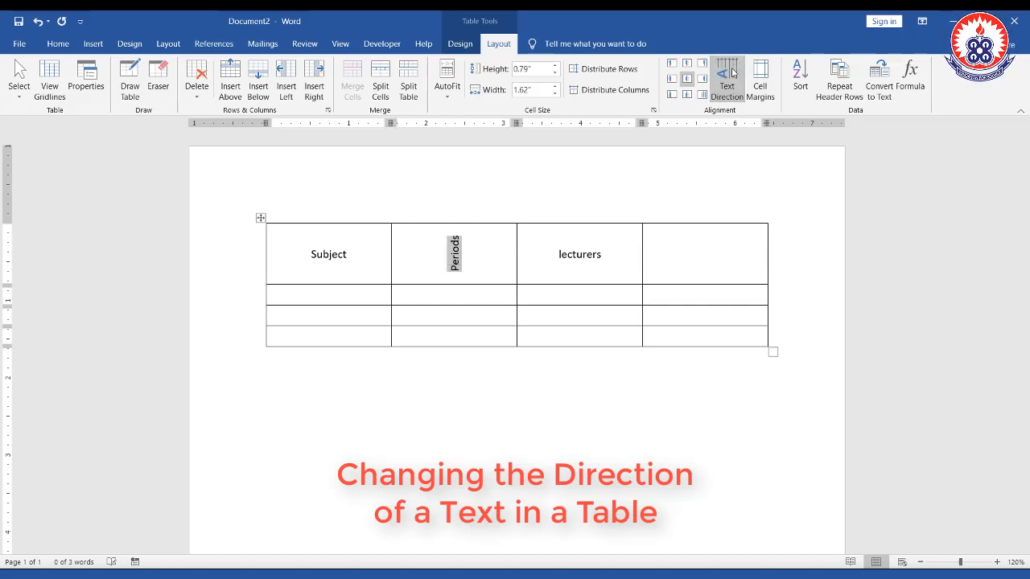
left_click(732, 73)
left_click(732, 72)
left_click(733, 72)
left_click(733, 73)
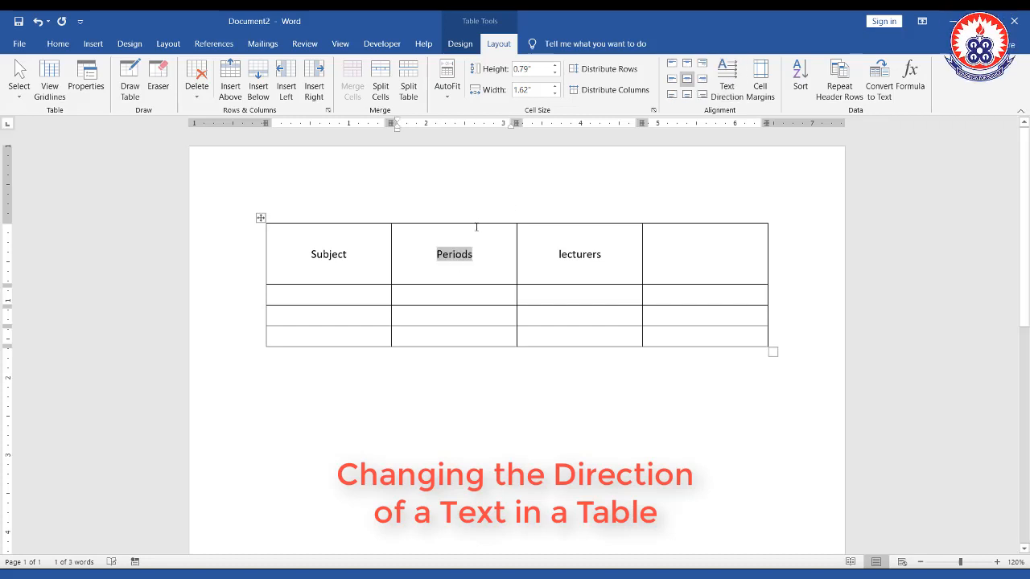
Undo all the text direction changes made to the "Periods" cell
key("ctrl+z")
key("ctrl+z")
key("ctrl+z")
key("ctrl+z")
key("ctrl+z")
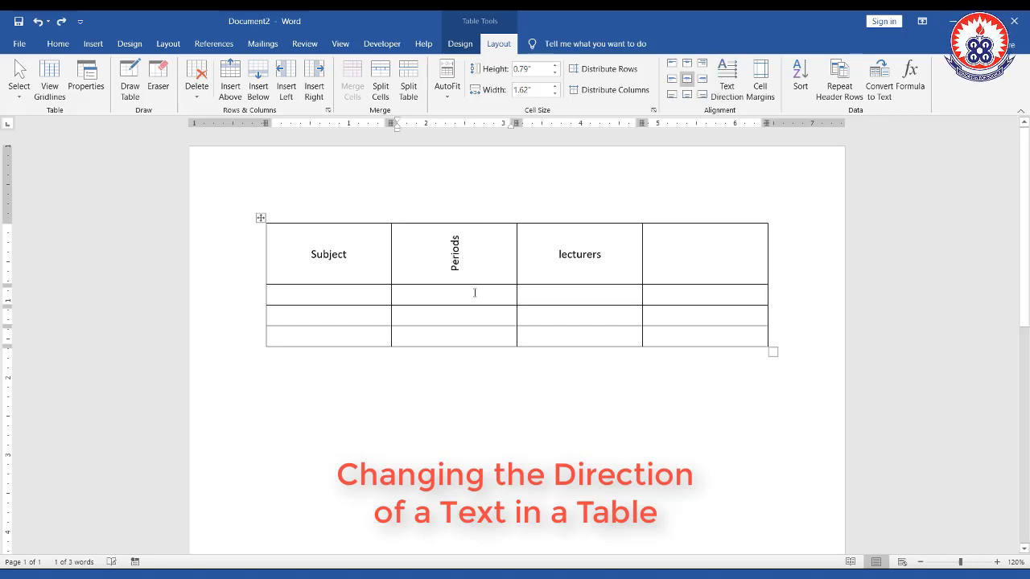
key("ctrl+z")
key("ctrl+z")
key("ctrl+z")
key("ctrl+z")
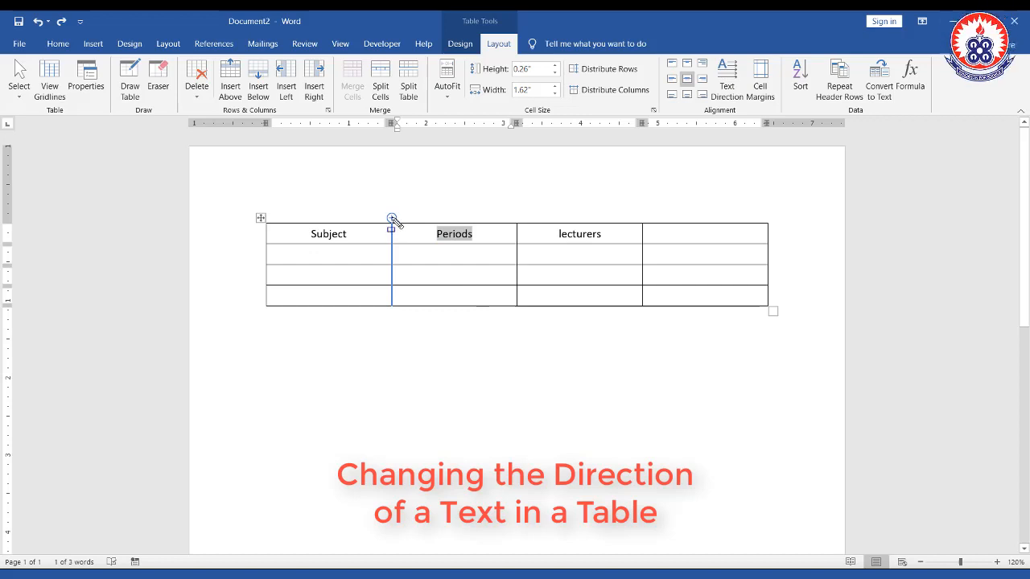
mouse_move(391, 216)
left_mouse_down()
mouse_move(414, 255)
mouse_move(523, 253)
left_mouse_up()
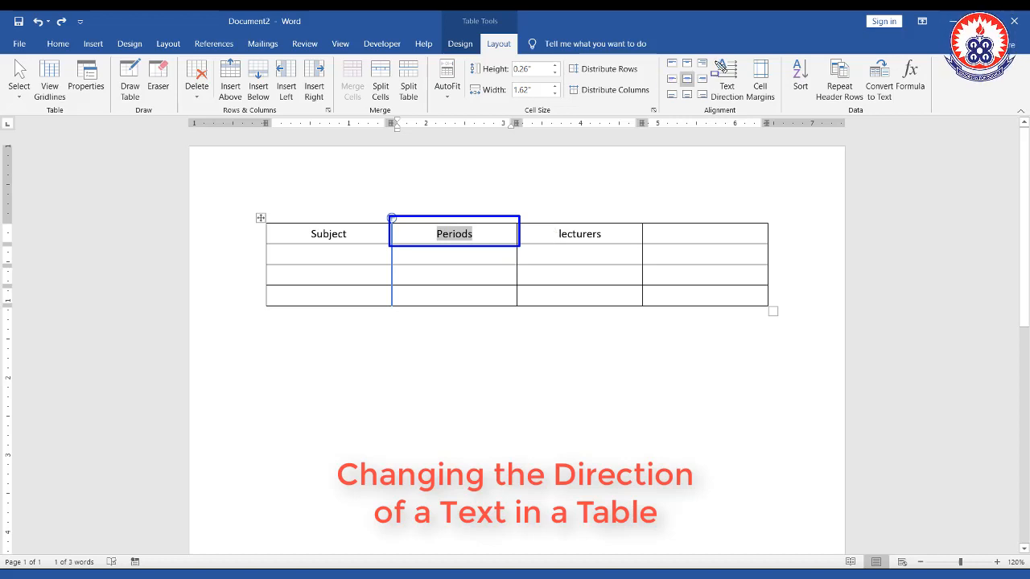
left_click_drag(709, 53, 745, 109)
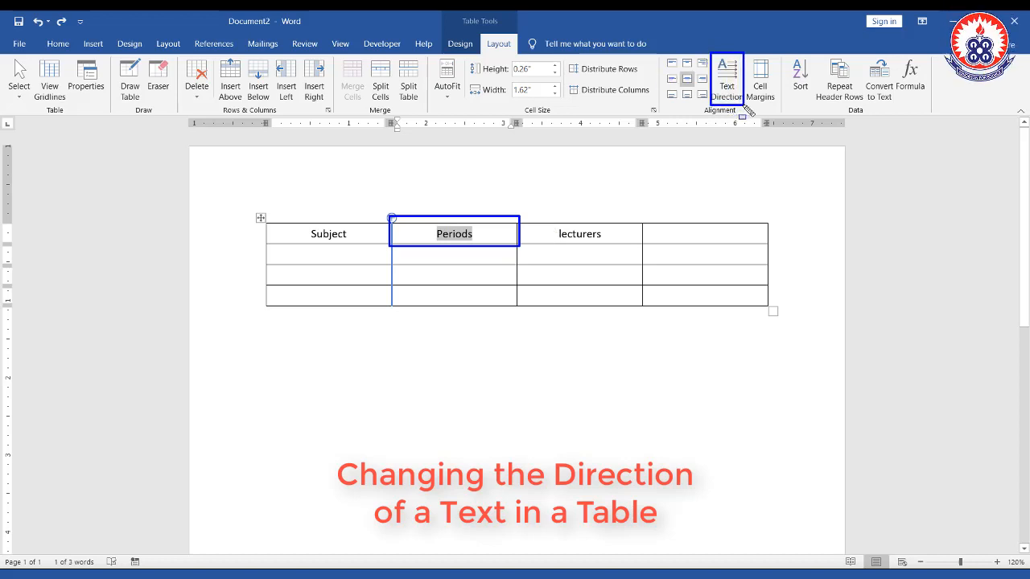
key("Escape")
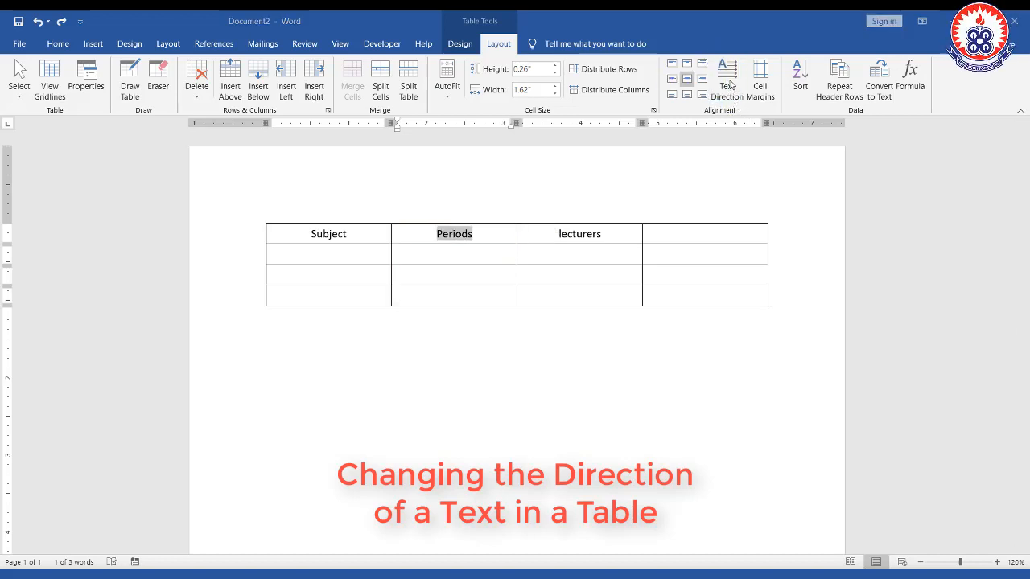
Rotate the "Periods" text to read downward and then upward, and undo both direction changes
left_click(728, 81)
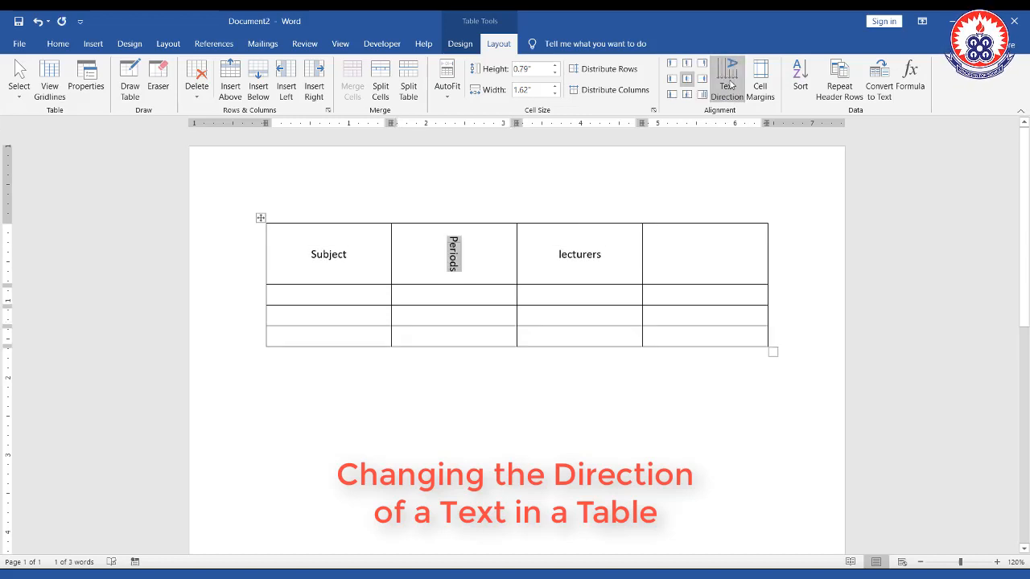
left_click(731, 83)
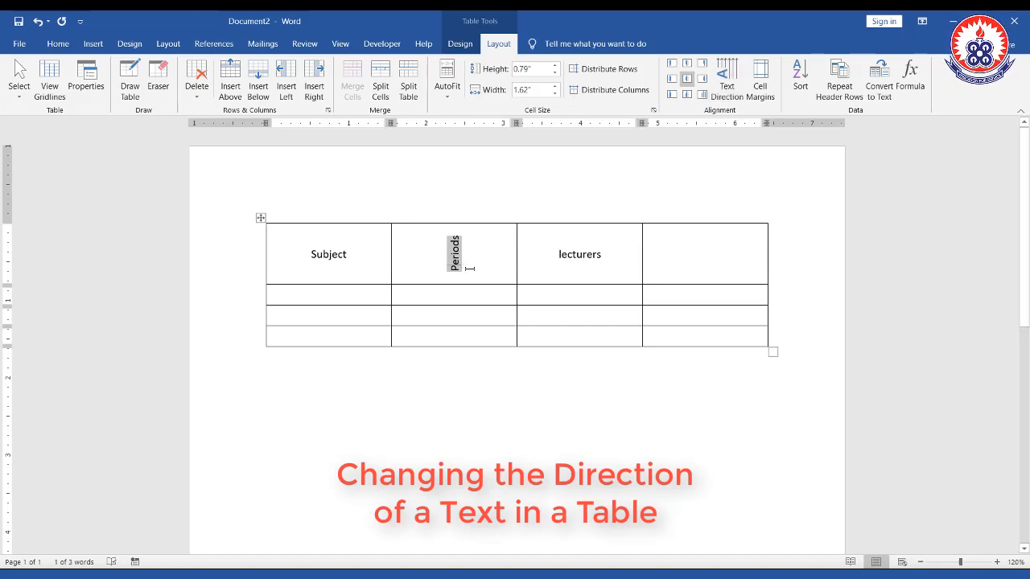
key("ctrl+z")
key("ctrl+z")
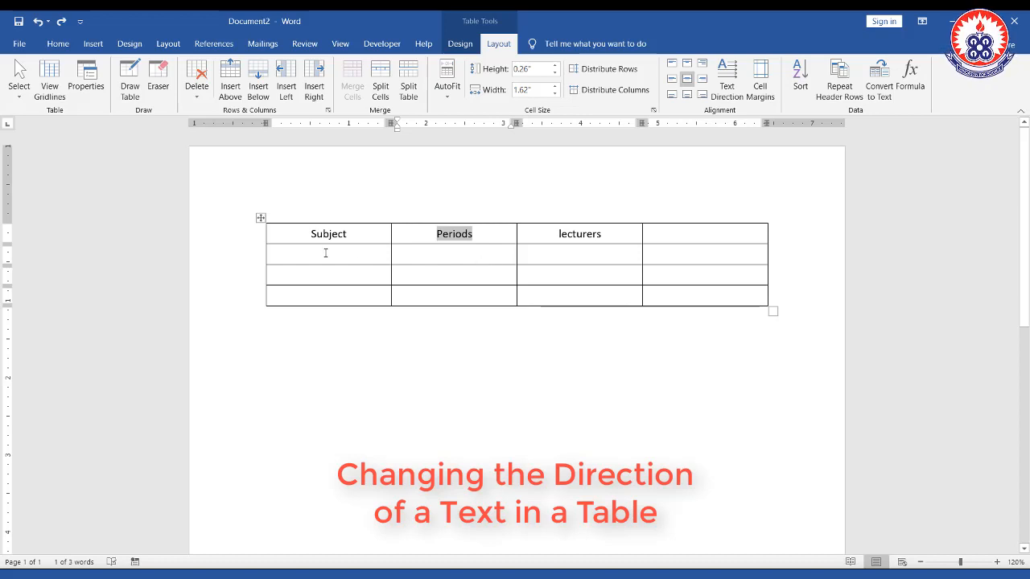
left_click(436, 235)
left_click_drag(437, 234, 470, 299)
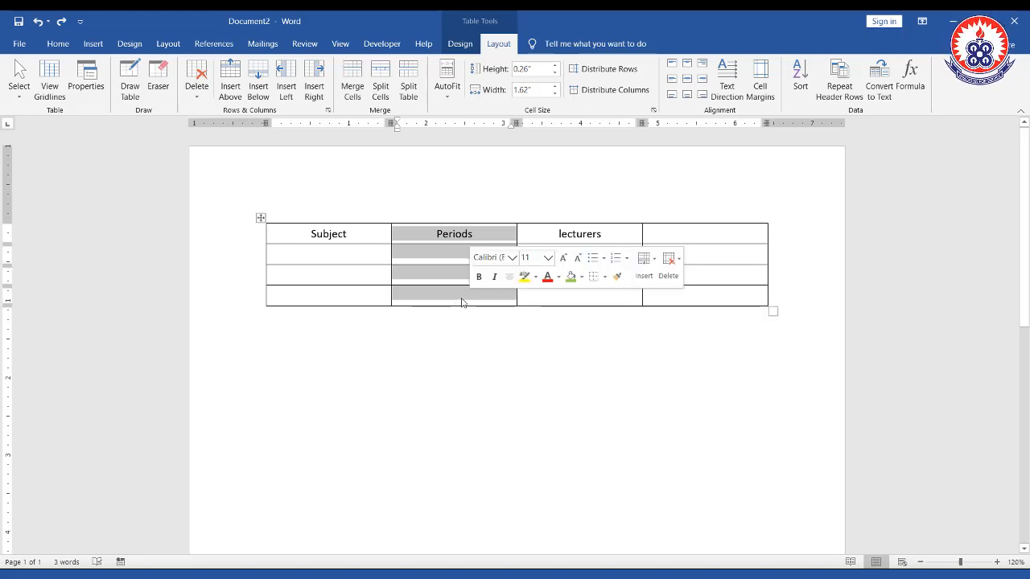
left_click(437, 256)
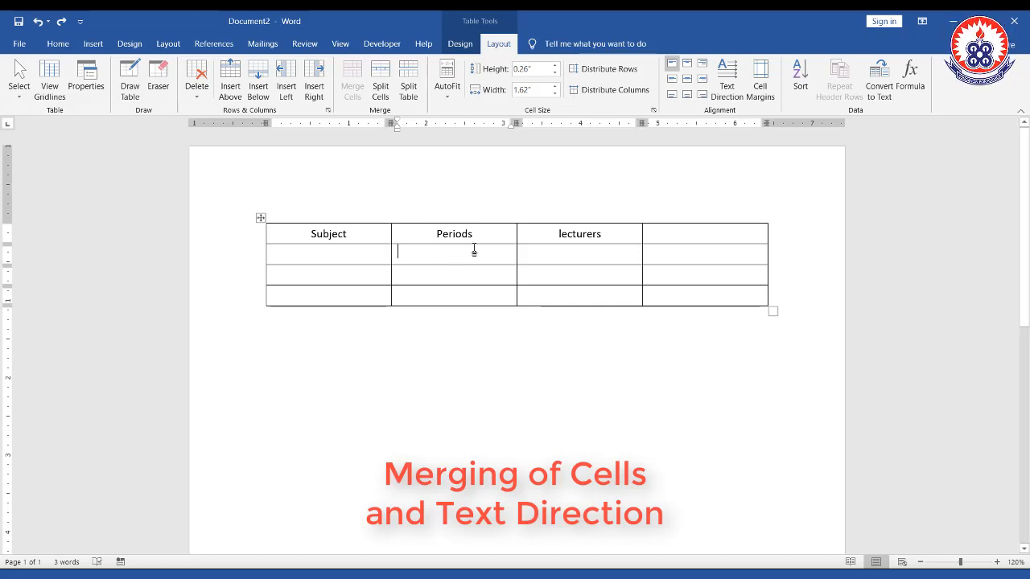
Merge the two second-row cells below "Periods" and "lecturers" into one cell
left_click_drag(459, 257, 559, 254)
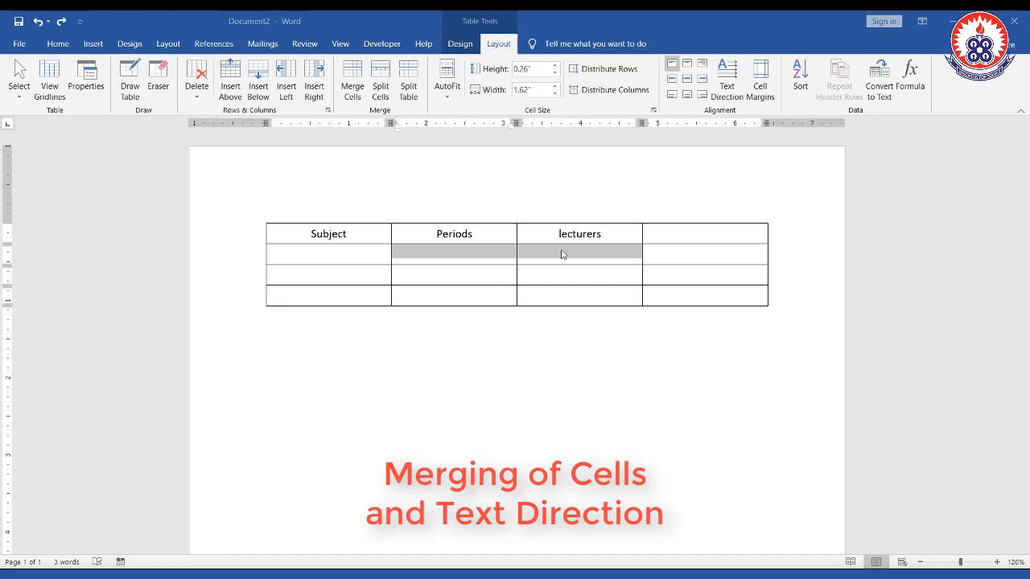
right_click(507, 258)
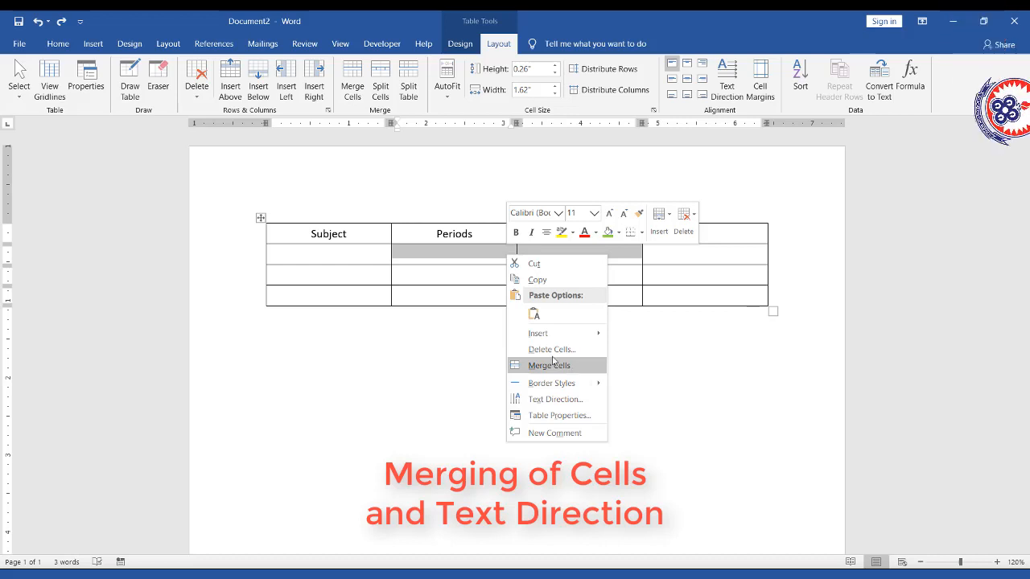
right_click(450, 257)
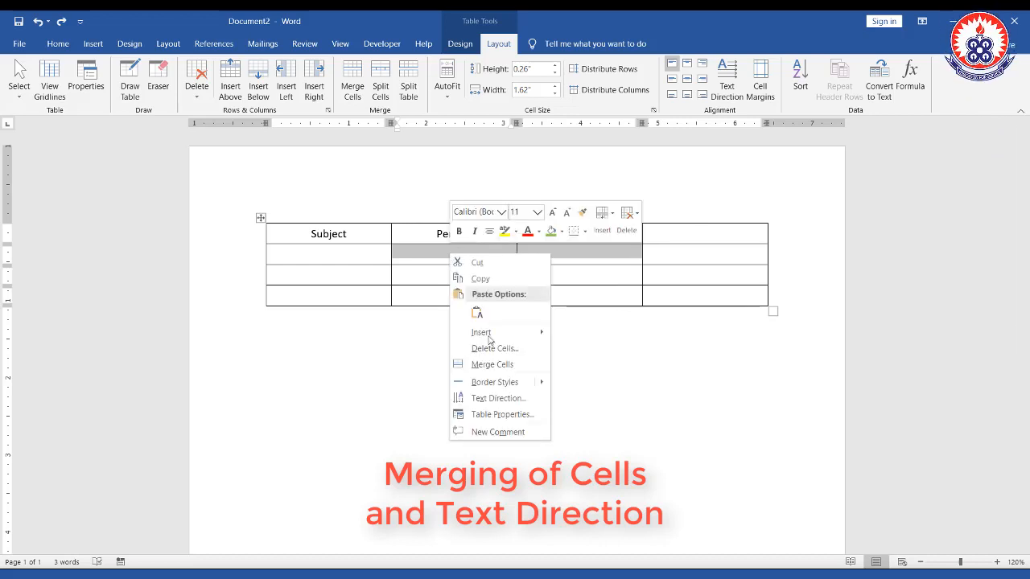
left_click(512, 364)
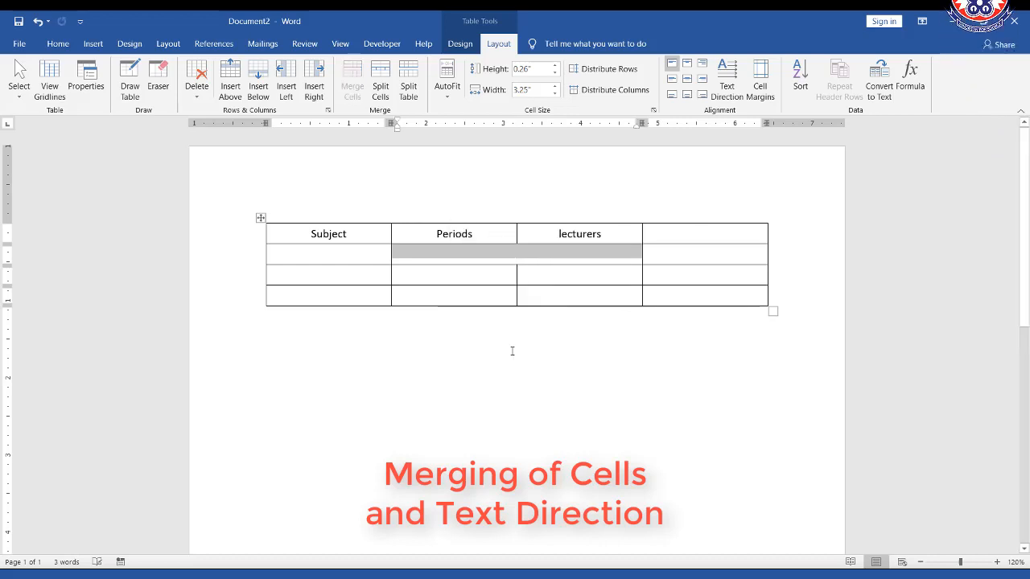
left_click(527, 263)
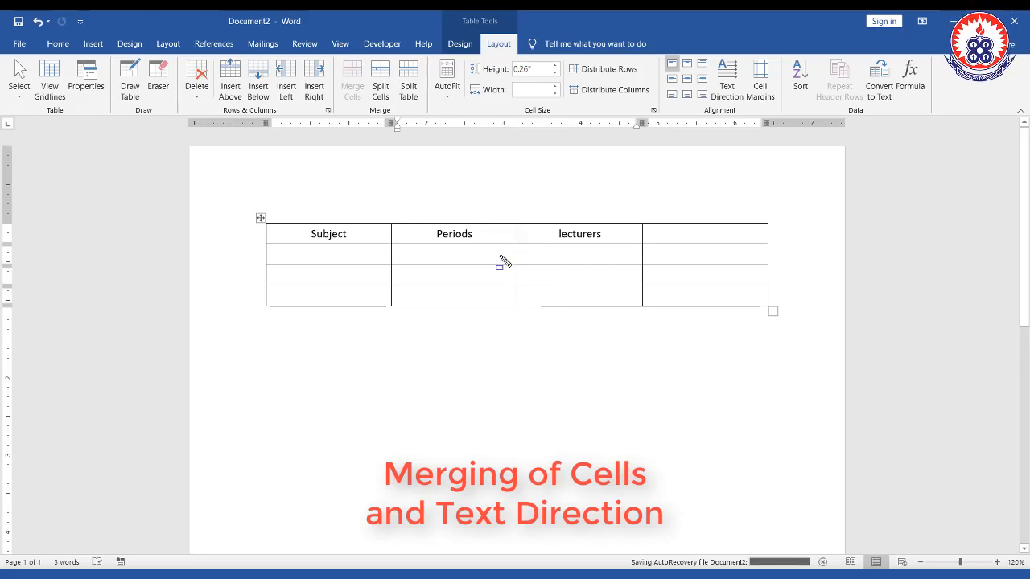
left_click_drag(504, 238, 530, 277)
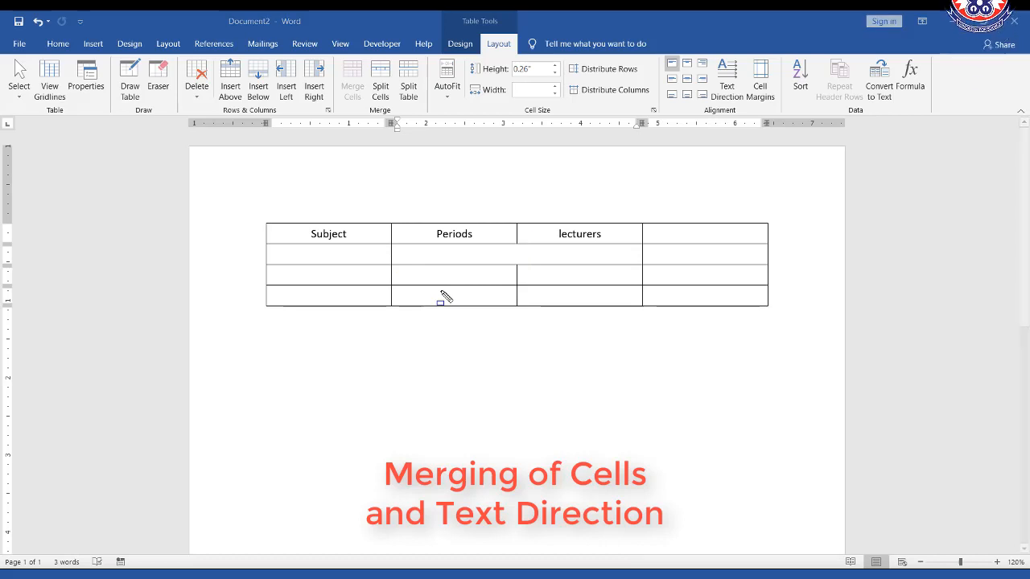
left_click_drag(391, 250, 647, 274)
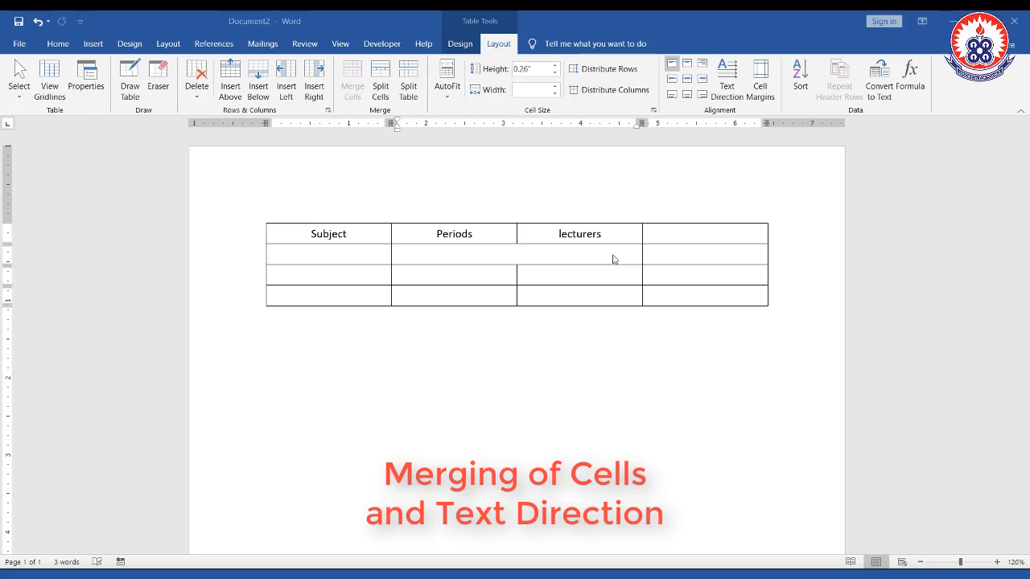
Undo the merge of the two second-row cells below "Periods" and "lecturers"
left_click(613, 259)
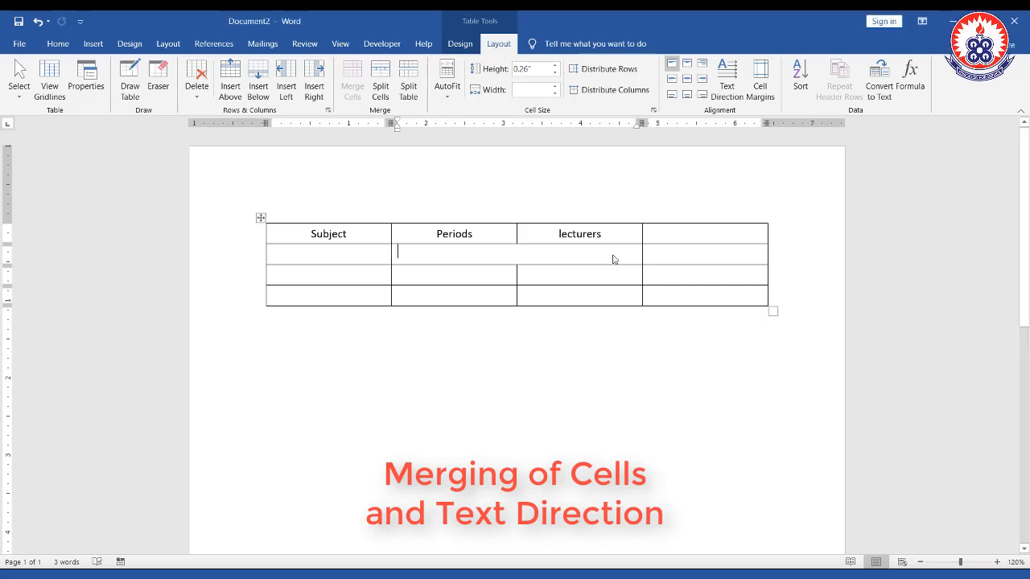
double_click(613, 259)
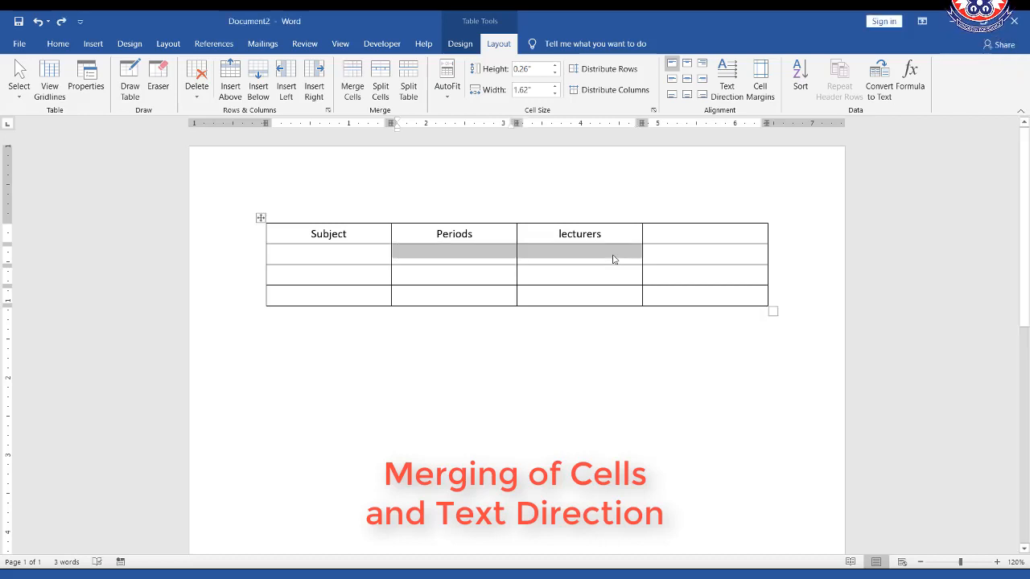
left_click(613, 260)
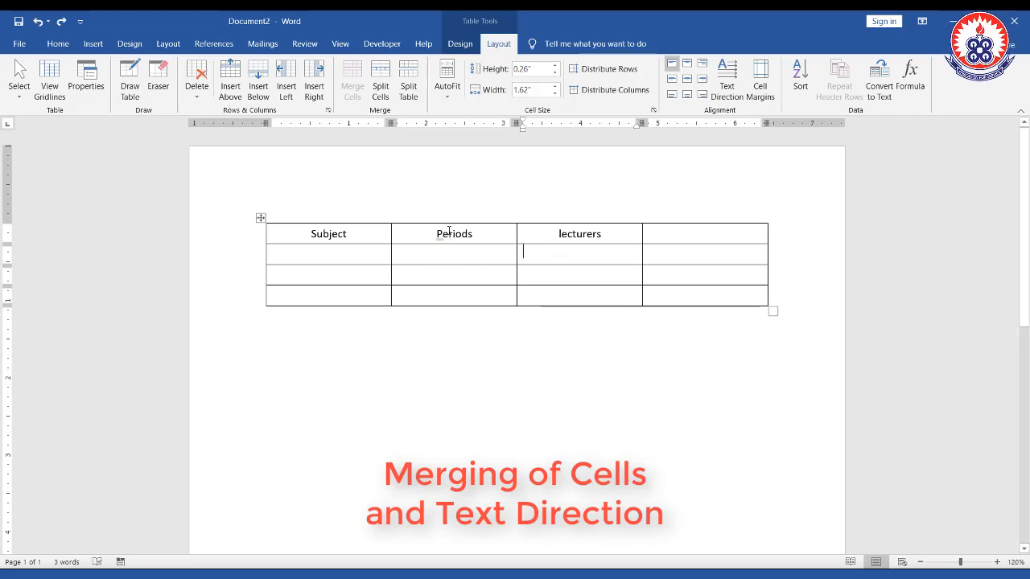
Merge all four cells of the "Periods" column into a single cell
left_click_drag(449, 233, 443, 304)
left_click(448, 259)
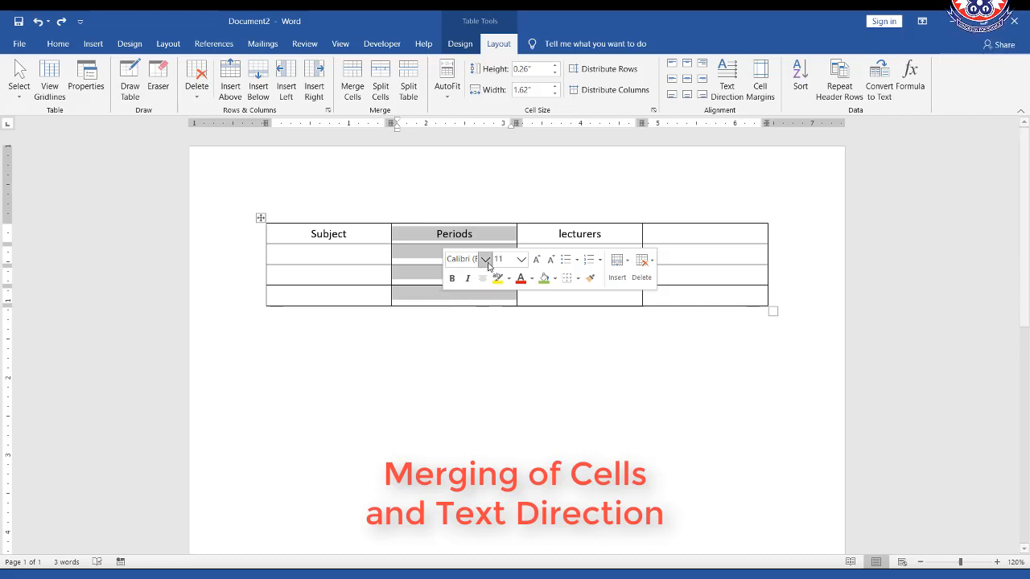
right_click(416, 279)
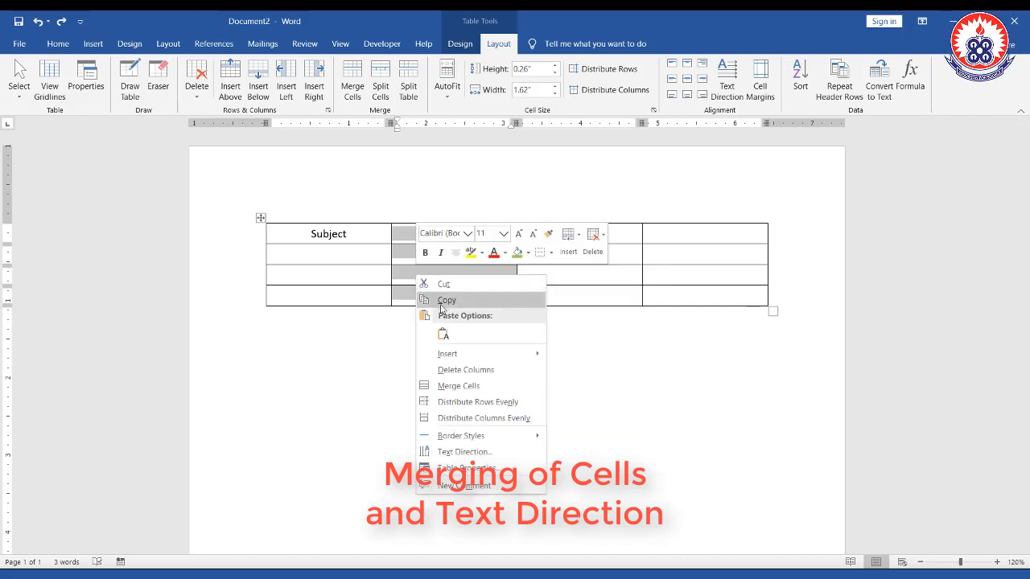
mouse_move(468, 362)
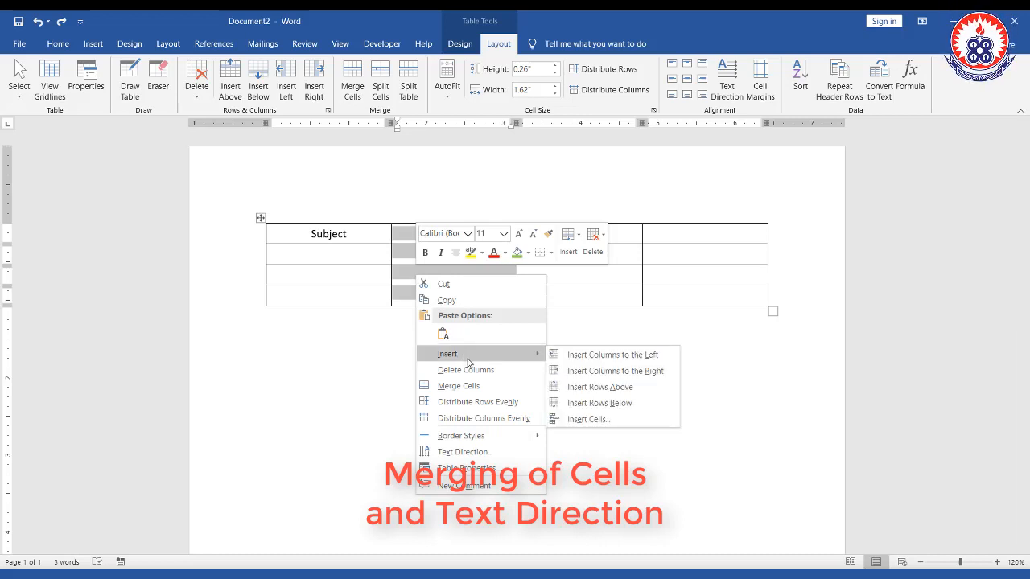
left_click(468, 387)
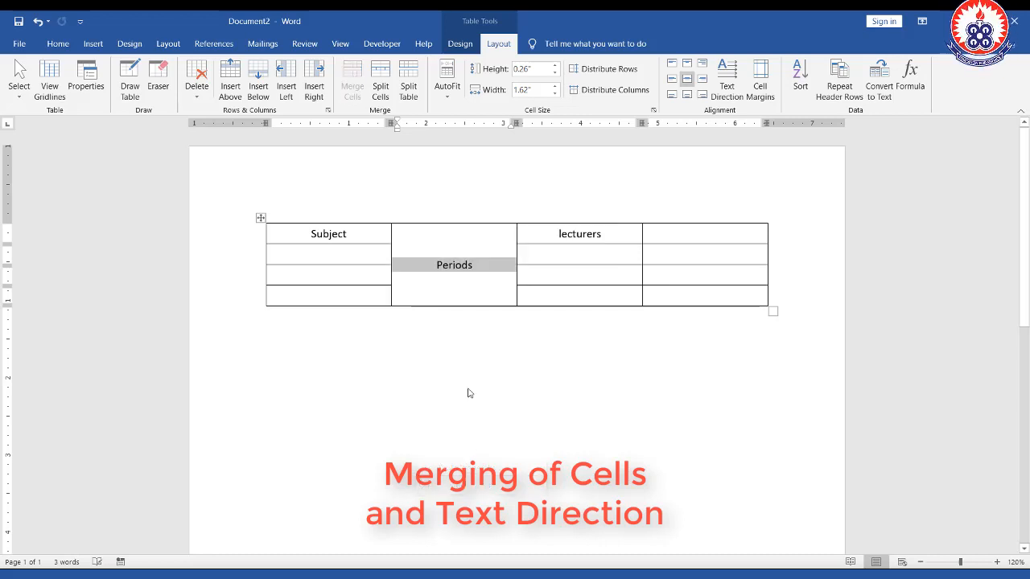
left_click(494, 291)
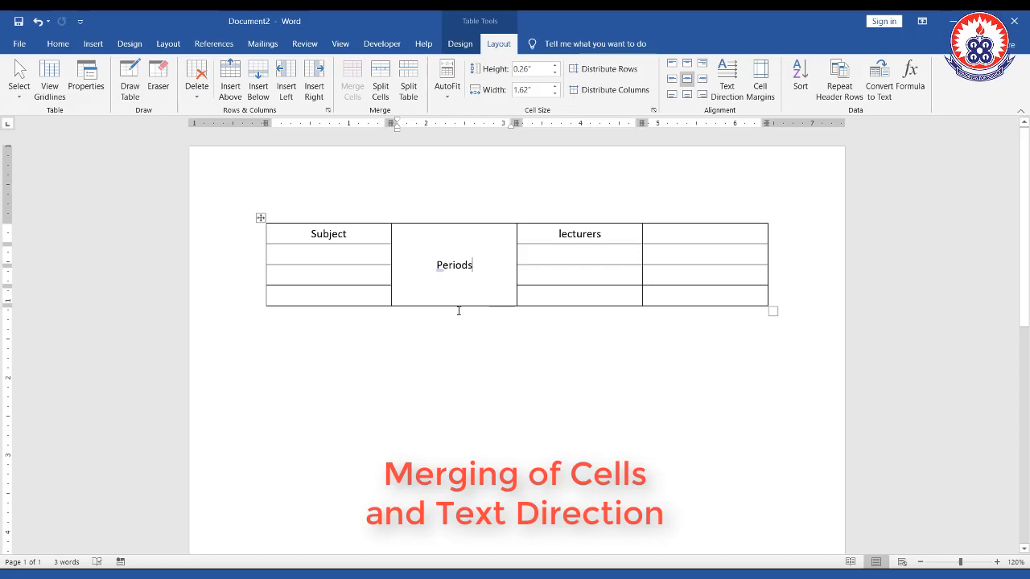
left_click_drag(457, 312, 459, 243)
left_click_drag(445, 312, 468, 312)
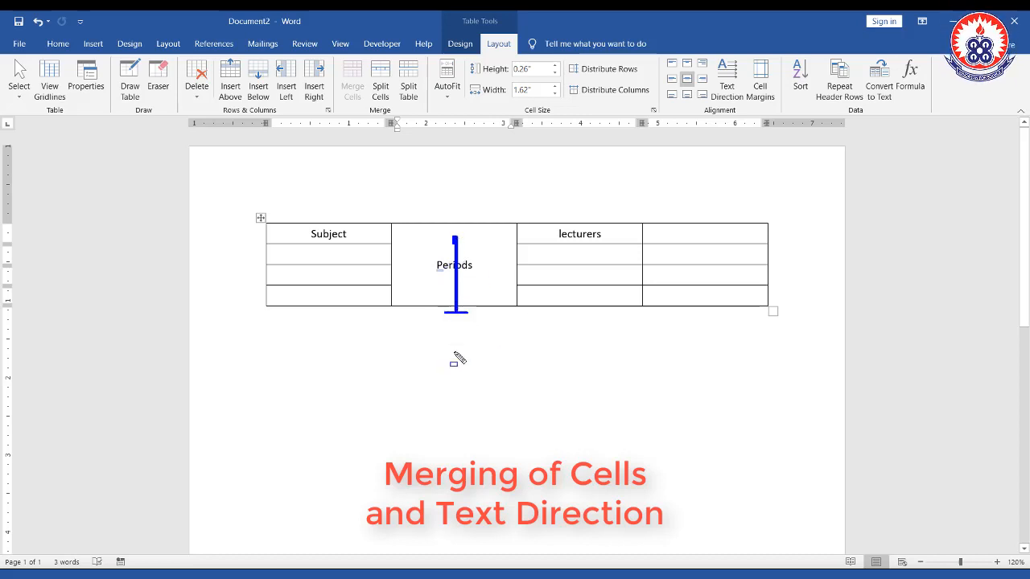
key("Escape")
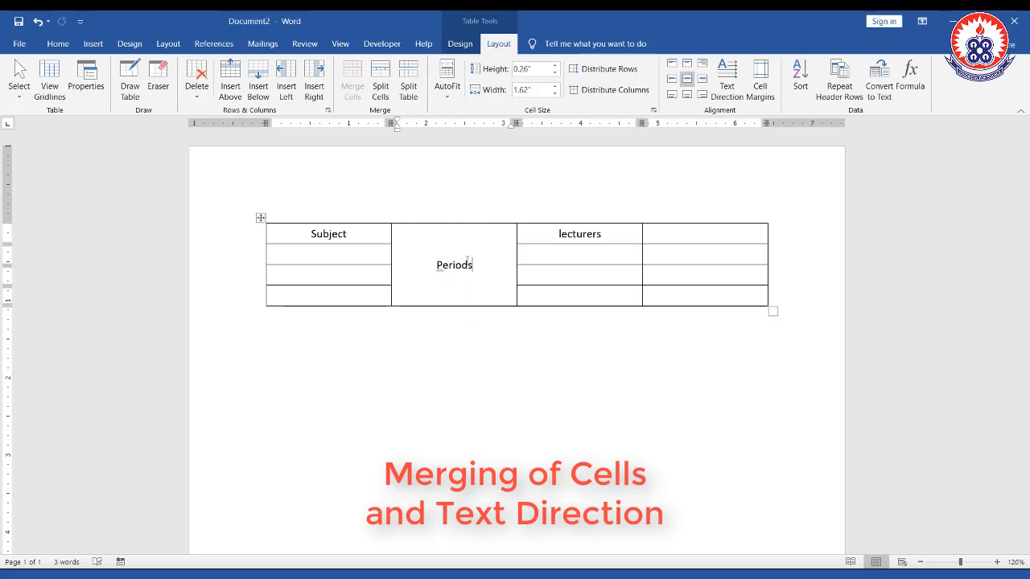
Select the word "Periods" in the merged cell and open its Text Direction settings
double_click(436, 265)
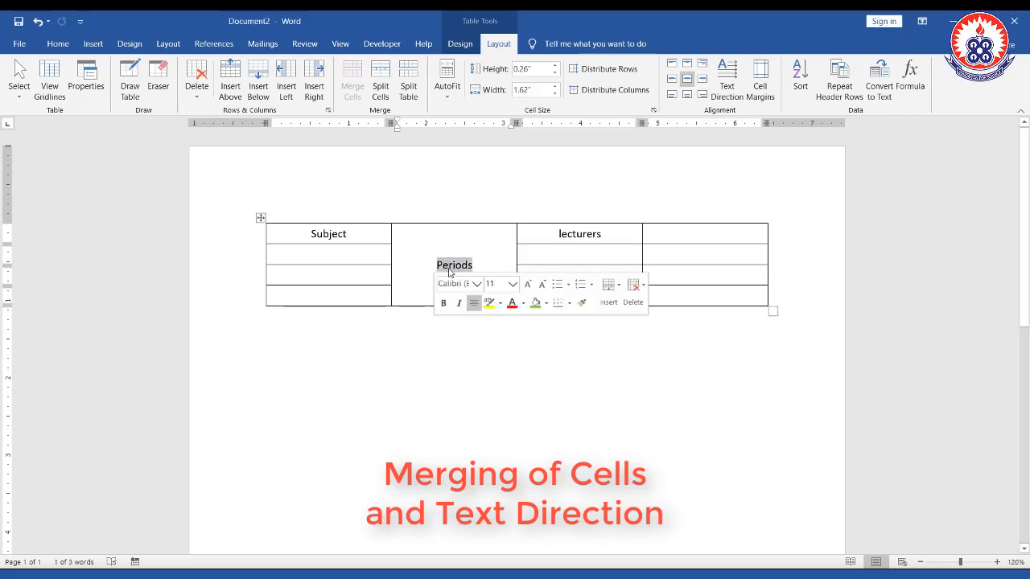
right_click(451, 272)
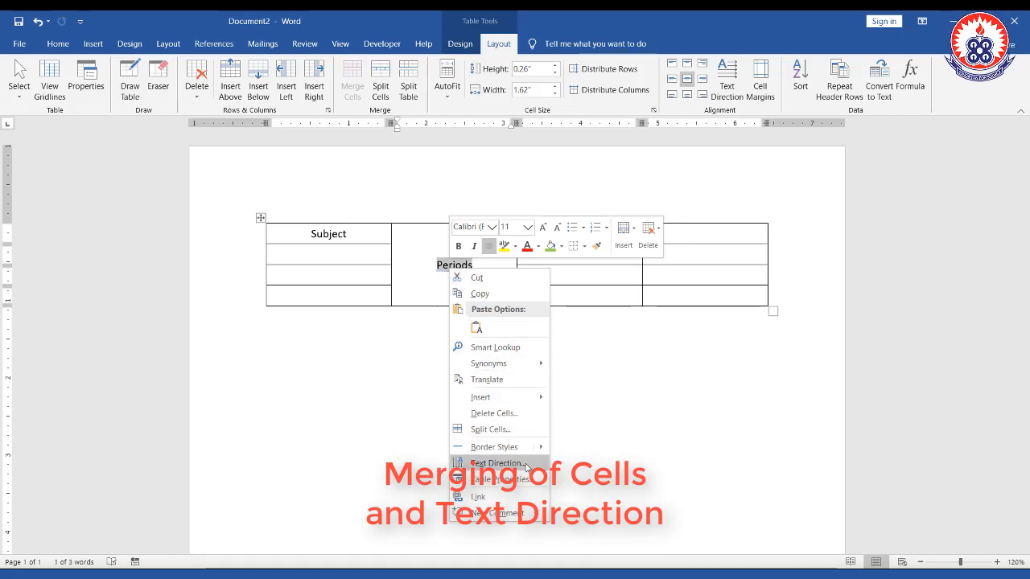
left_click(497, 464)
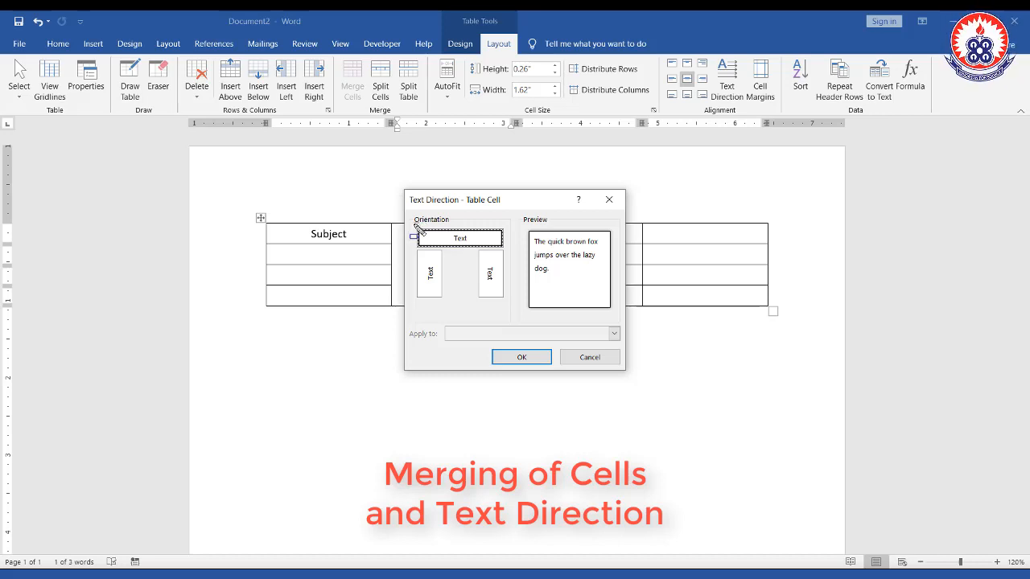
mouse_move(407, 211)
left_mouse_down()
mouse_move(462, 229)
mouse_move(425, 240)
mouse_move(510, 250)
left_mouse_up()
key("Escape")
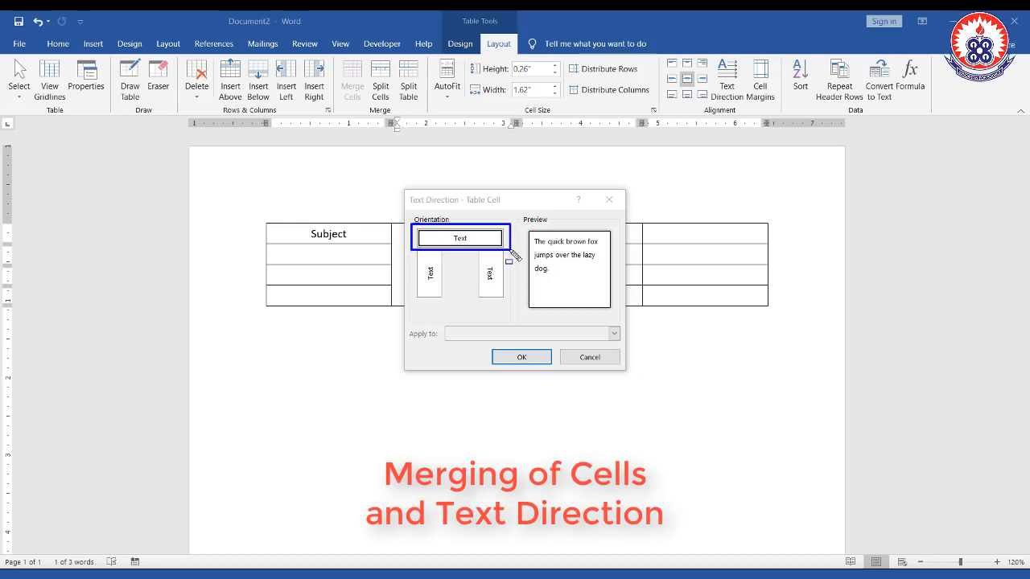
mouse_move(411, 303)
left_mouse_down()
mouse_move(438, 302)
mouse_move(450, 232)
left_mouse_up()
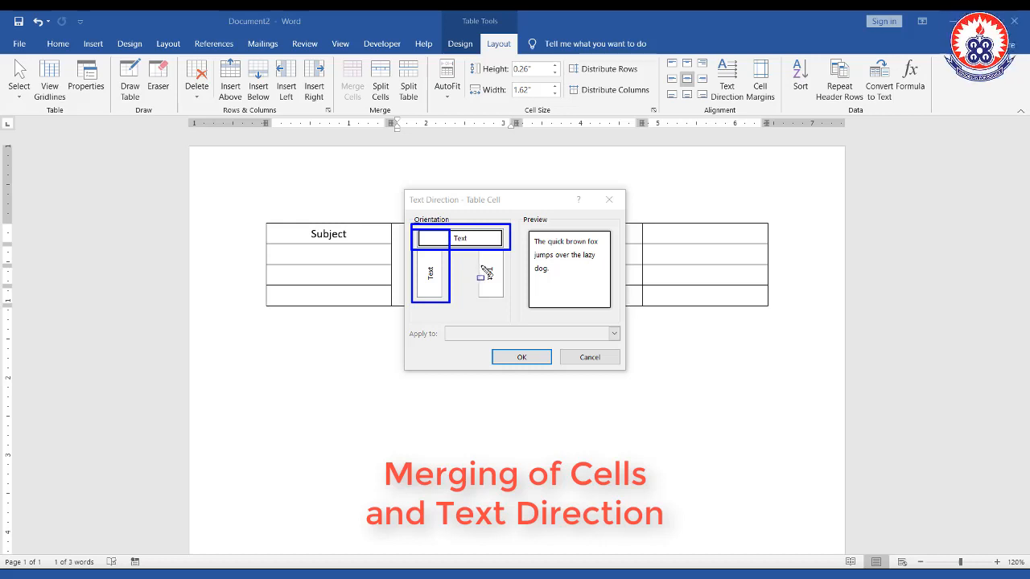
mouse_move(473, 243)
left_mouse_down()
mouse_move(494, 308)
mouse_move(510, 304)
left_mouse_up()
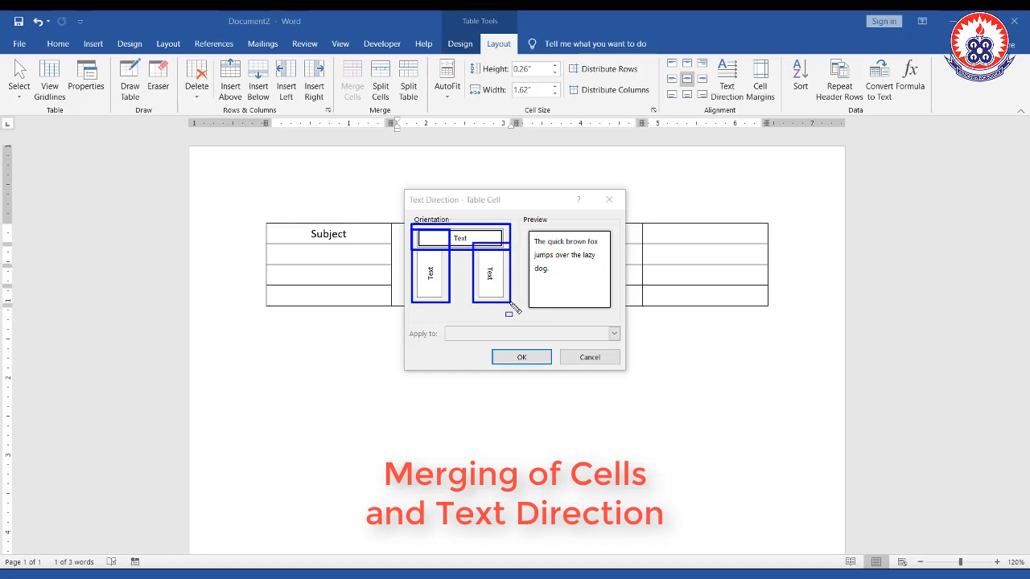
key("Escape")
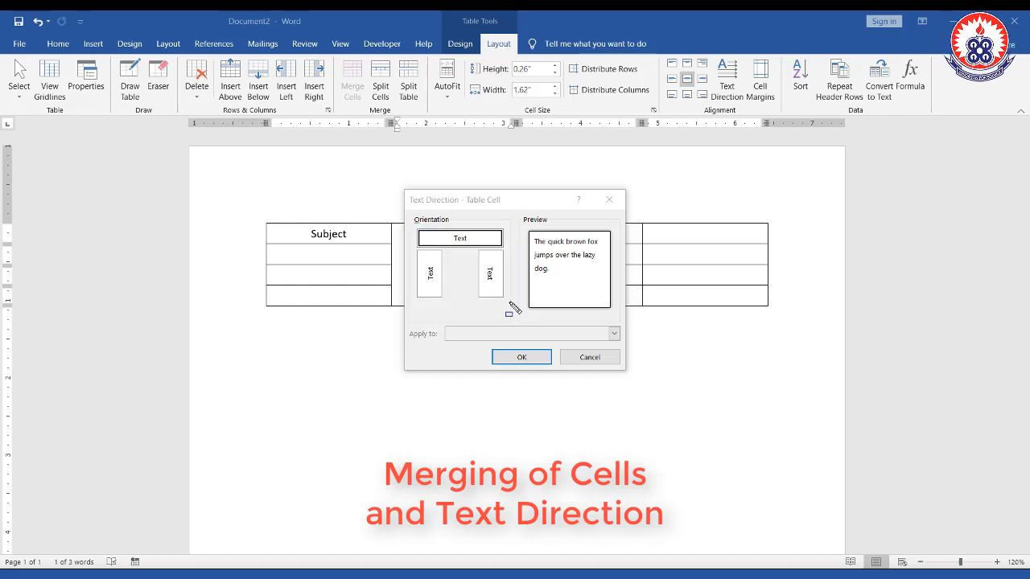
Set the merged "Periods" cell's text orientation to vertical, reading from bottom to top
left_click(431, 274)
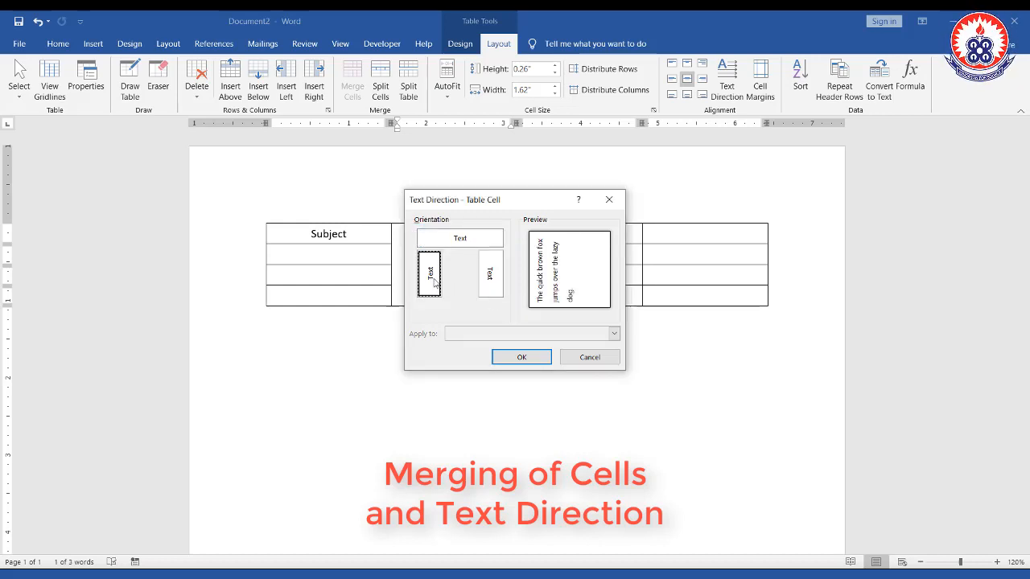
left_click(518, 359)
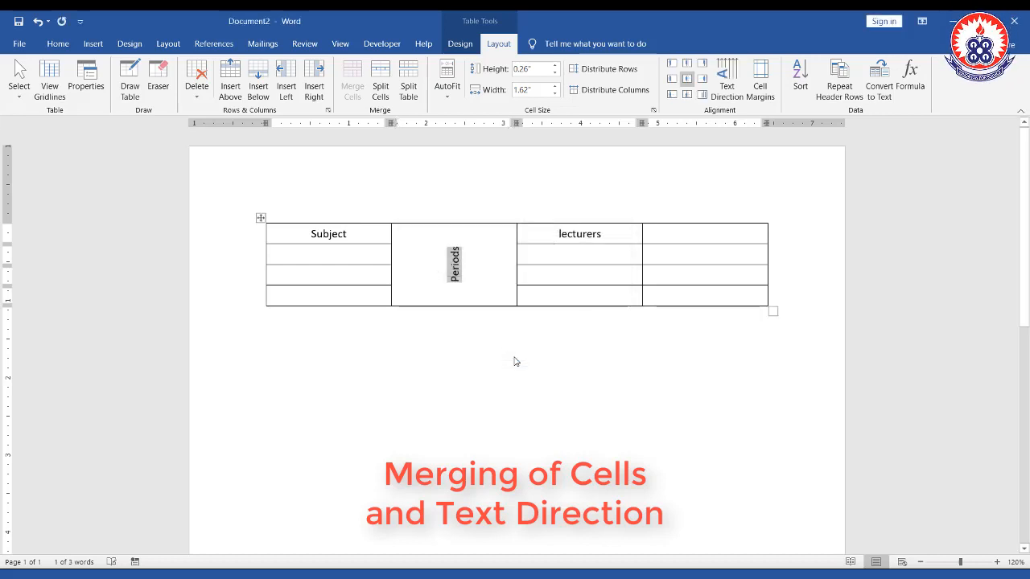
left_click(474, 274)
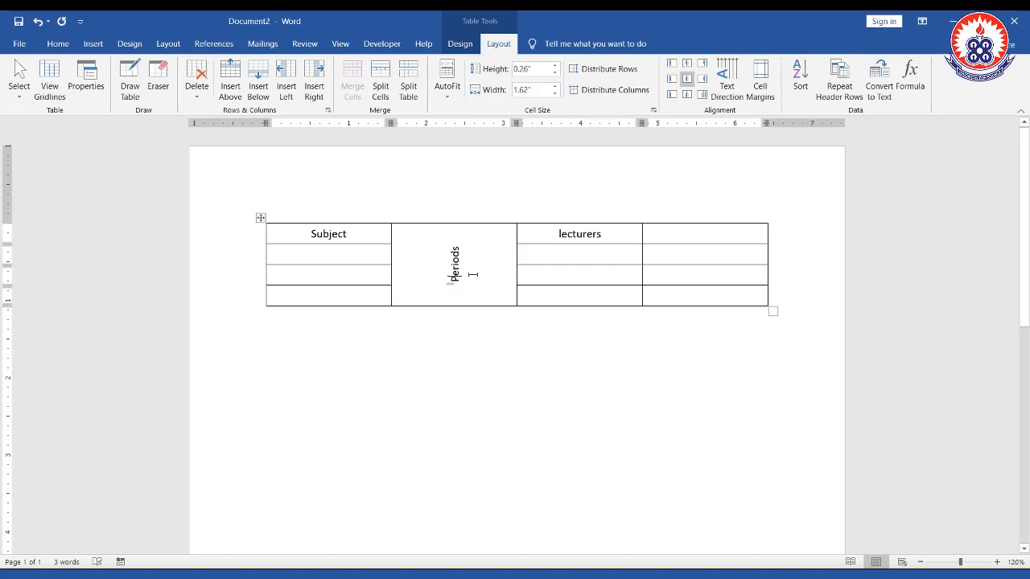
Split the table at its second row, below the "lecturers" cell, and undo the split
left_click(572, 251)
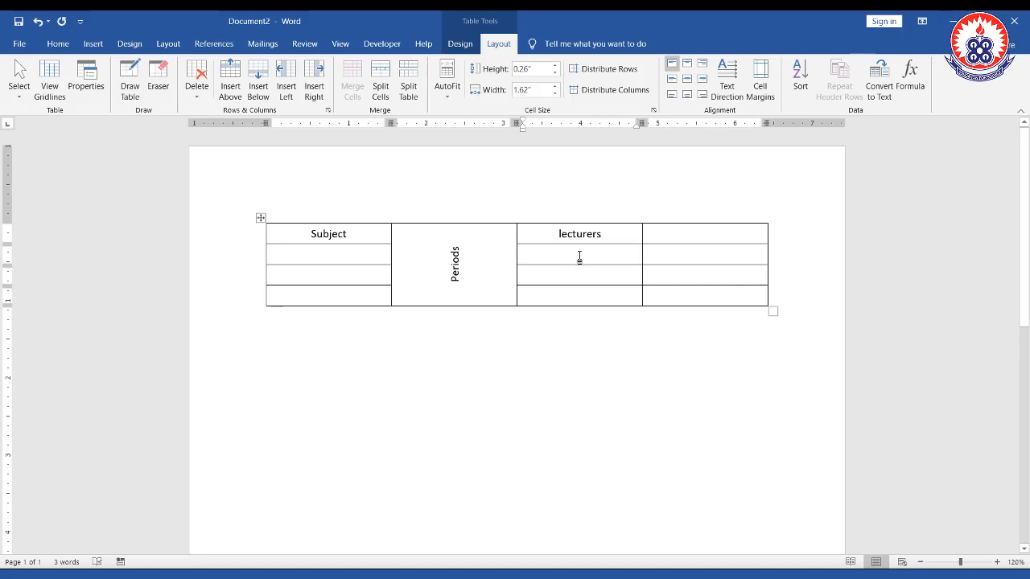
left_click(408, 92)
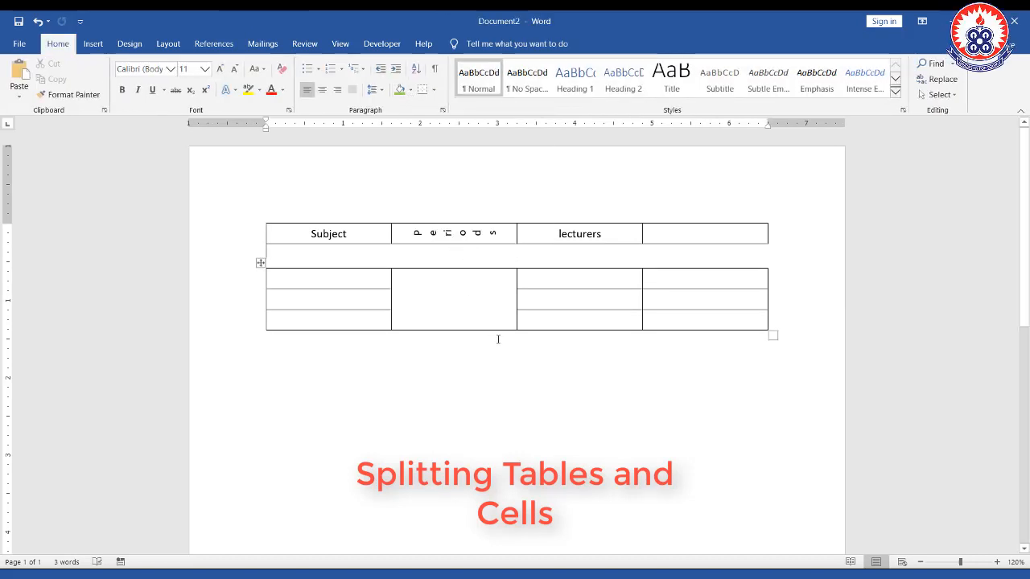
key("ctrl+z")
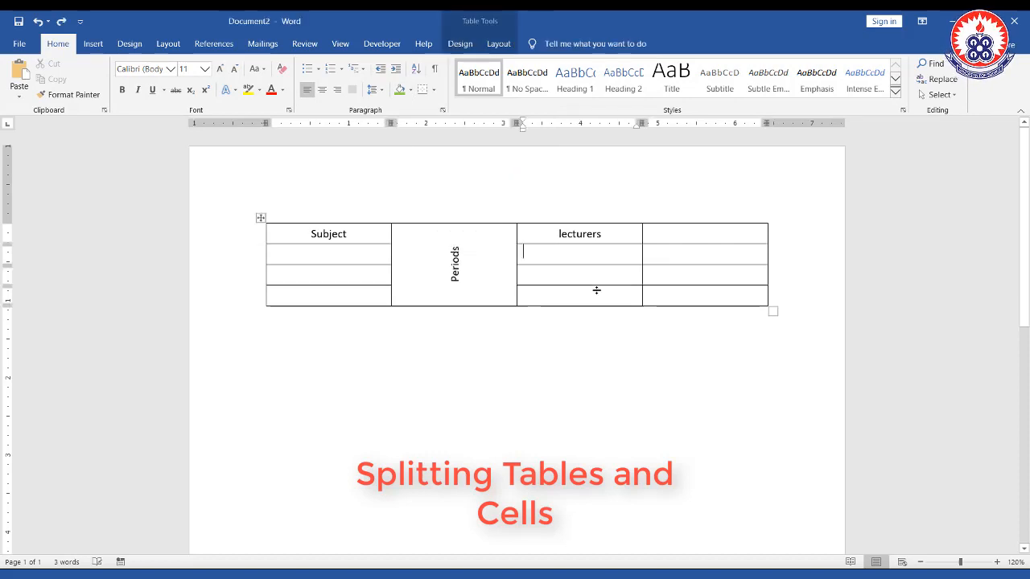
Select the empty second-row cell below "lecturers" and bring up the table layout commands
left_click(517, 247)
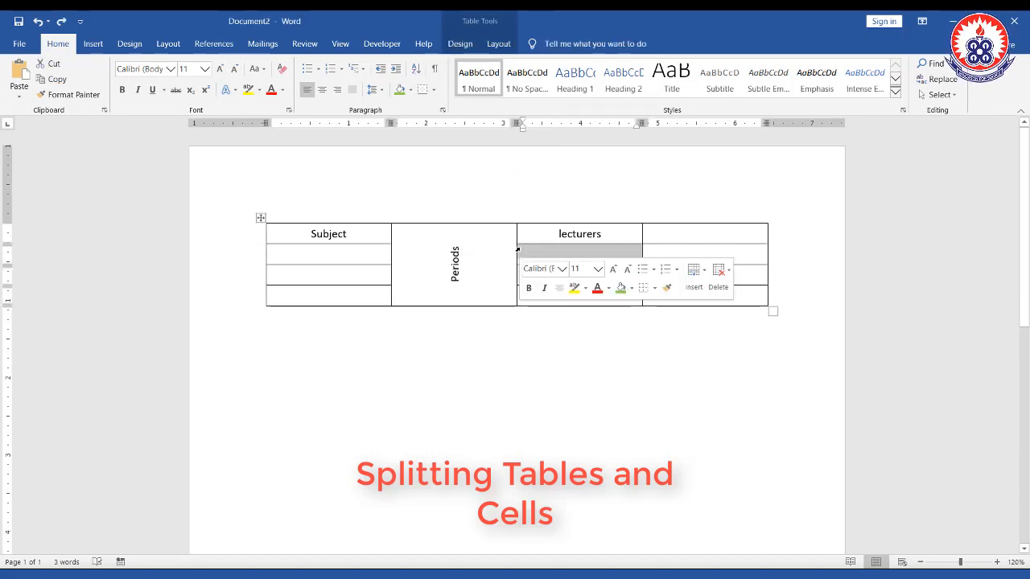
left_click(498, 45)
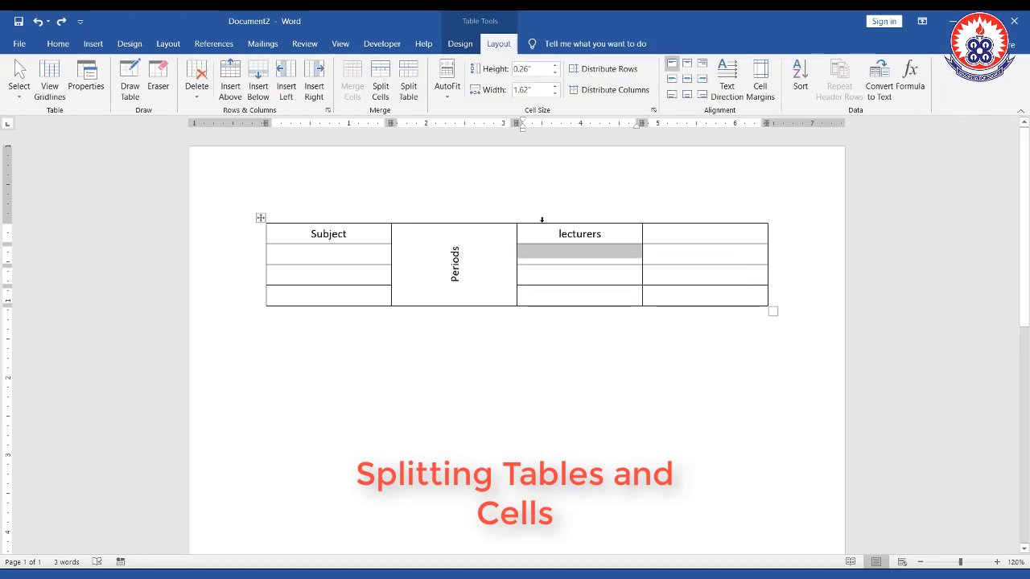